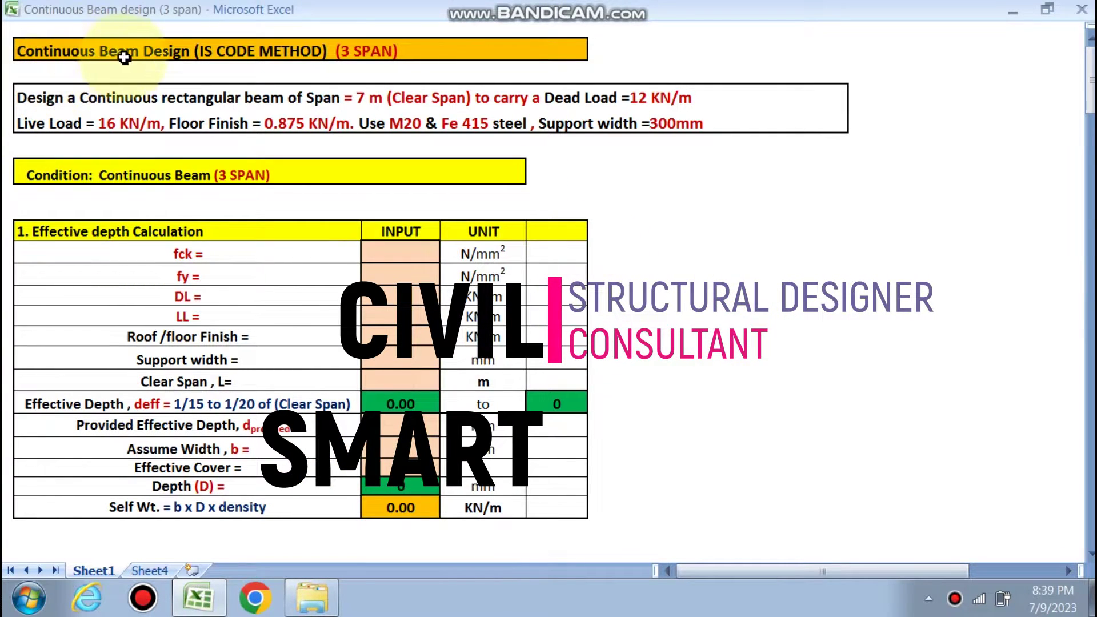
Examine the three-span beam problem statement, the effective depth inputs and the effective span section on Sheet1.
scroll(578, 179, down, 1)
scroll(564, 187, up, 1)
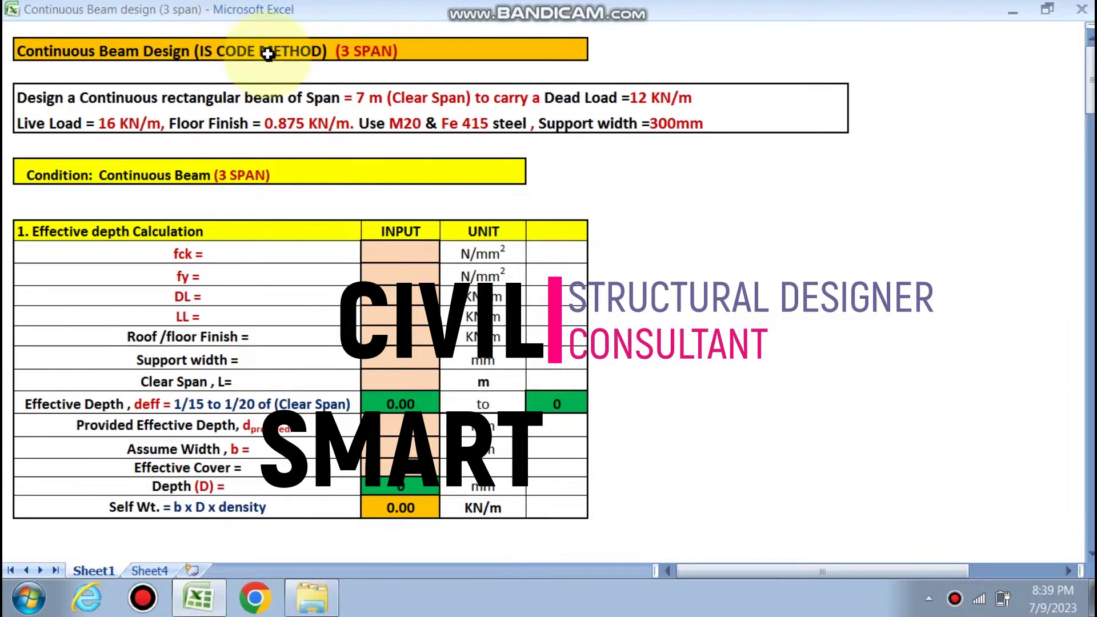
scroll(457, 198, down, 1)
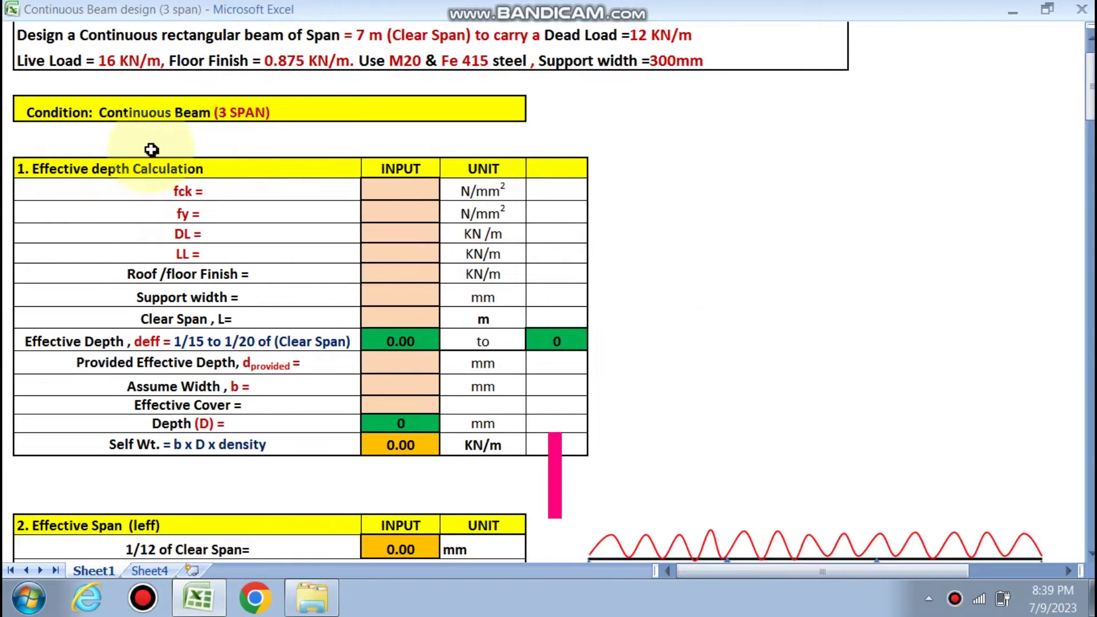
scroll(120, 143, up, 1)
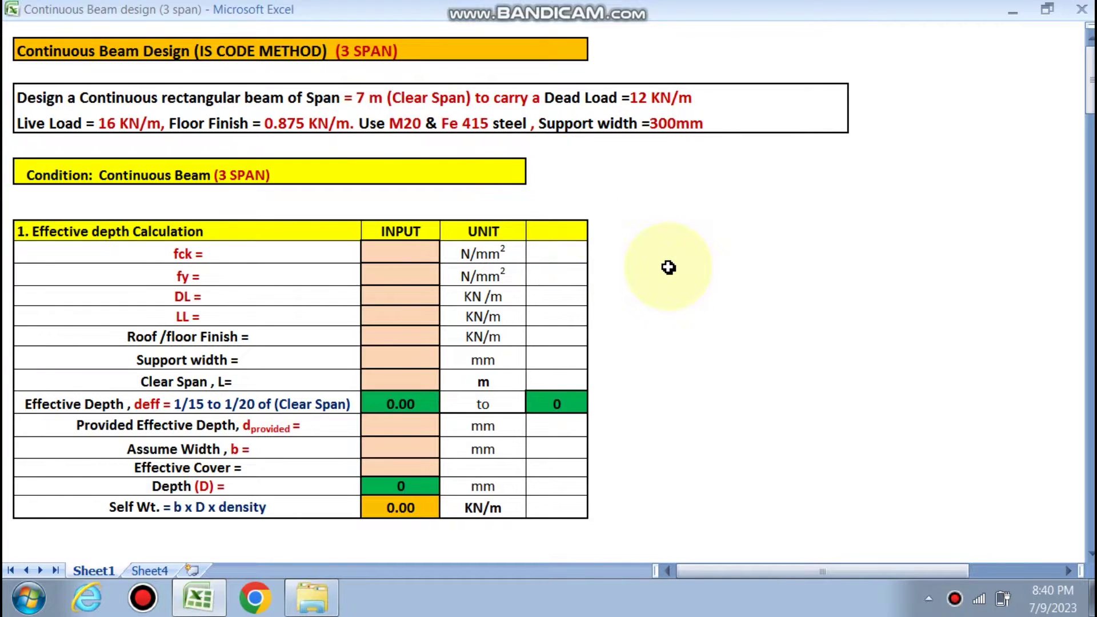
scroll(669, 268, down, 5)
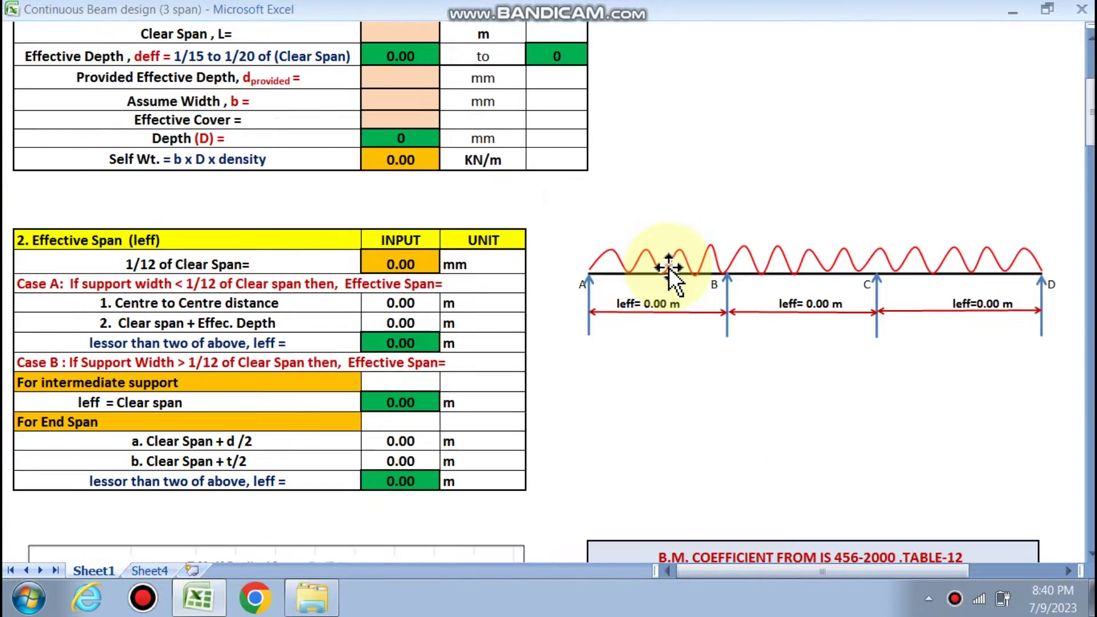
scroll(668, 267, up, 5)
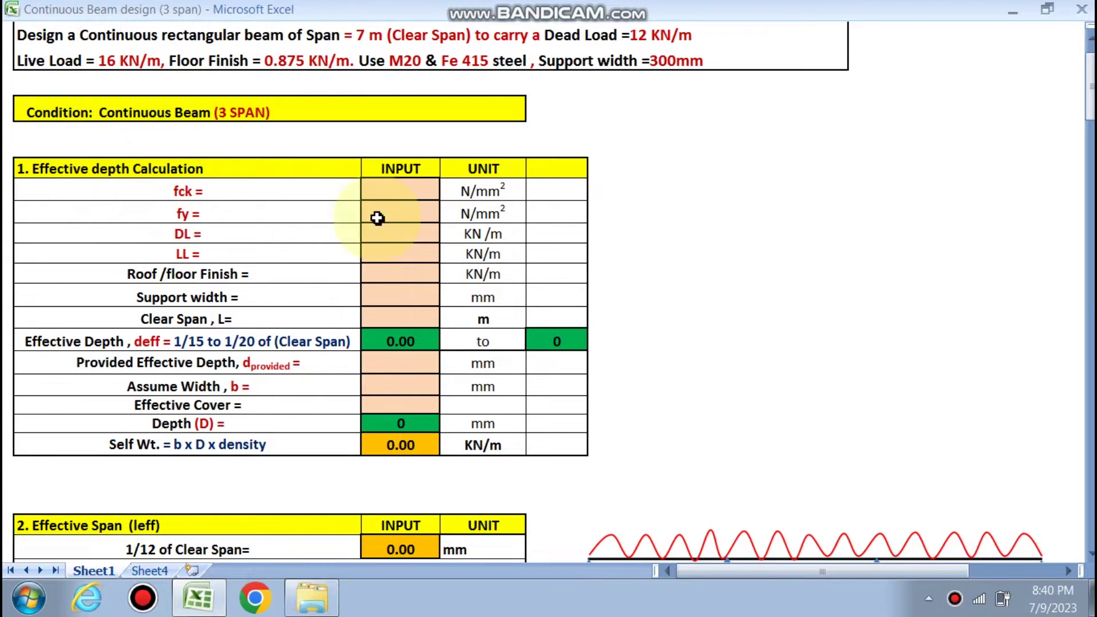
scroll(400, 216, down, 3)
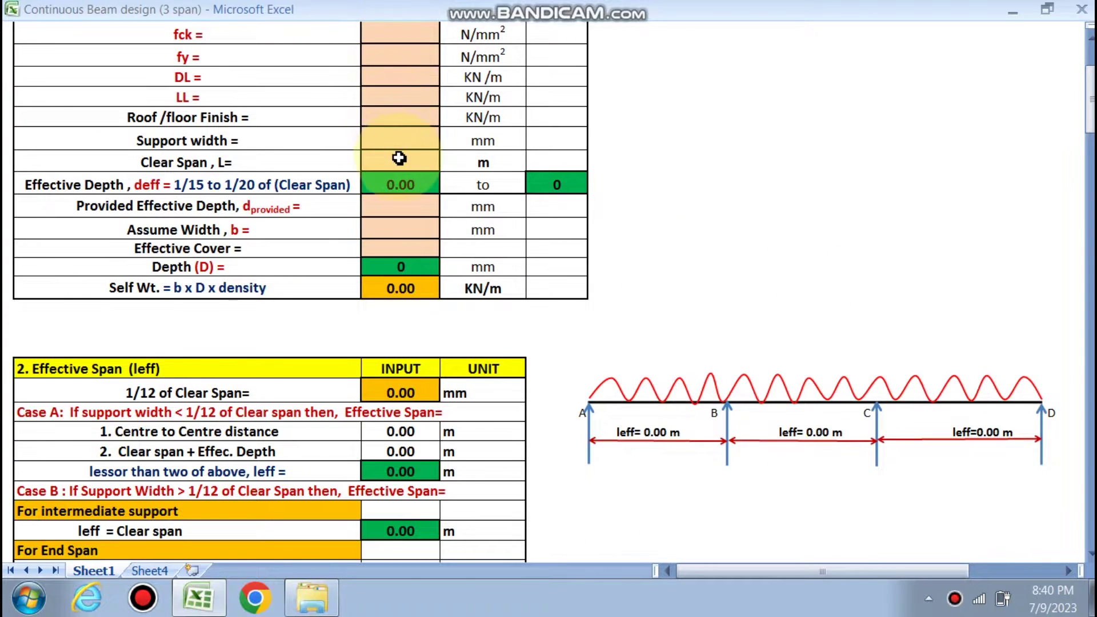
scroll(400, 172, up, 3)
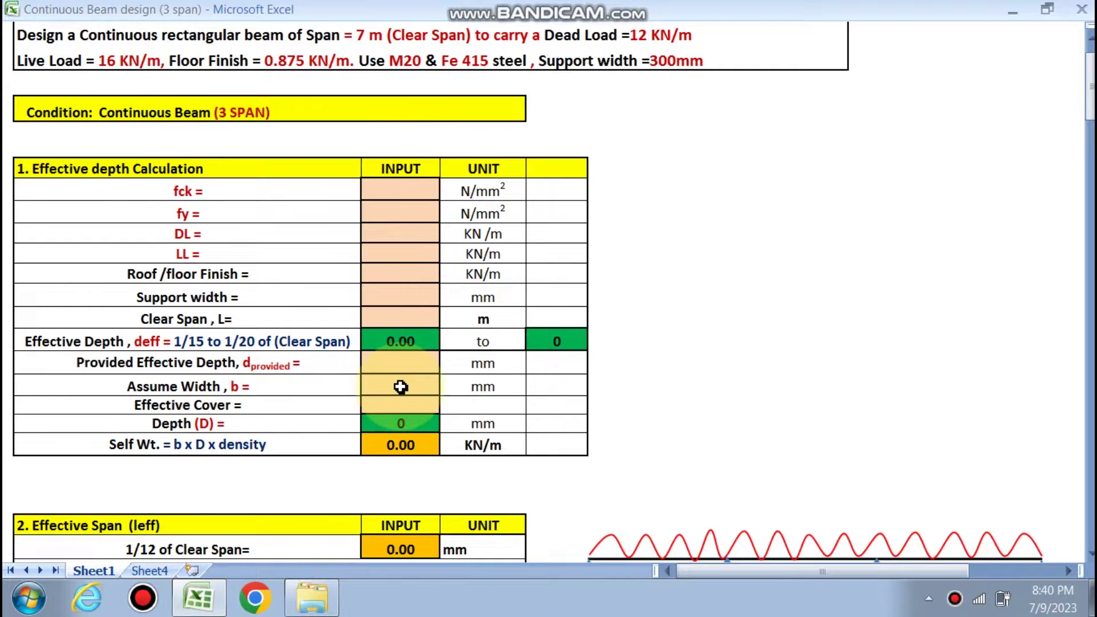
scroll(233, 240, down, 5)
scroll(238, 244, down, 1)
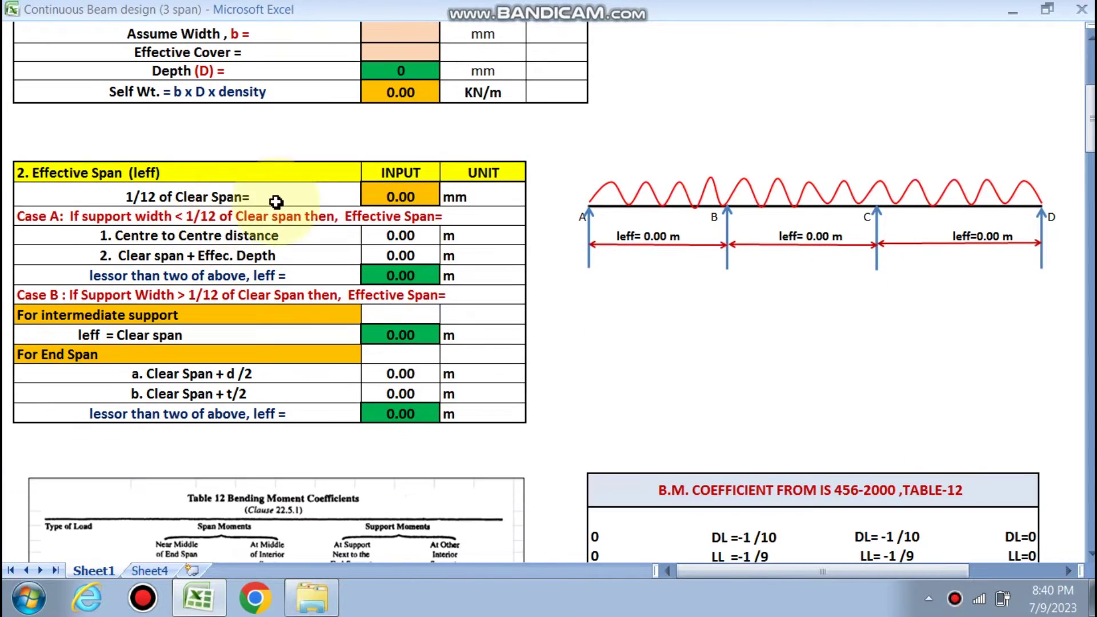
Examine the bending moment coefficients, the factored, span and support moments, and the mid-span maximum moment section.
scroll(489, 300, down, 6)
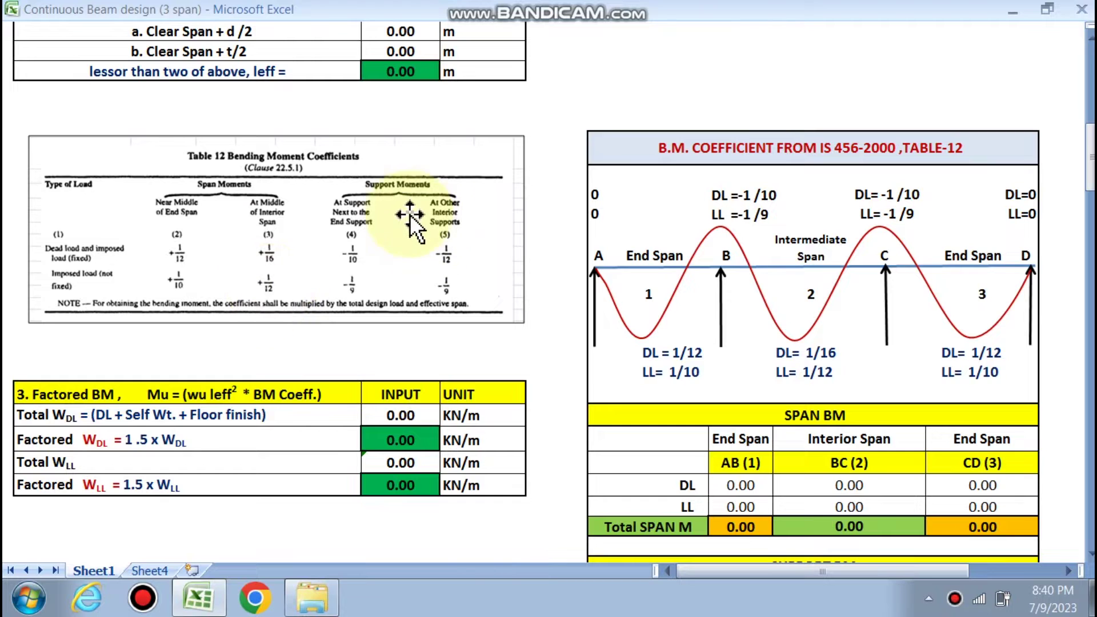
scroll(612, 284, down, 2)
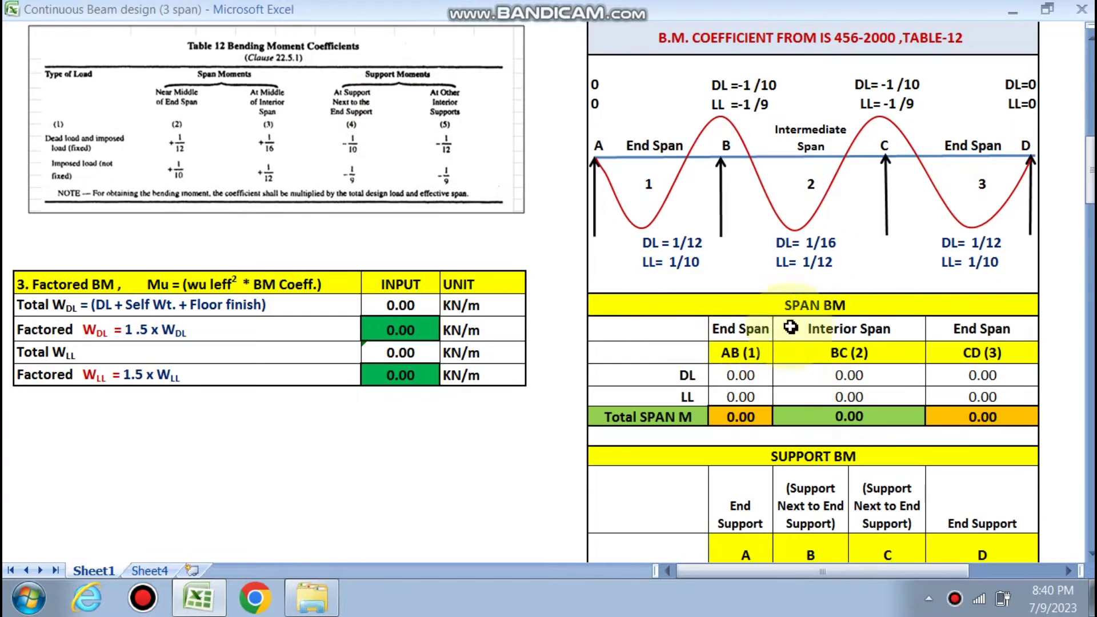
scroll(749, 426, down, 3)
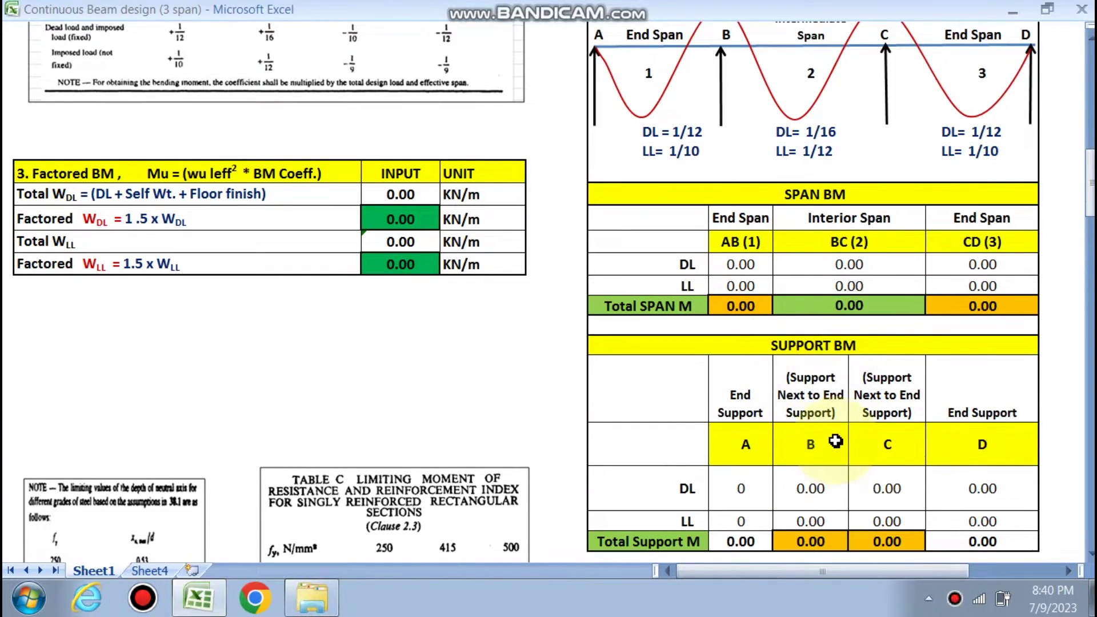
scroll(779, 417, down, 7)
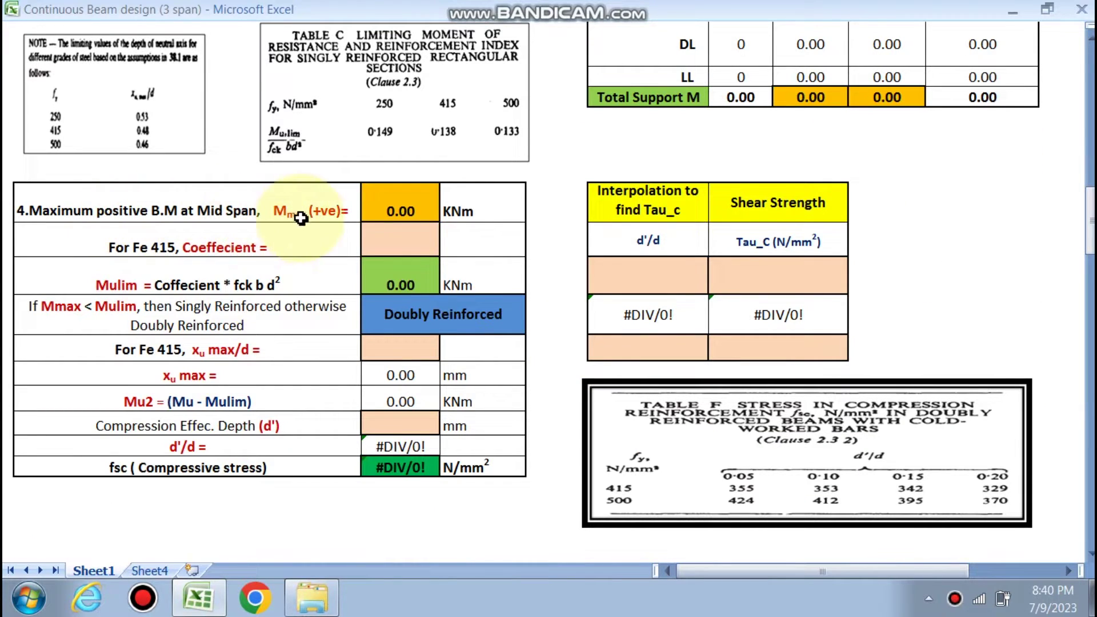
scroll(400, 217, up, 4)
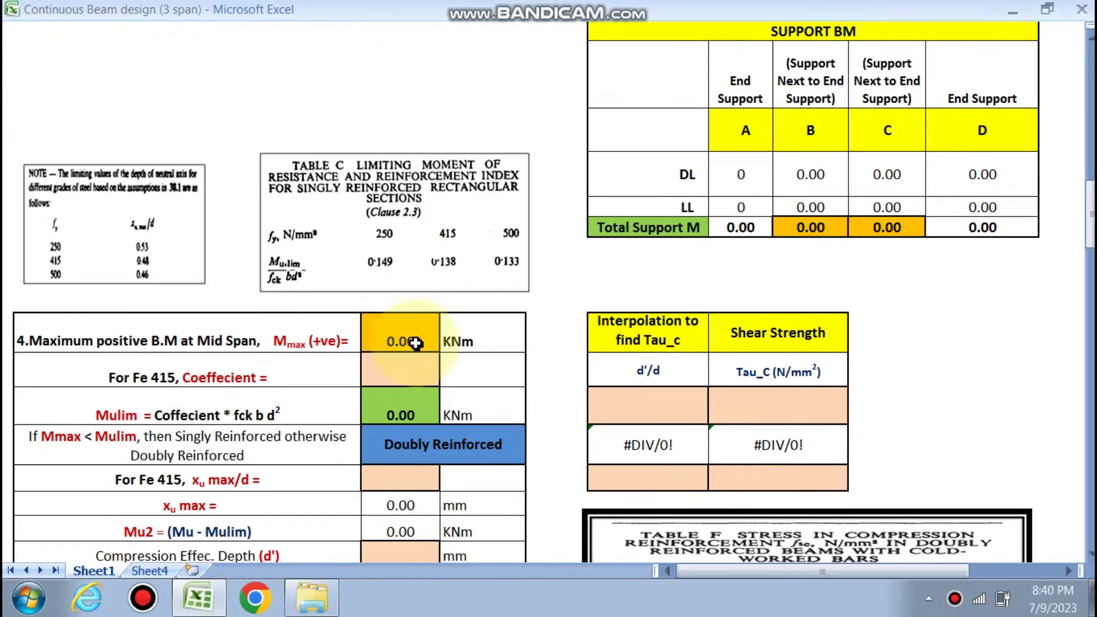
scroll(824, 319, up, 1)
scroll(714, 275, down, 6)
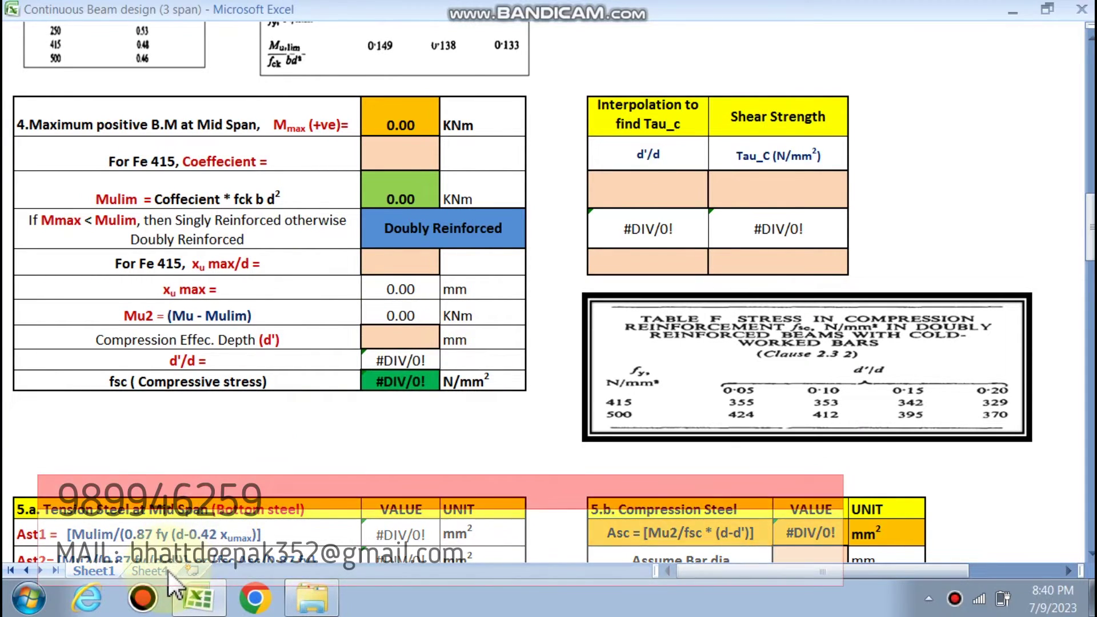
Look through the singly reinforced beam tables for mid span and support on Sheet4, and return to Sheet1.
click(165, 573)
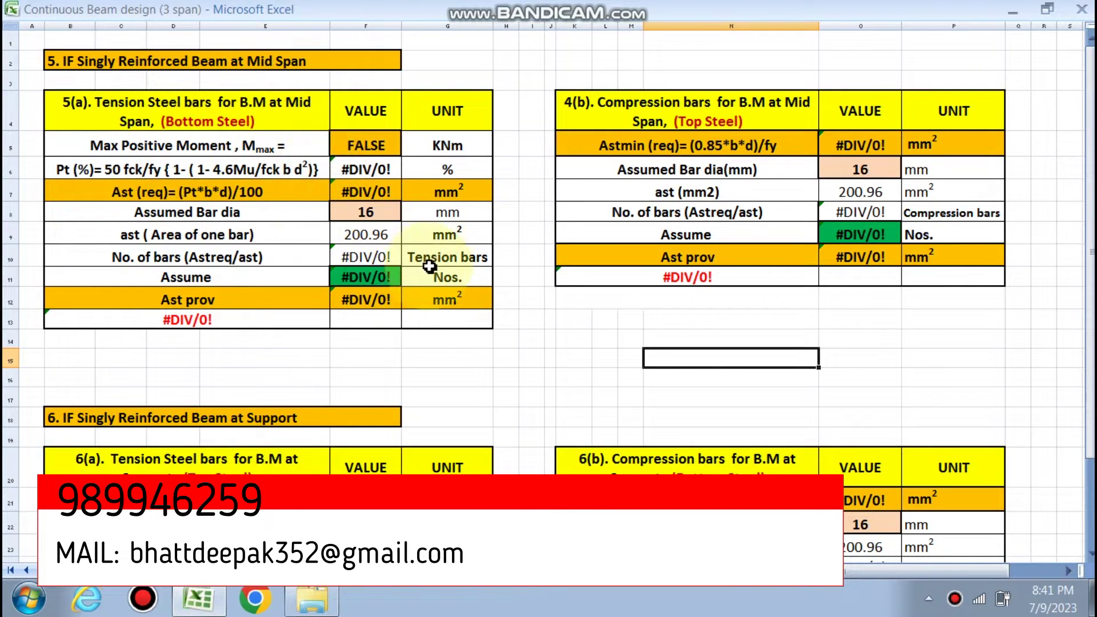
scroll(417, 351, down, 2)
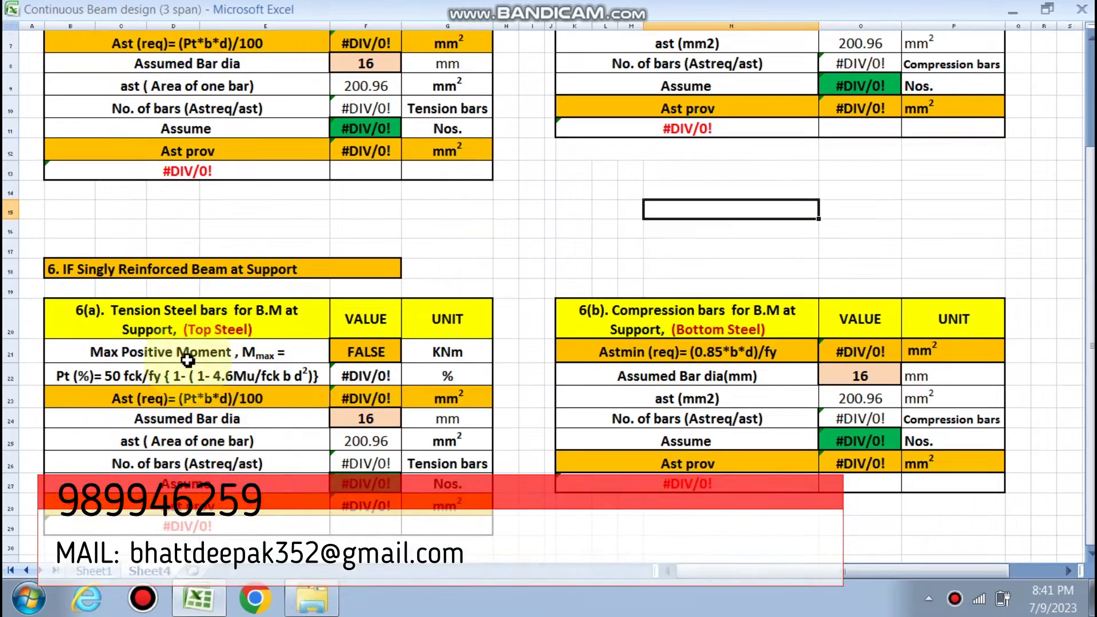
key(ctrl+Page_Up)
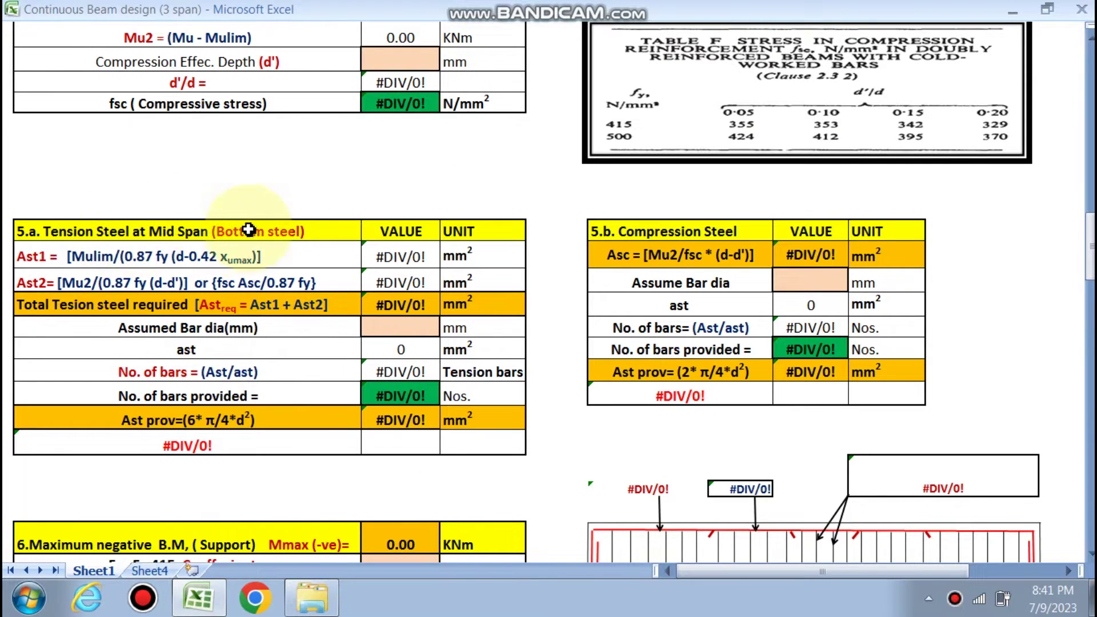
Examine the tension and compression steel, support moment, shear force, shear reinforcement and deflection check sections on Sheet1.
scroll(366, 275, down, 3)
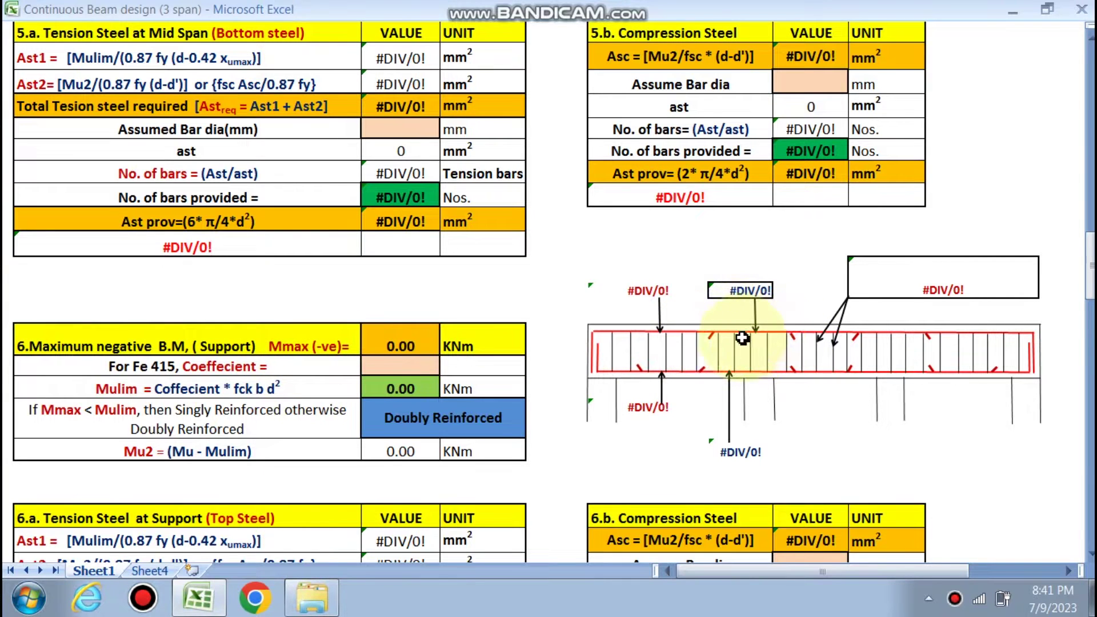
scroll(370, 383, down, 3)
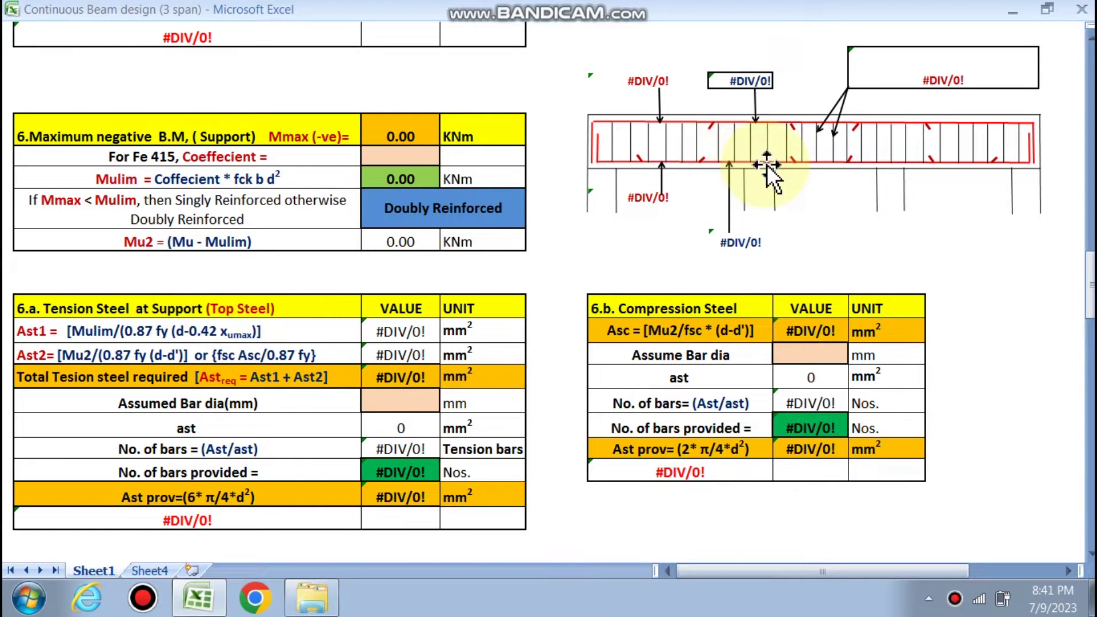
scroll(649, 233, down, 7)
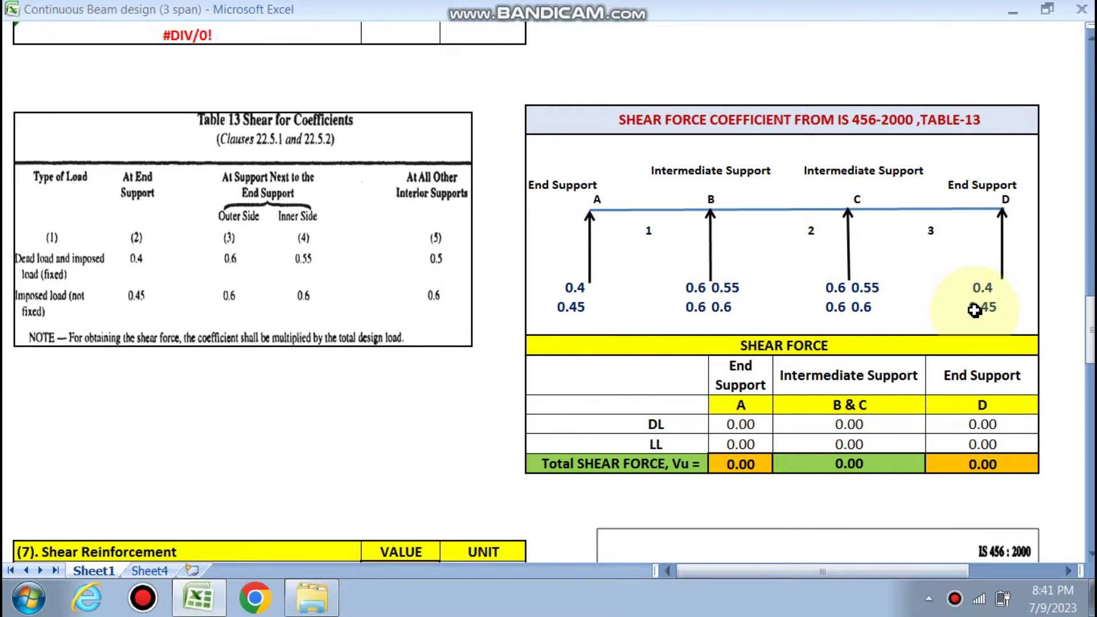
scroll(806, 344, down, 2)
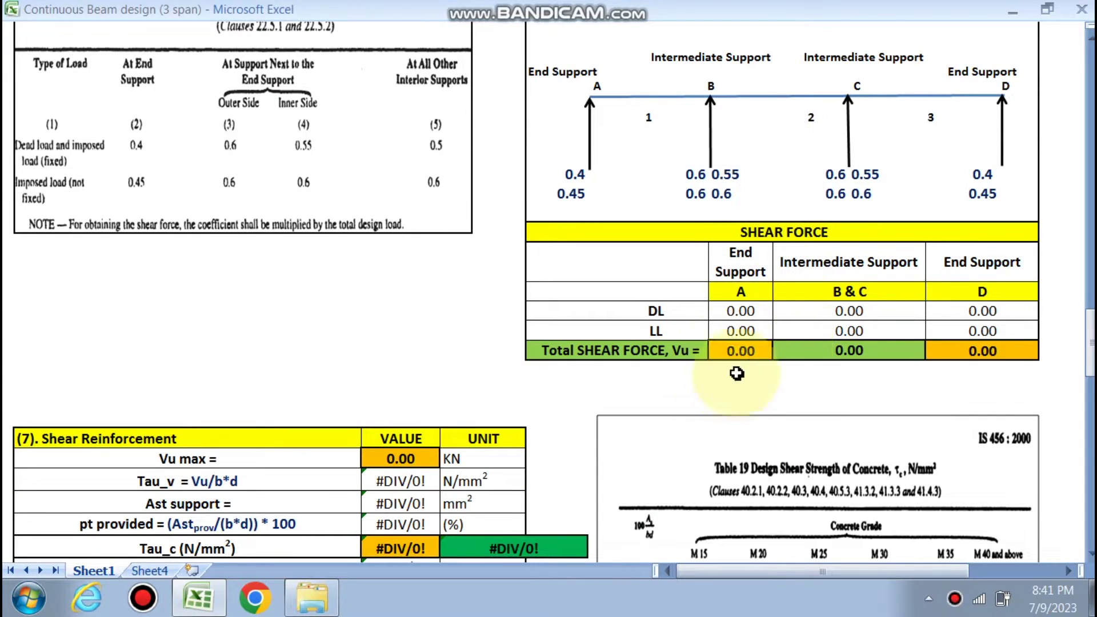
scroll(760, 298, down, 2)
scroll(747, 257, down, 3)
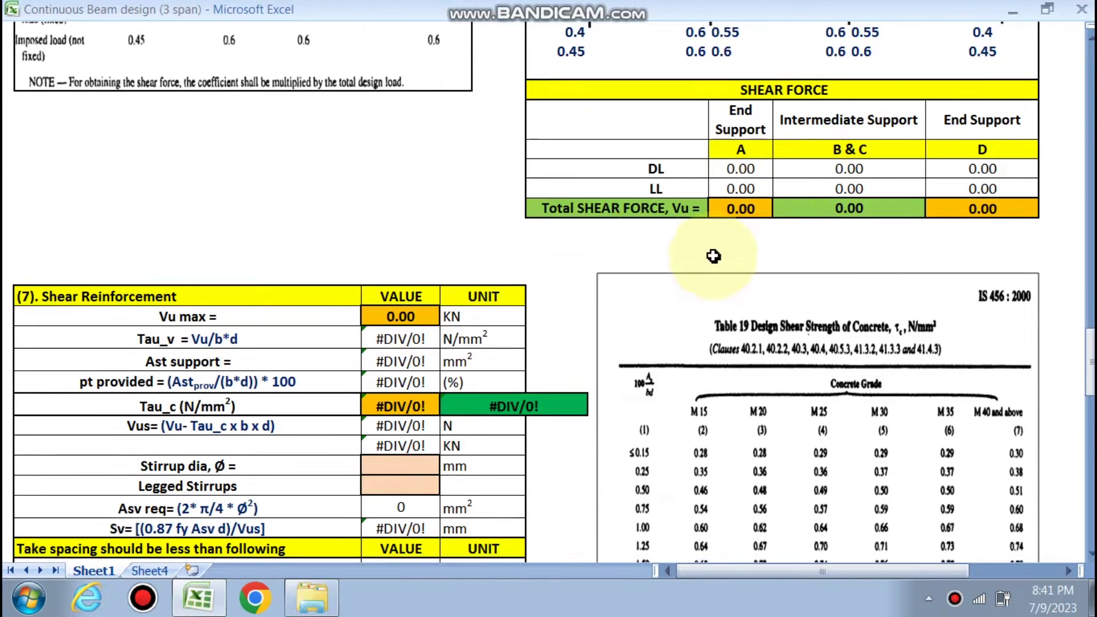
scroll(143, 131, down, 2)
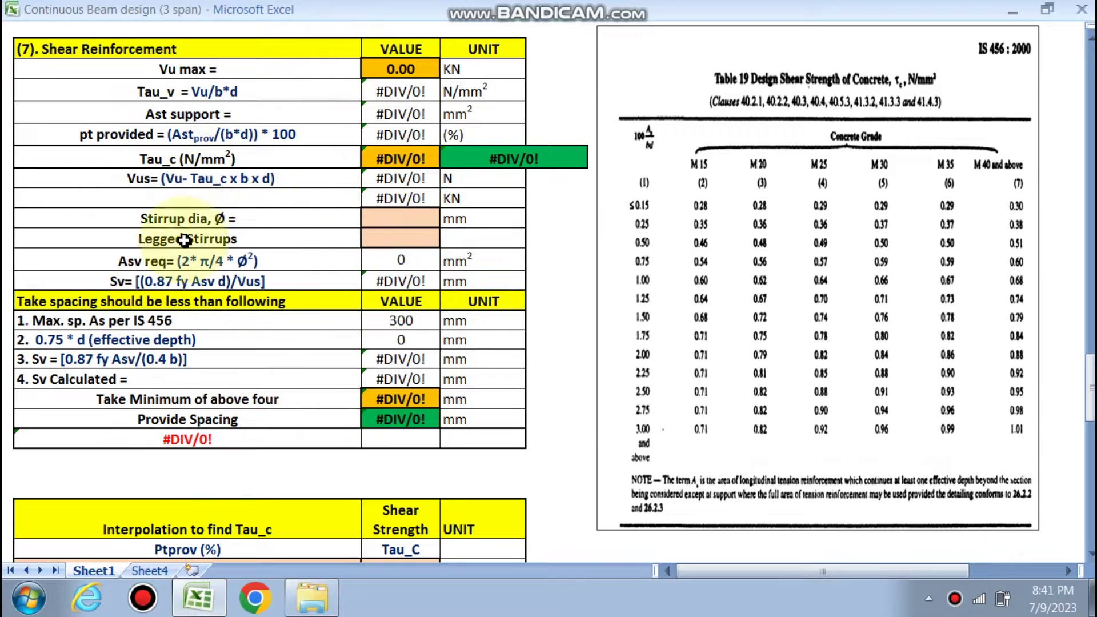
scroll(275, 297, down, 2)
scroll(379, 220, down, 5)
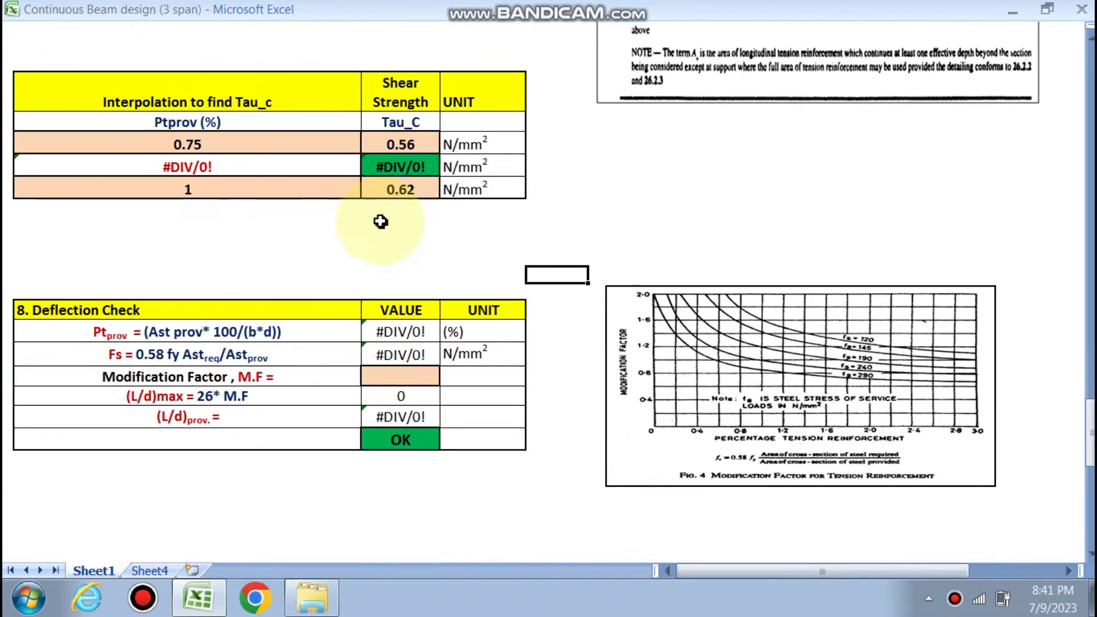
In the effective depth table, set fck to 20 N/mm² and fy to 415 N/mm².
scroll(718, 284, up, 20)
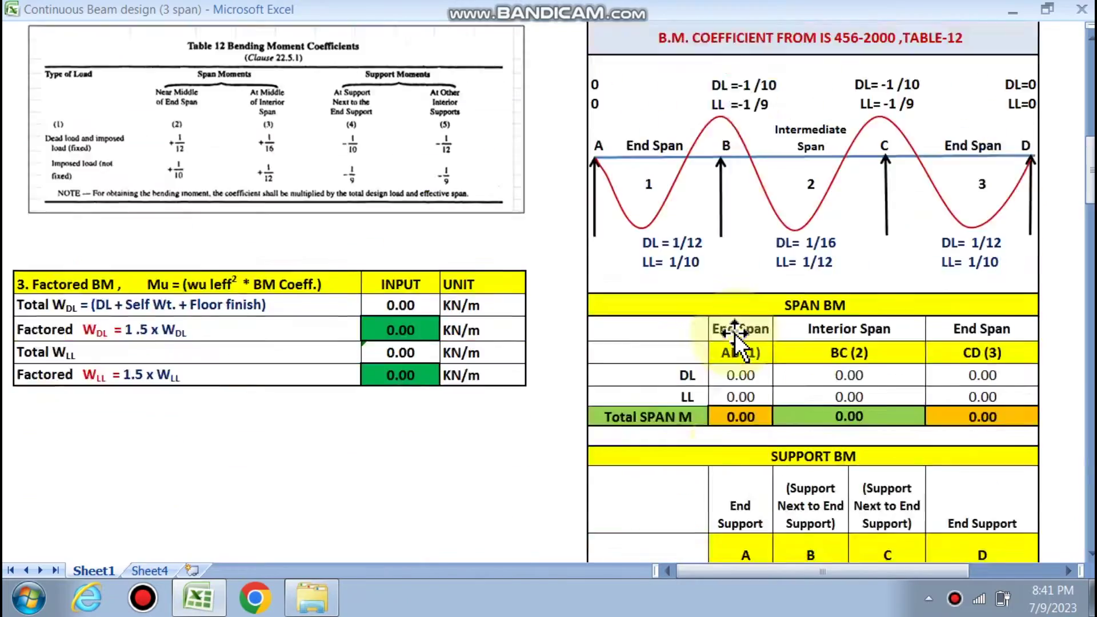
scroll(736, 336, up, 5)
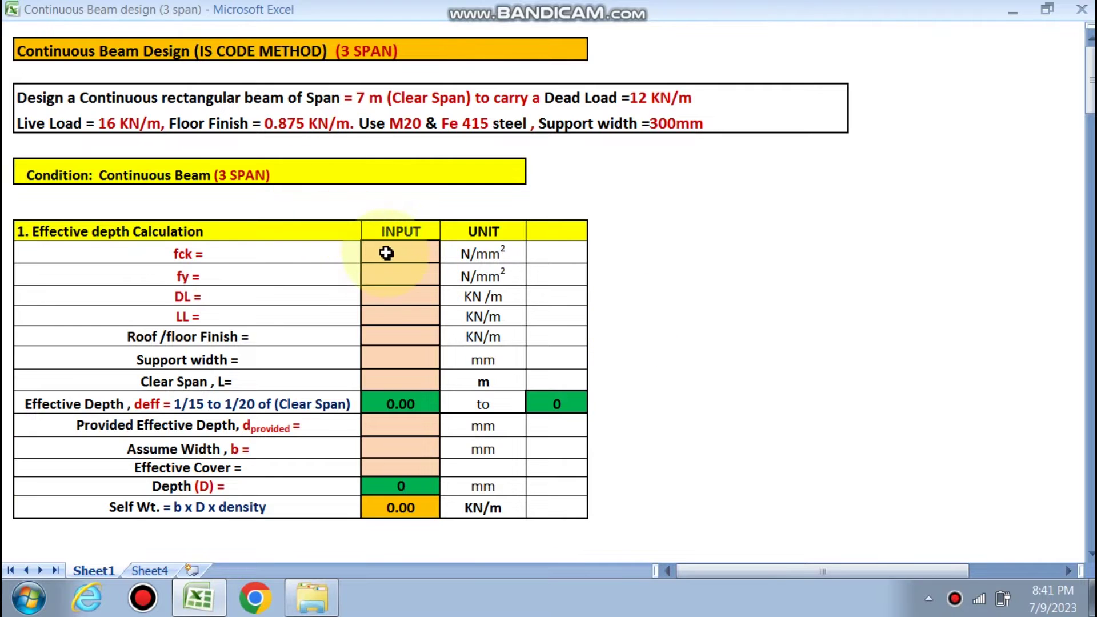
click(447, 253)
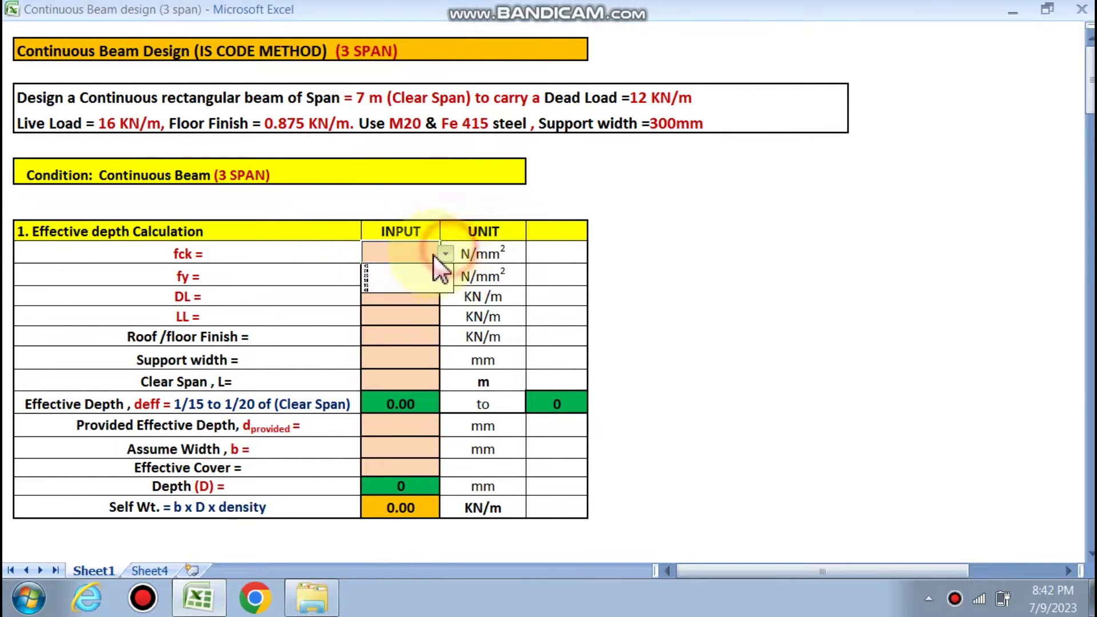
click(391, 269)
click(422, 272)
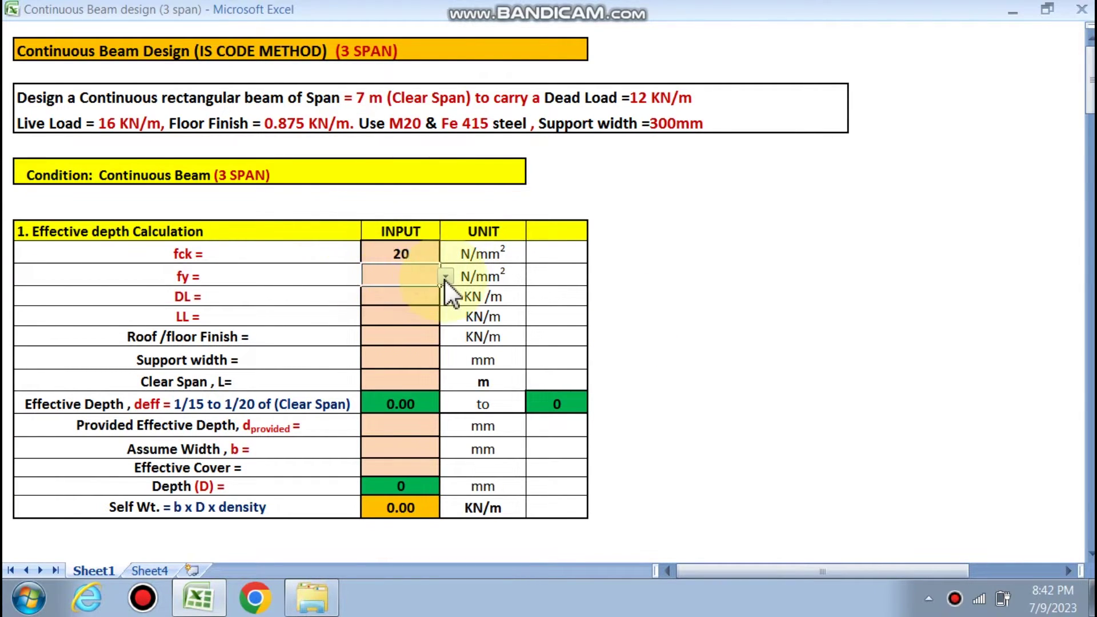
click(397, 288)
Enter DL 12, LL 16 and floor finish 0.875 KN/m, with a support width of 300 mm and a clear span of 7 m.
click(390, 297)
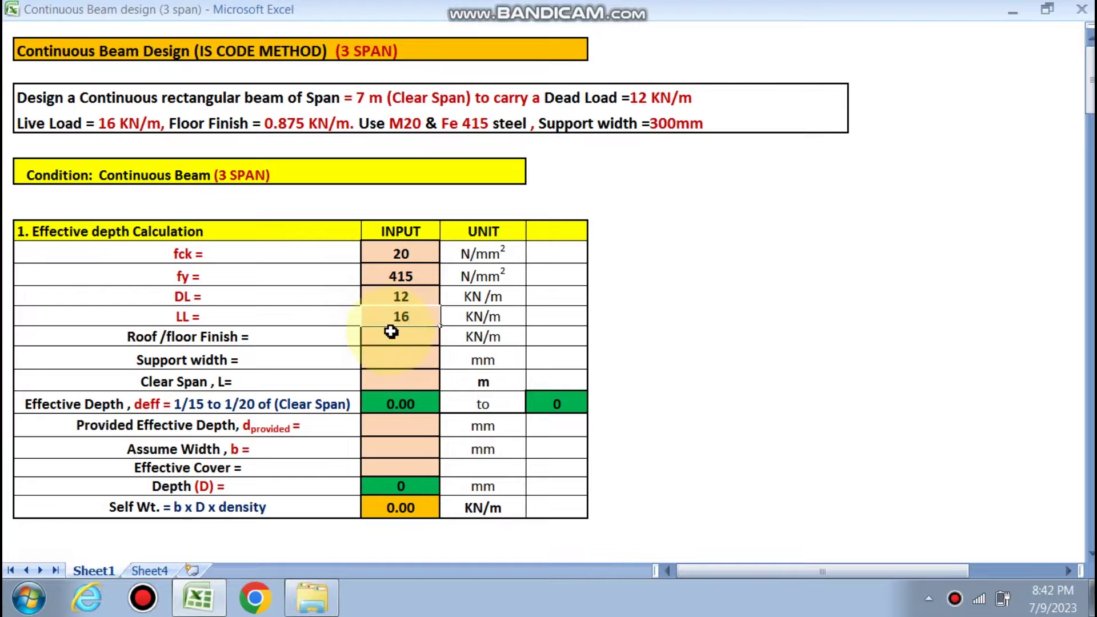
click(412, 336)
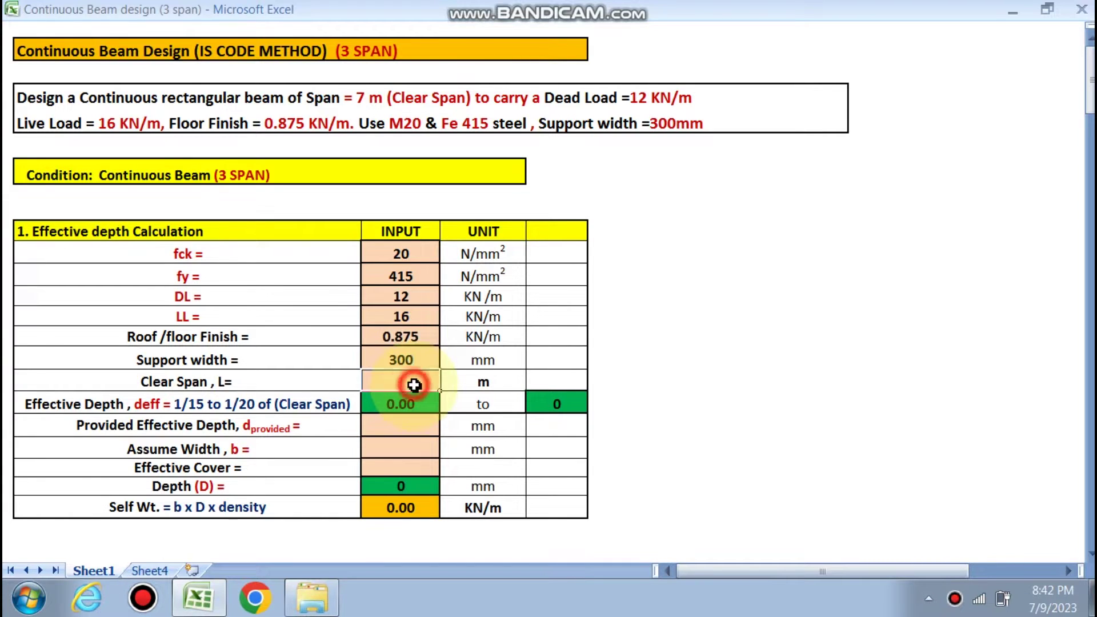
text(7)
click(738, 334)
Set the provided effective depth to 450 mm, the assumed width to 250 mm and the effective cover to 50.
scroll(483, 392, down, 1)
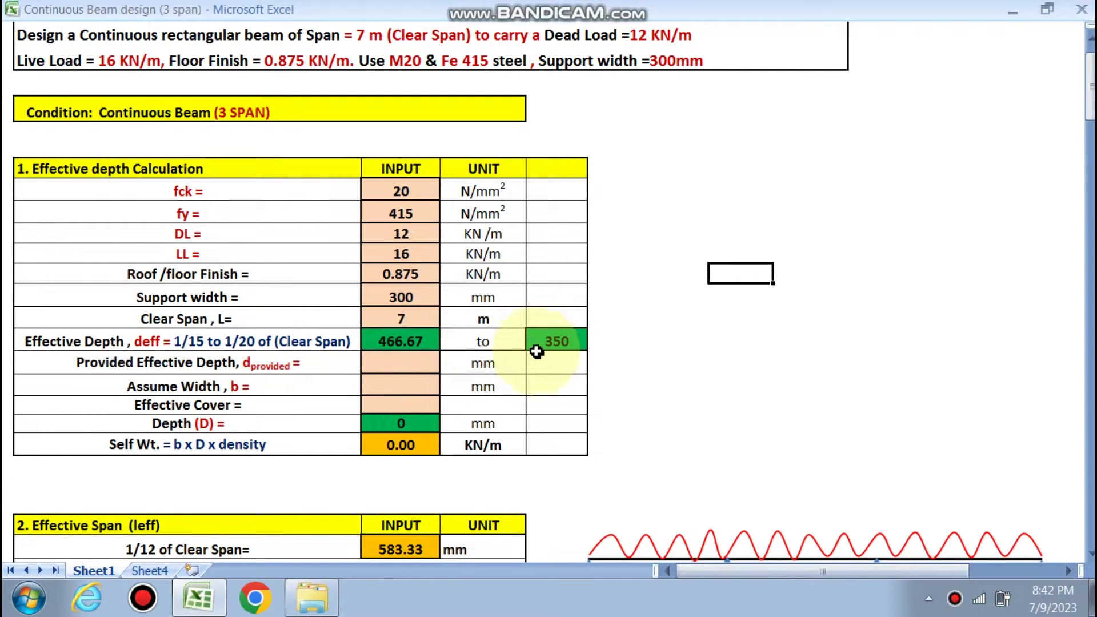
click(405, 365)
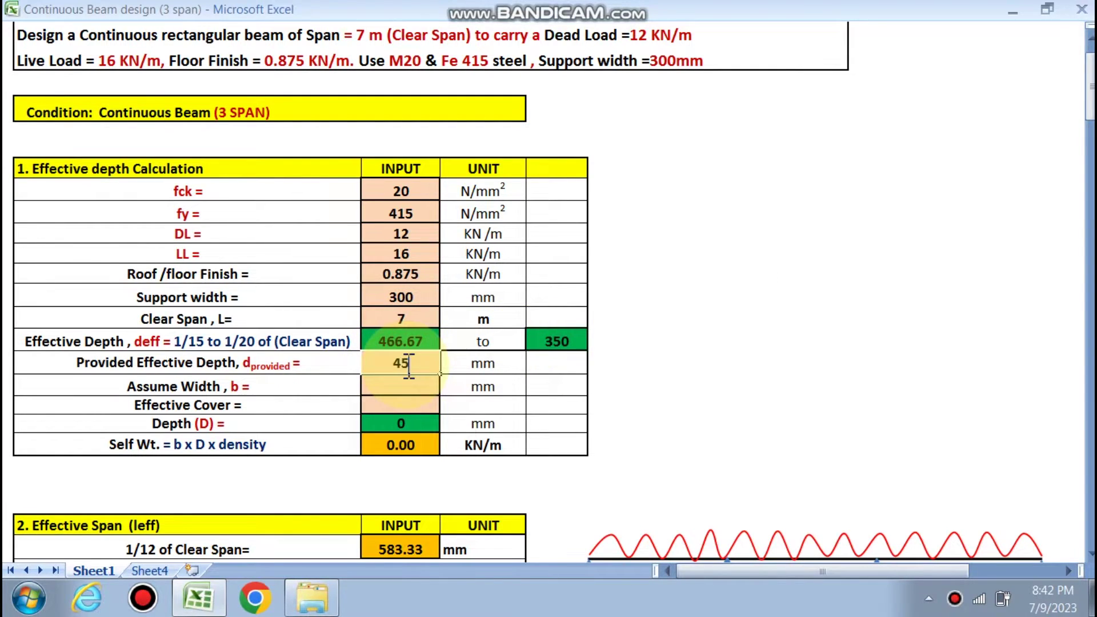
text(450)
click(413, 388)
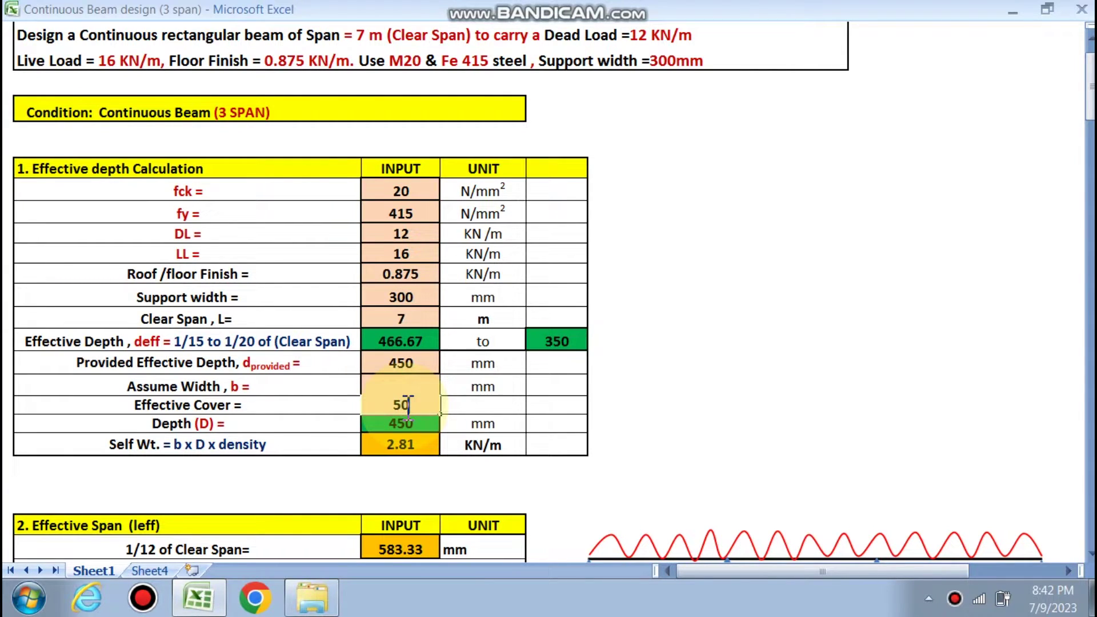
click(654, 355)
Examine the effective span calculation and inspect the formula that picks the lesser Case A effective span.
scroll(515, 321, down, 2)
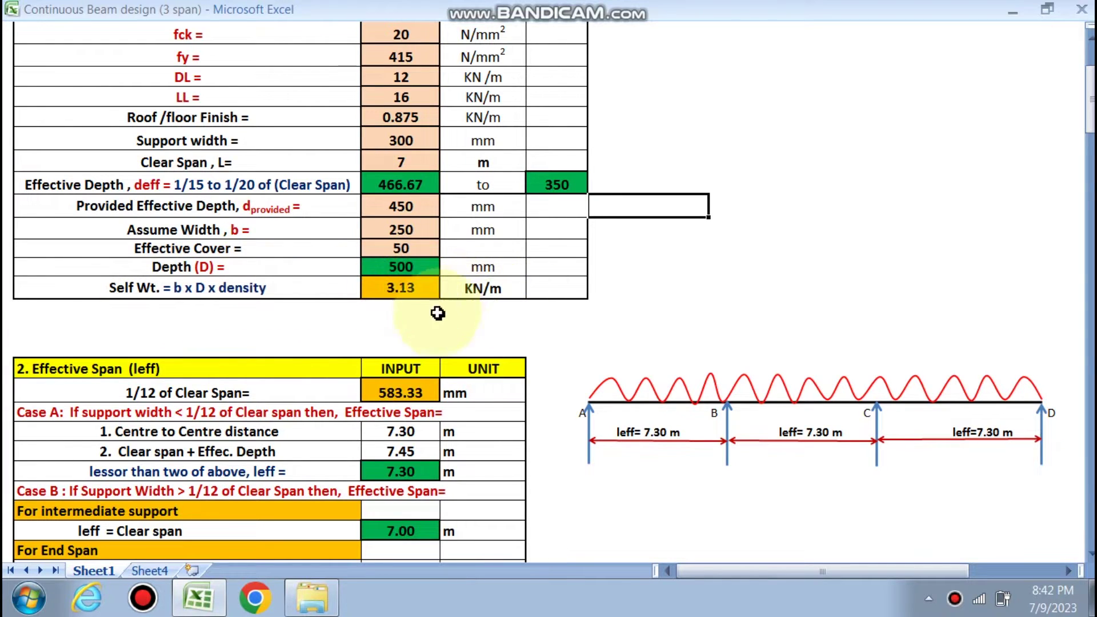
scroll(445, 318, down, 2)
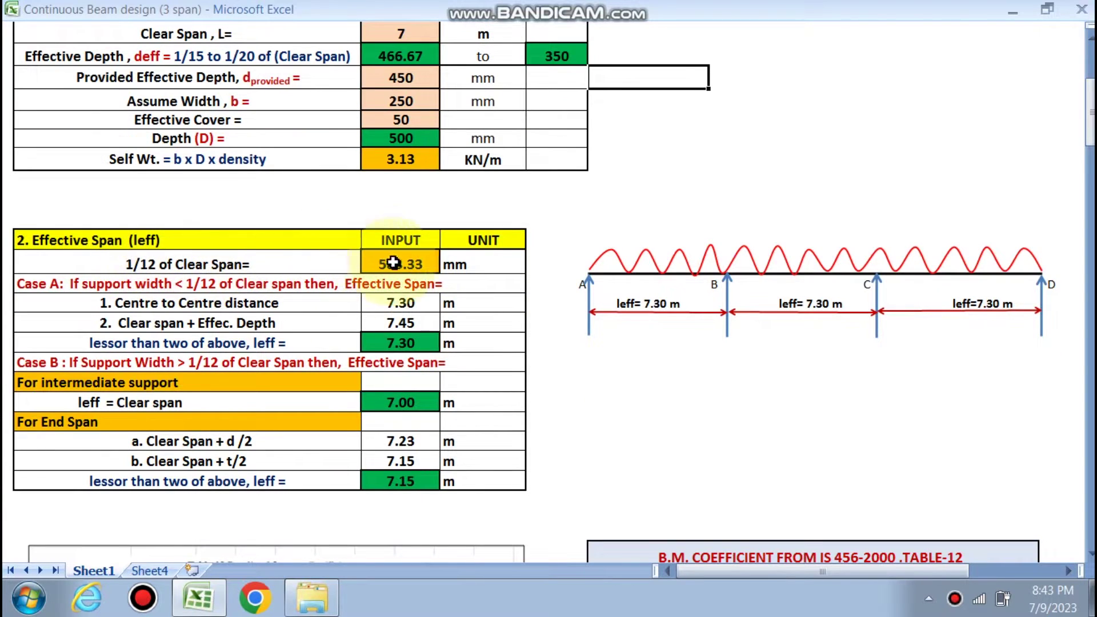
scroll(311, 311, up, 1)
scroll(183, 358, up, 2)
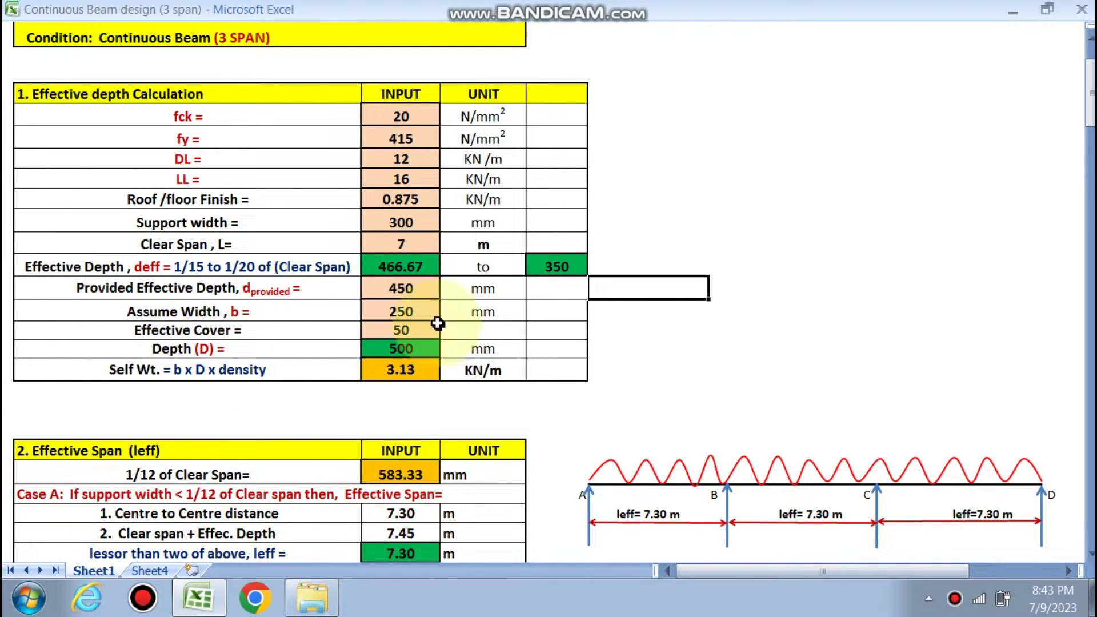
scroll(397, 225, down, 2)
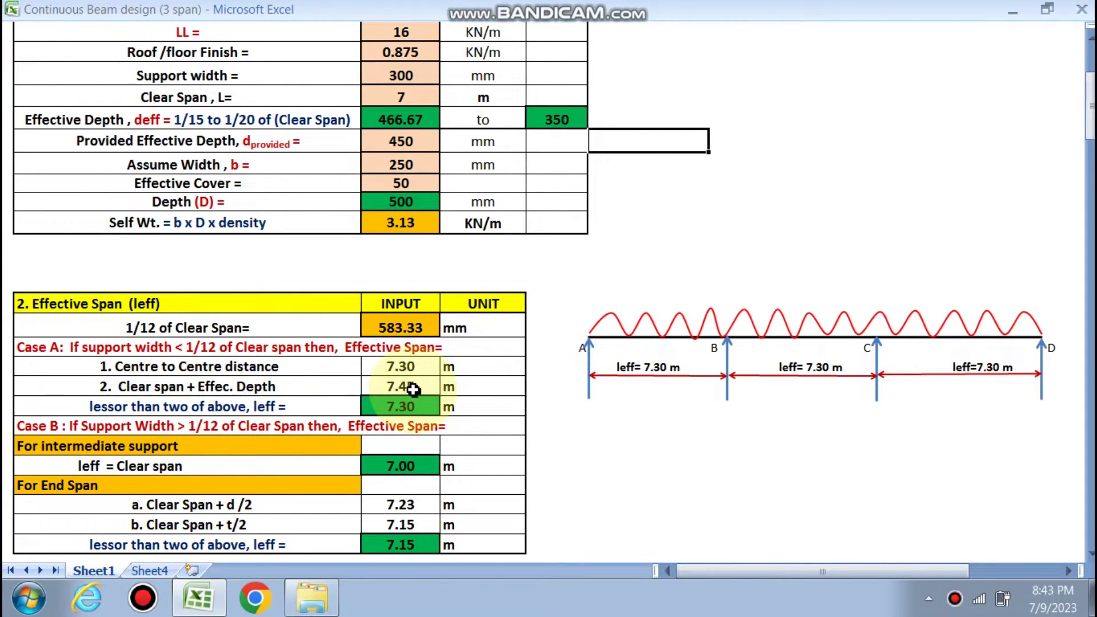
double_click(416, 407)
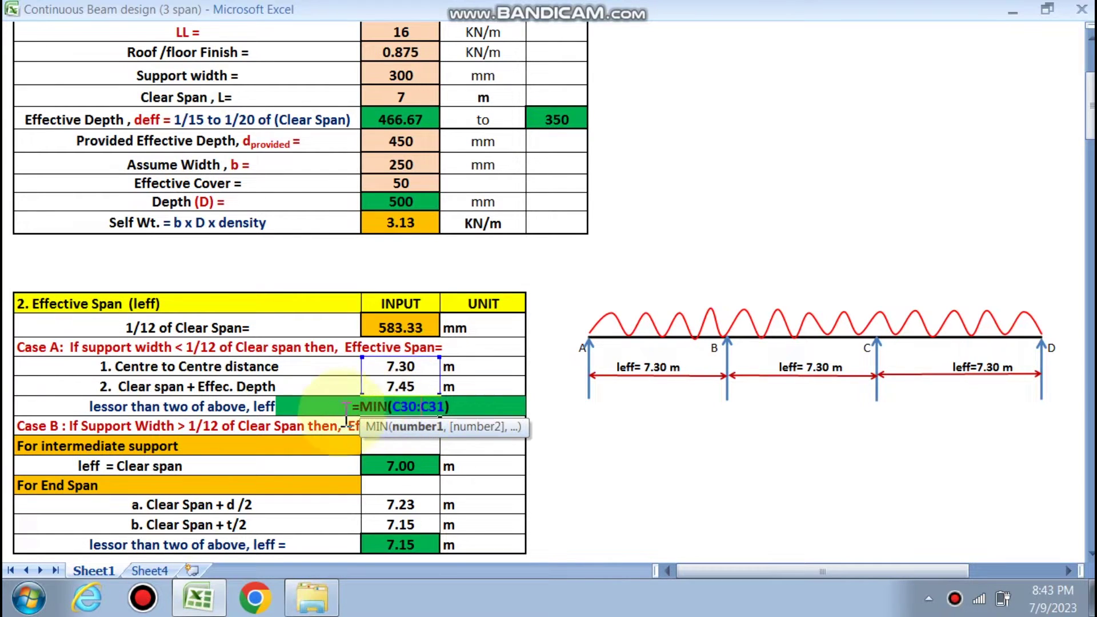
key(ctrl+Return)
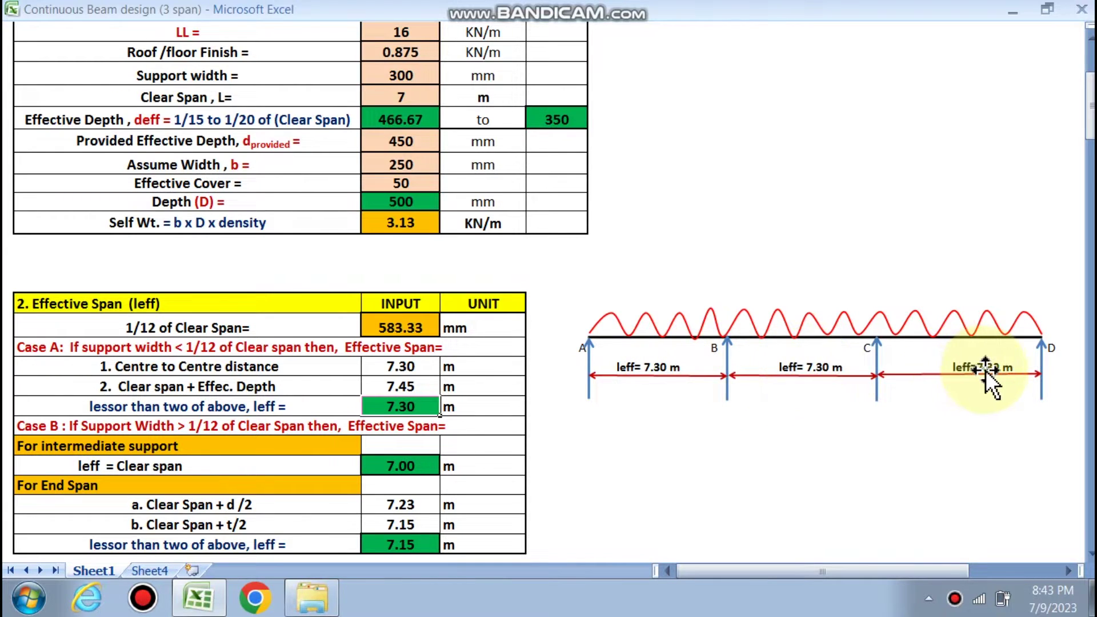
scroll(926, 292, down, 1)
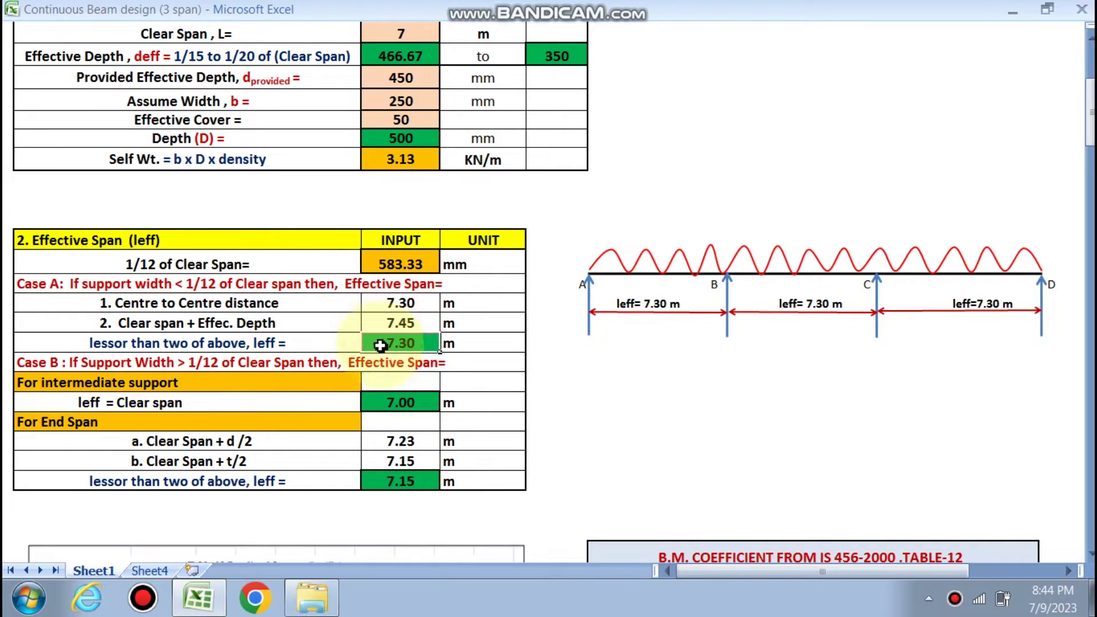
click(707, 416)
Inspect the DL moment formula for end span AB, tracing it to the Table 12 coefficients, factored dead load and effective span.
scroll(589, 399, down, 3)
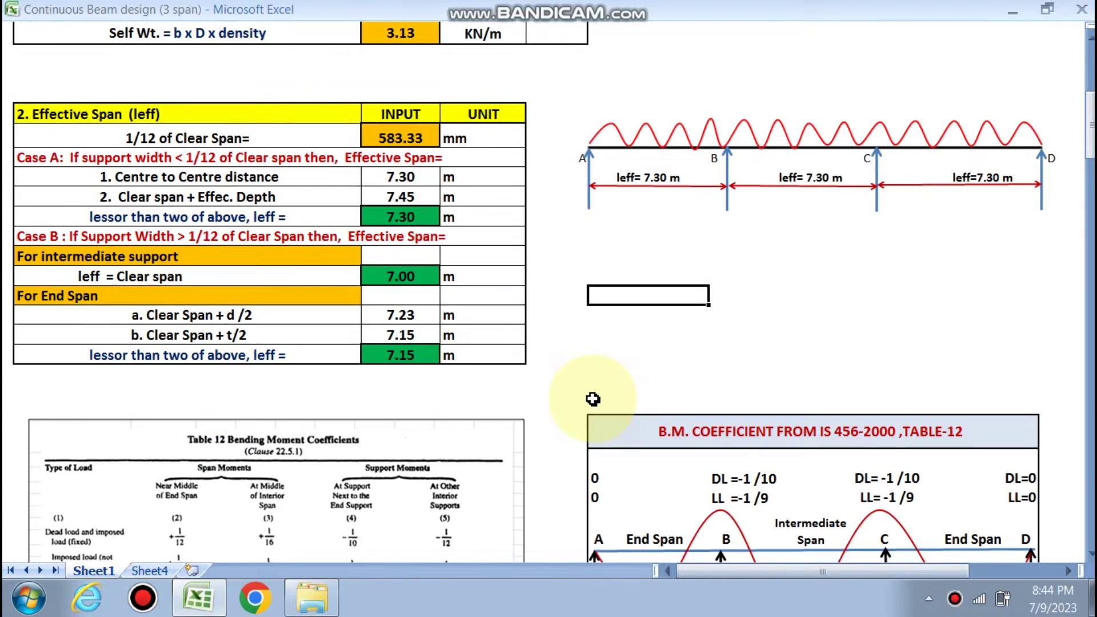
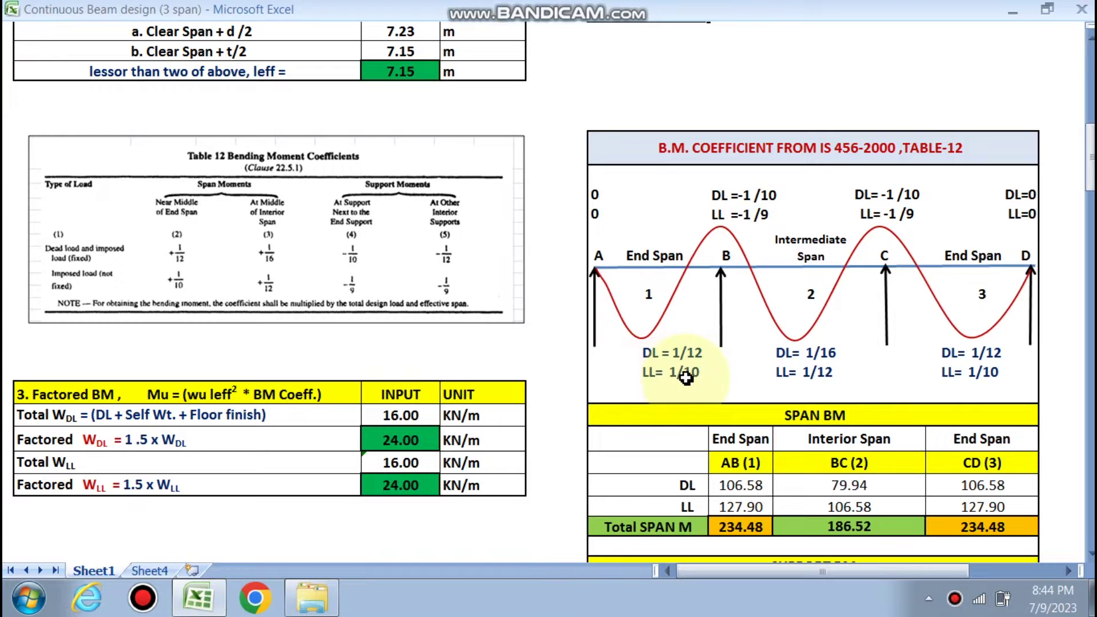
scroll(696, 364, down, 2)
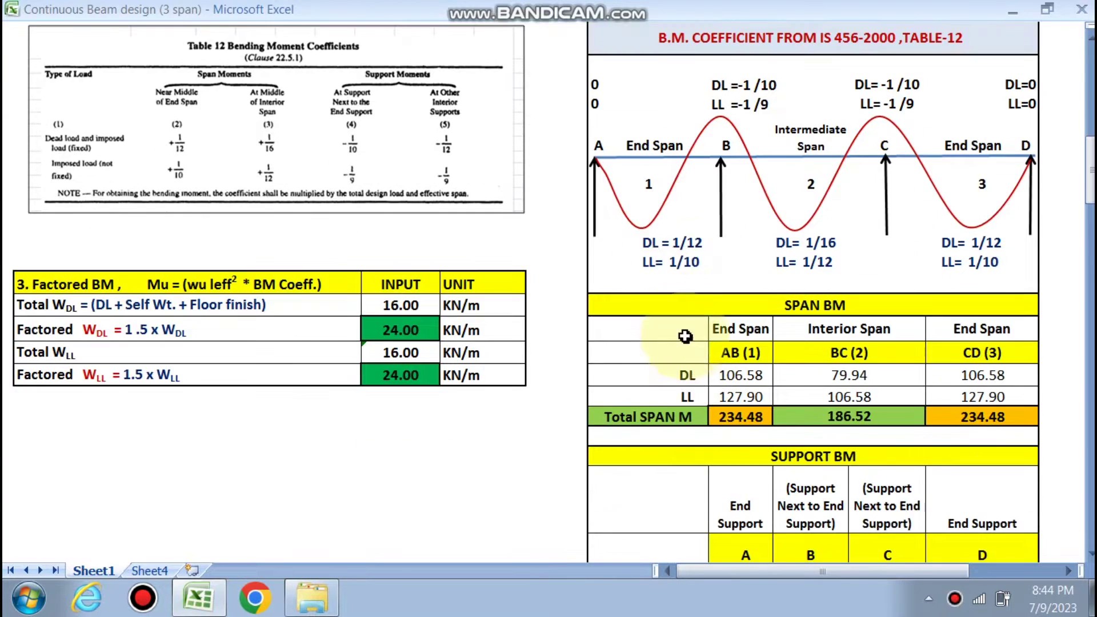
scroll(702, 372, up, 1)
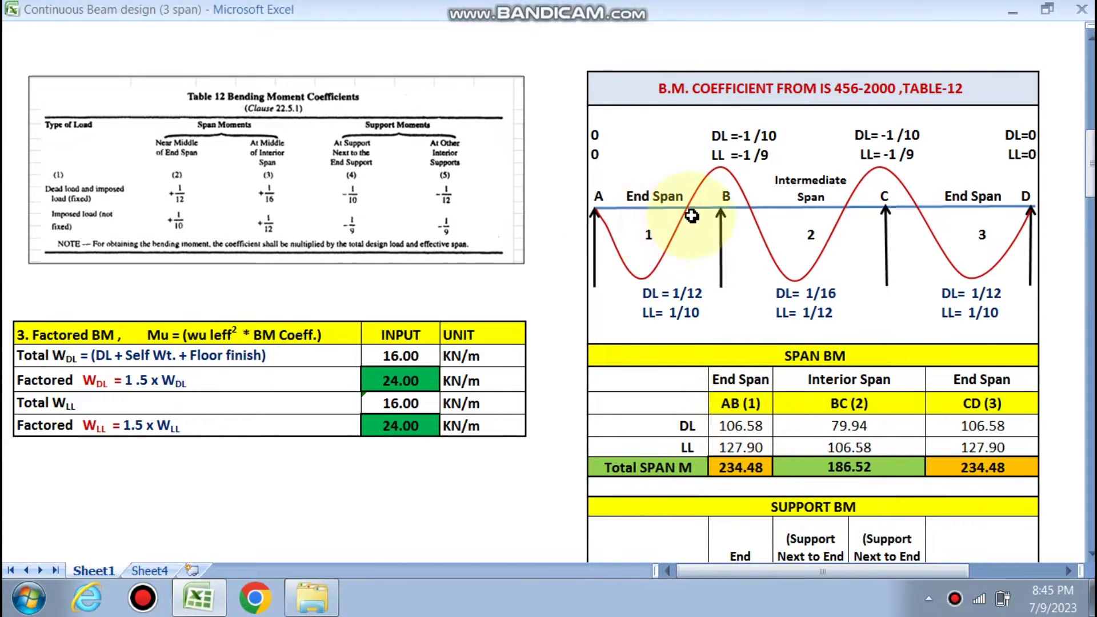
double_click(739, 428)
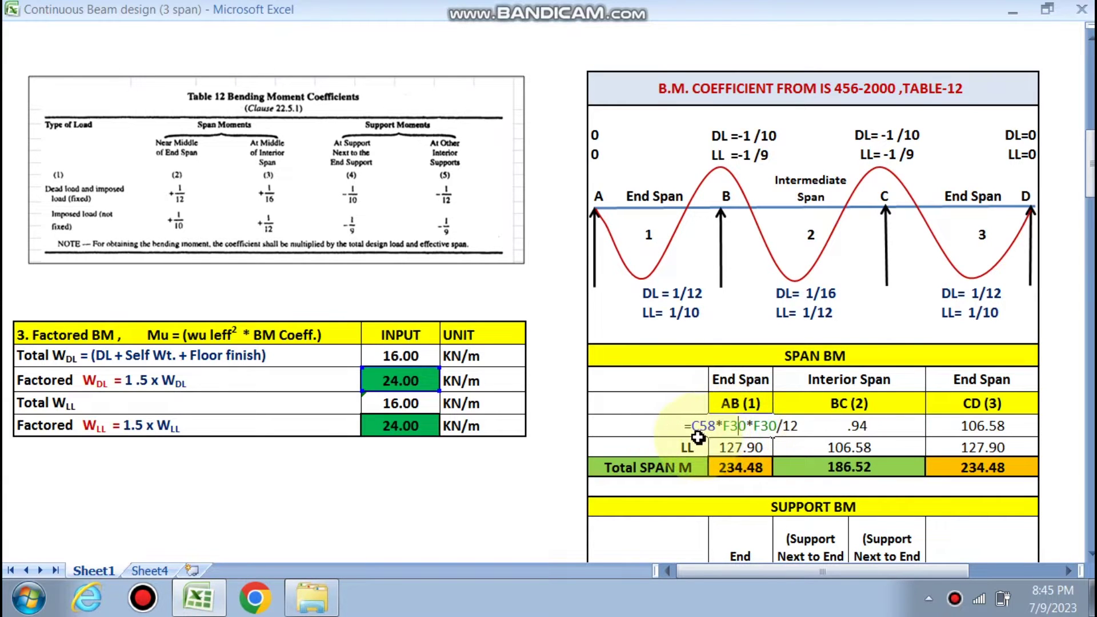
scroll(715, 439, up, 13)
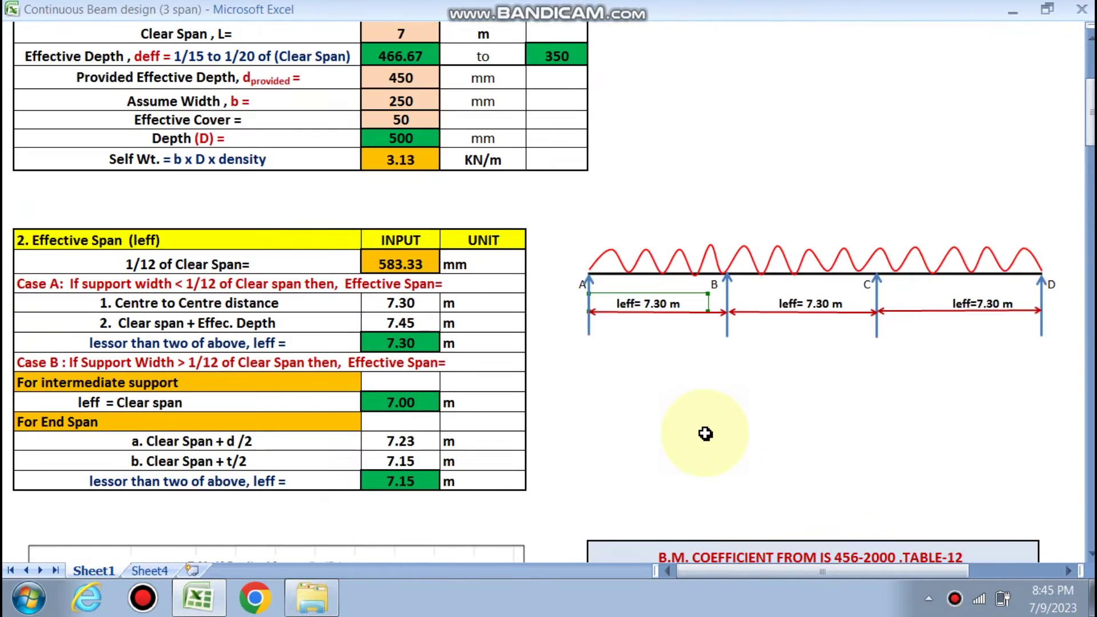
scroll(682, 438, down, 12)
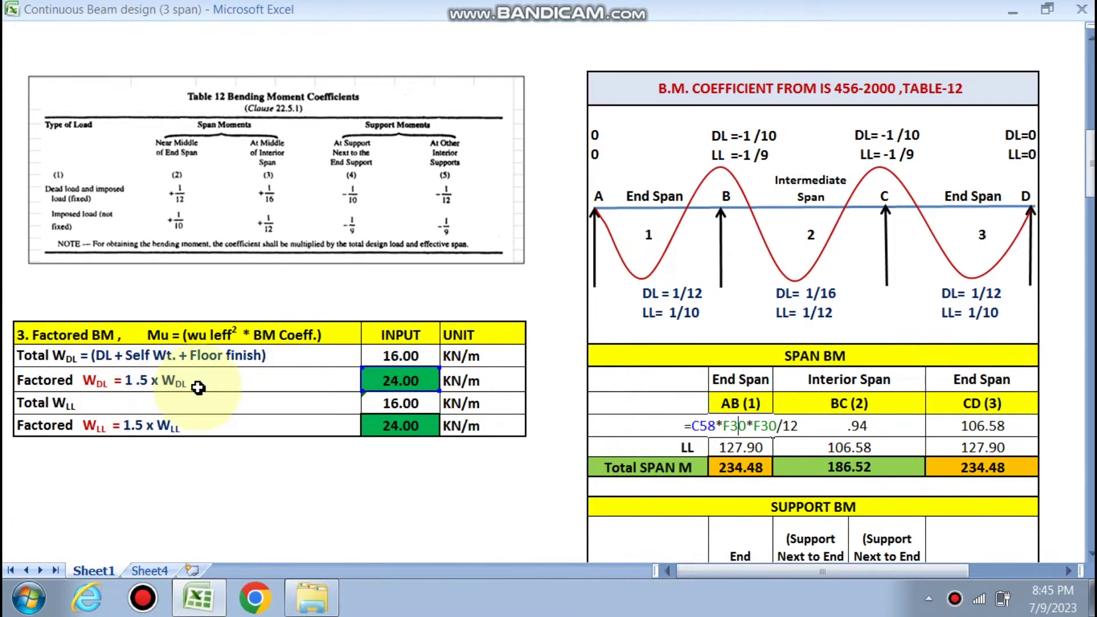
scroll(258, 394, up, 1)
scroll(259, 394, up, 9)
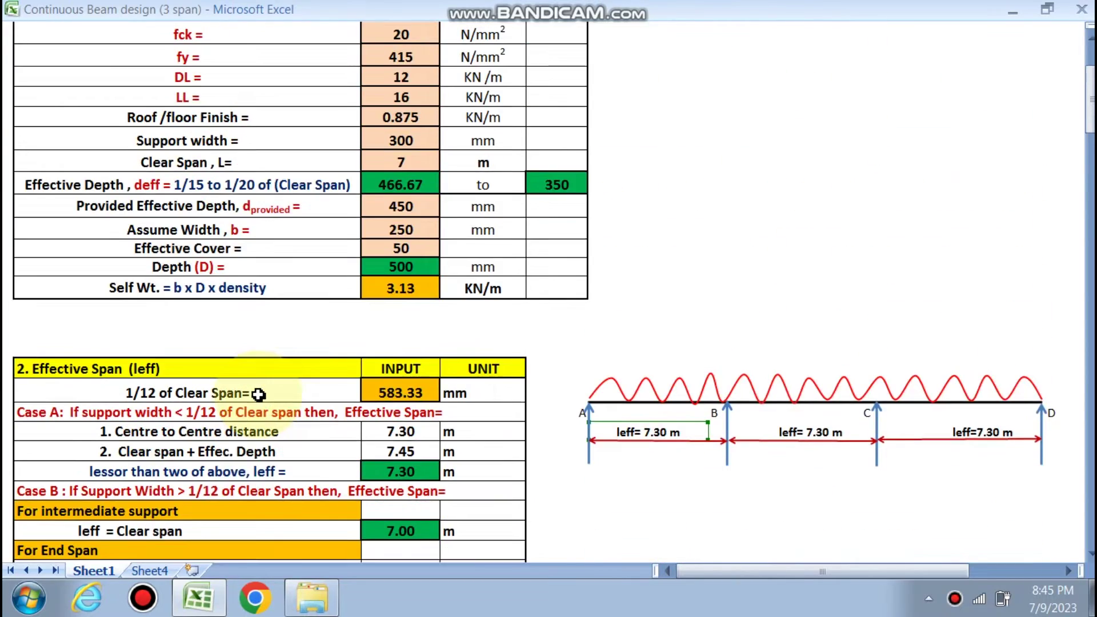
scroll(258, 395, down, 3)
scroll(258, 394, down, 5)
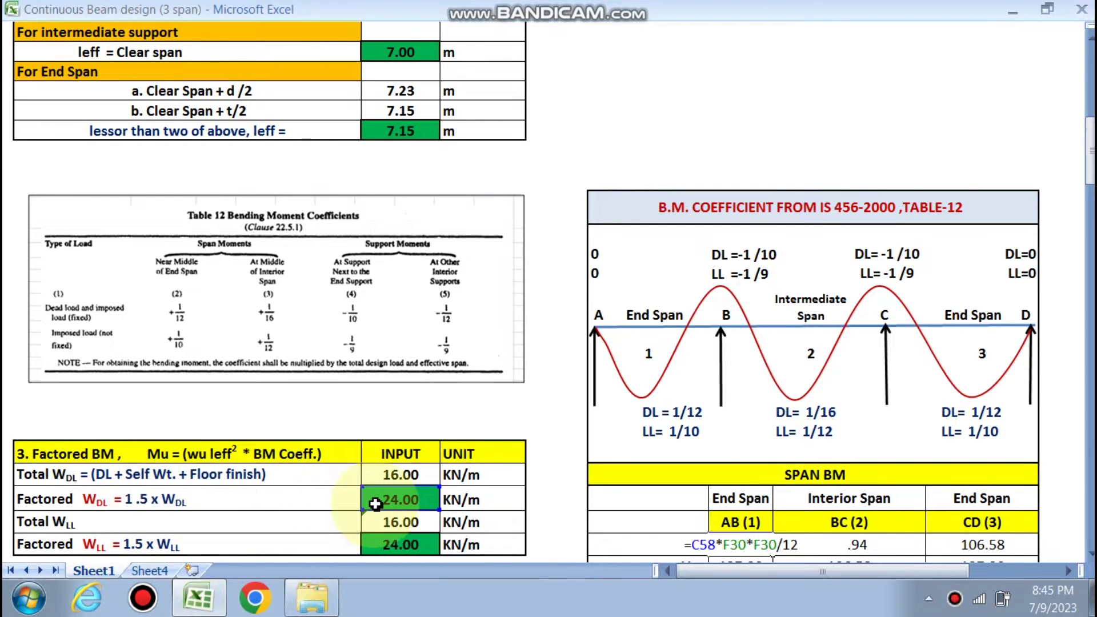
scroll(372, 501, down, 2)
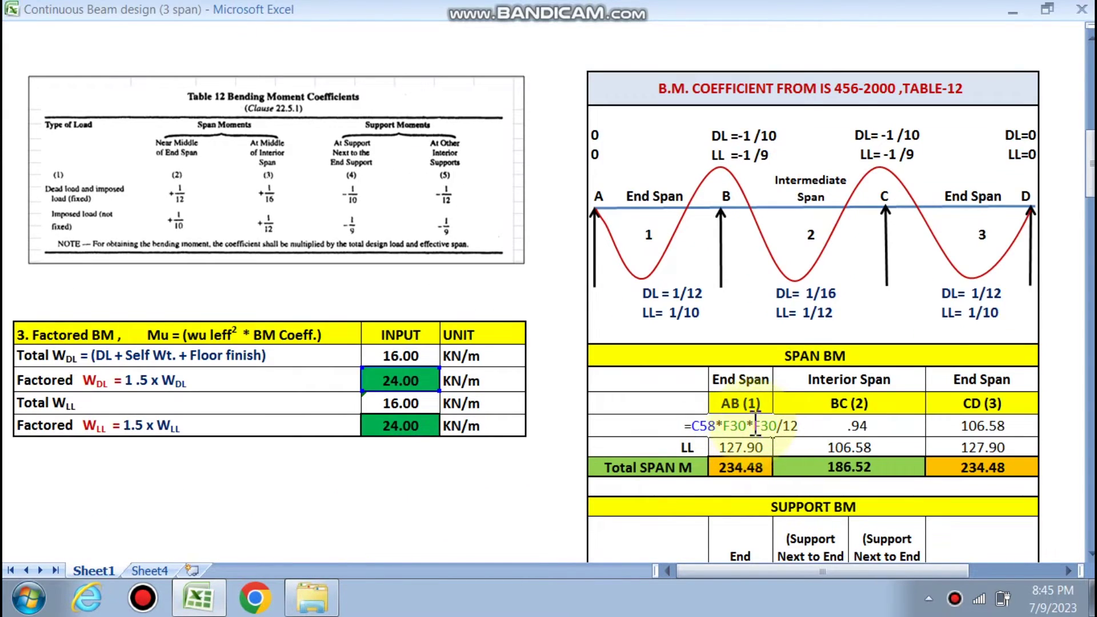
scroll(758, 426, up, 7)
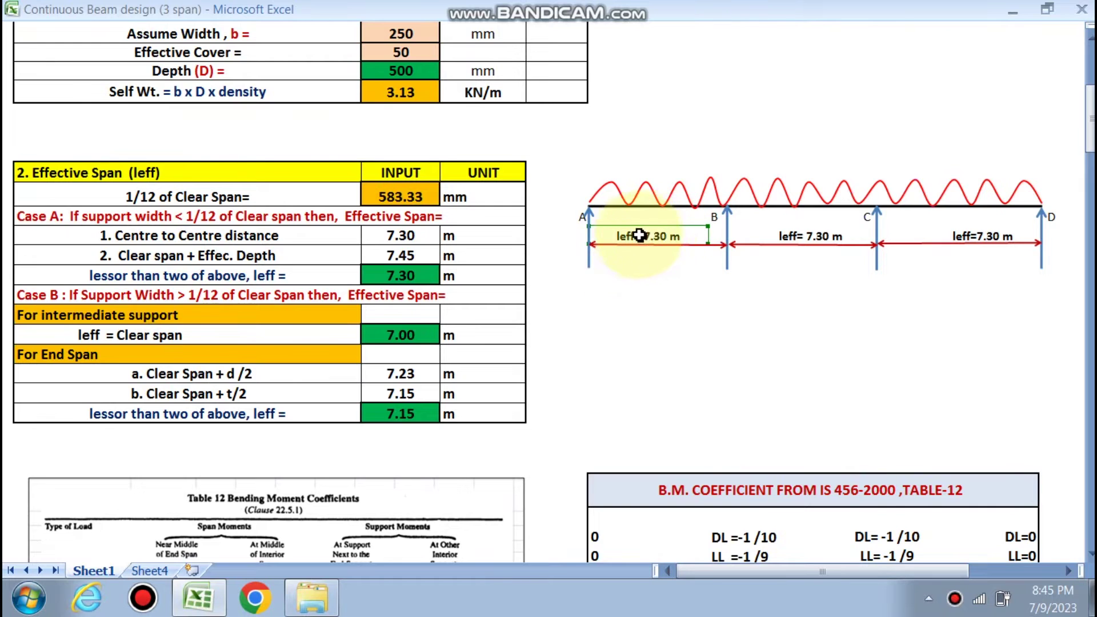
scroll(657, 252, down, 8)
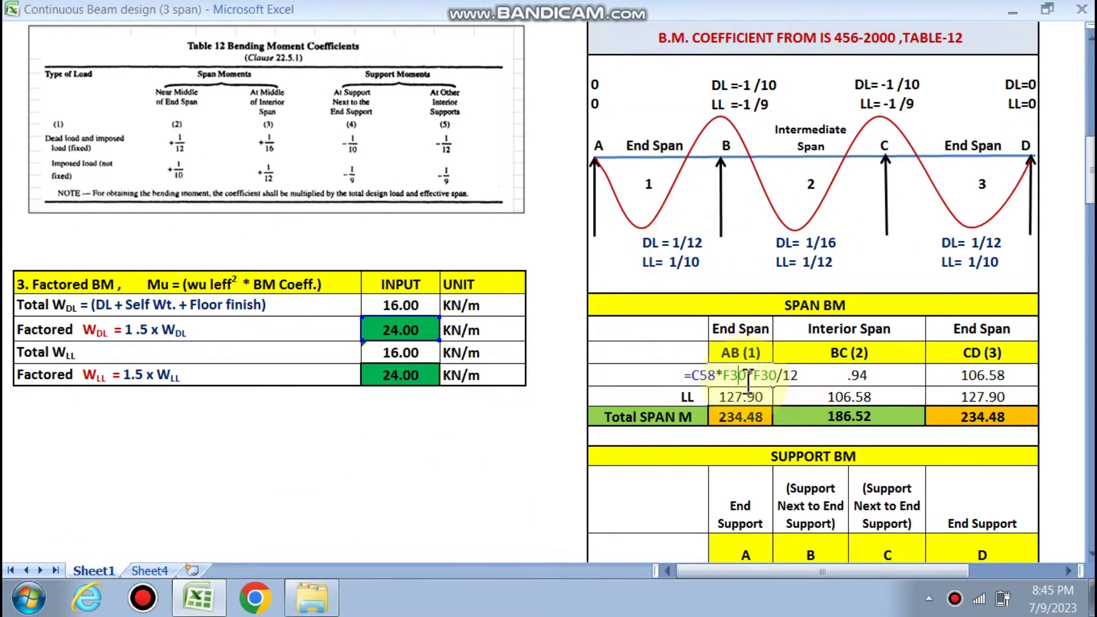
click(711, 376)
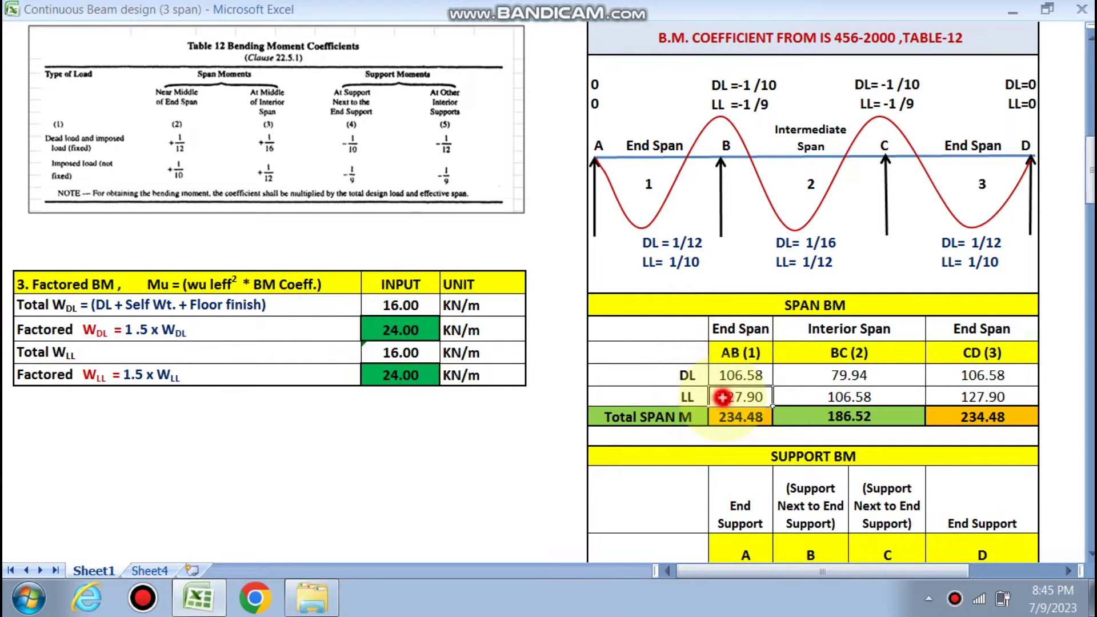
Inspect the LL moment formula for end span AB, tracing its factored live load and effective span references.
double_click(723, 397)
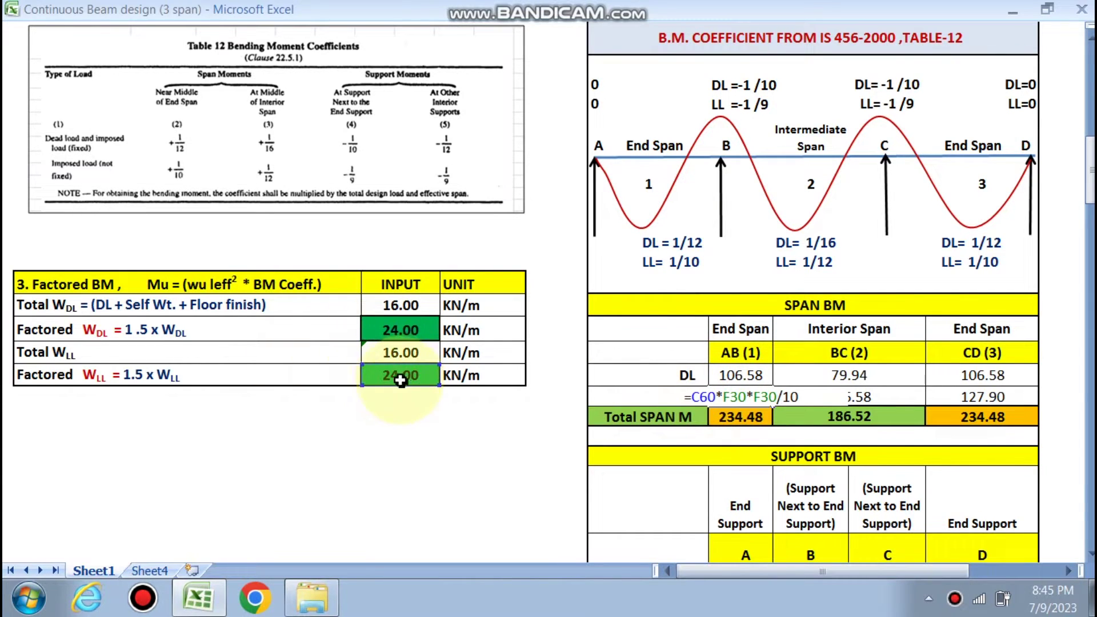
scroll(184, 378, up, 12)
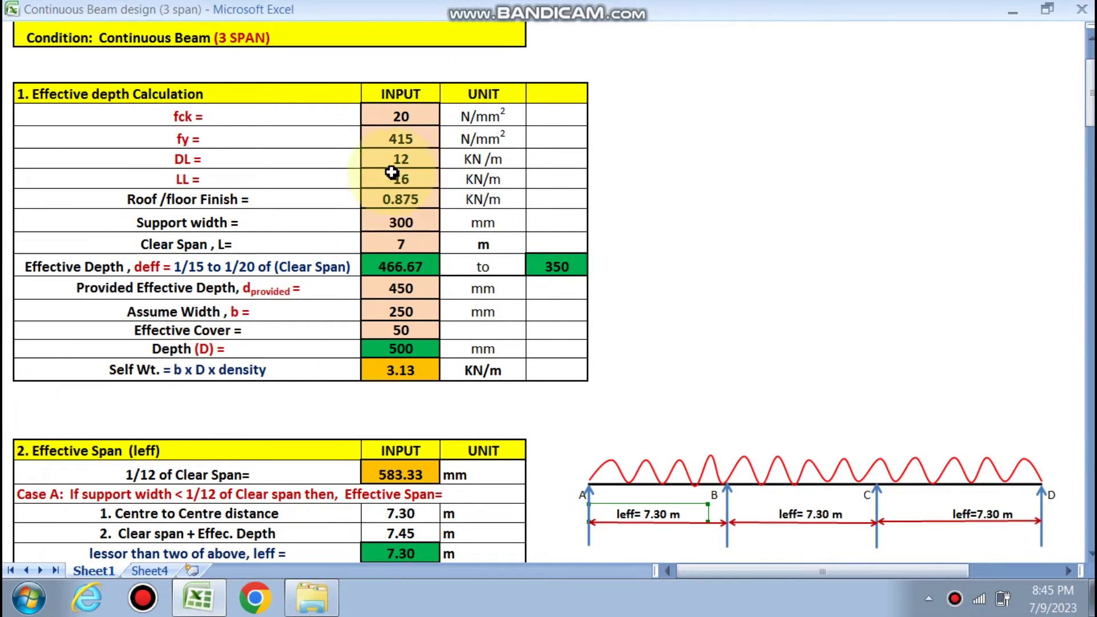
scroll(398, 180, down, 12)
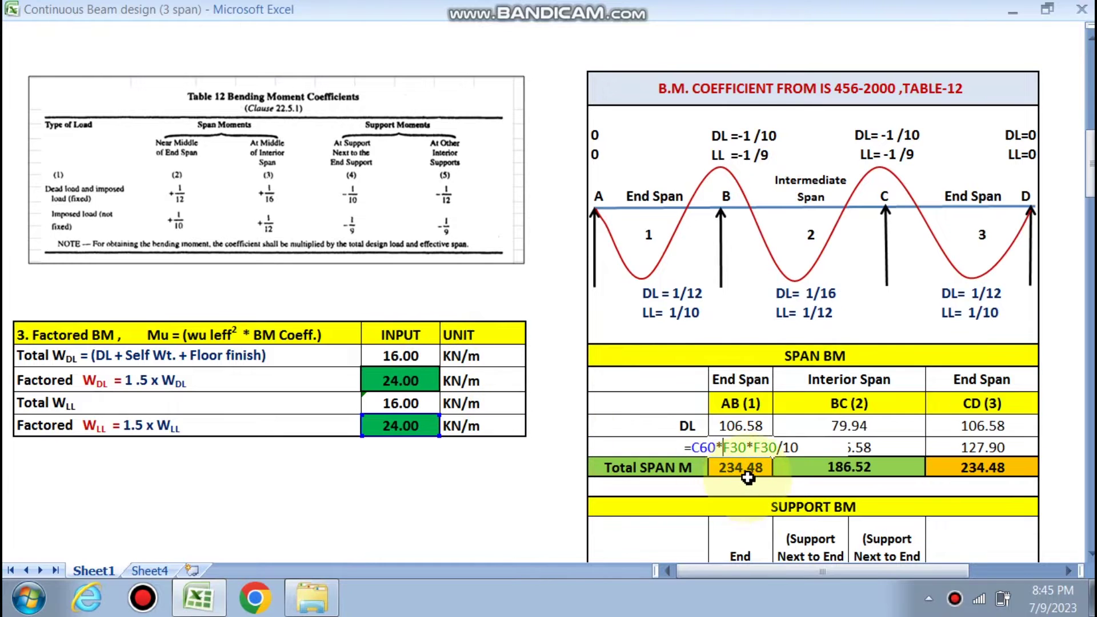
scroll(743, 446, up, 6)
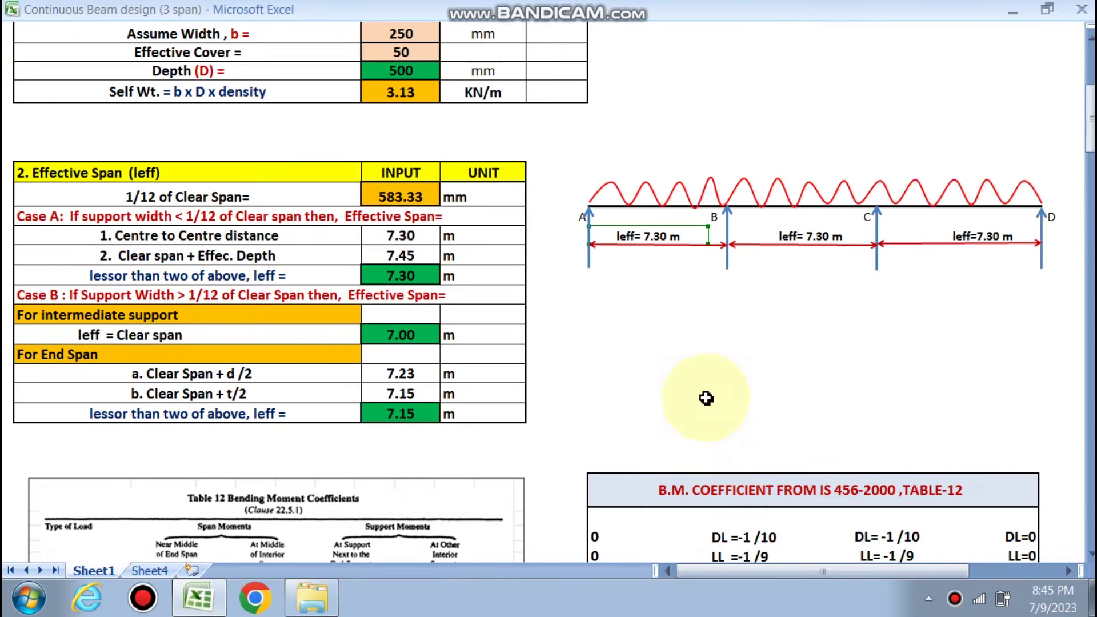
scroll(749, 454, down, 5)
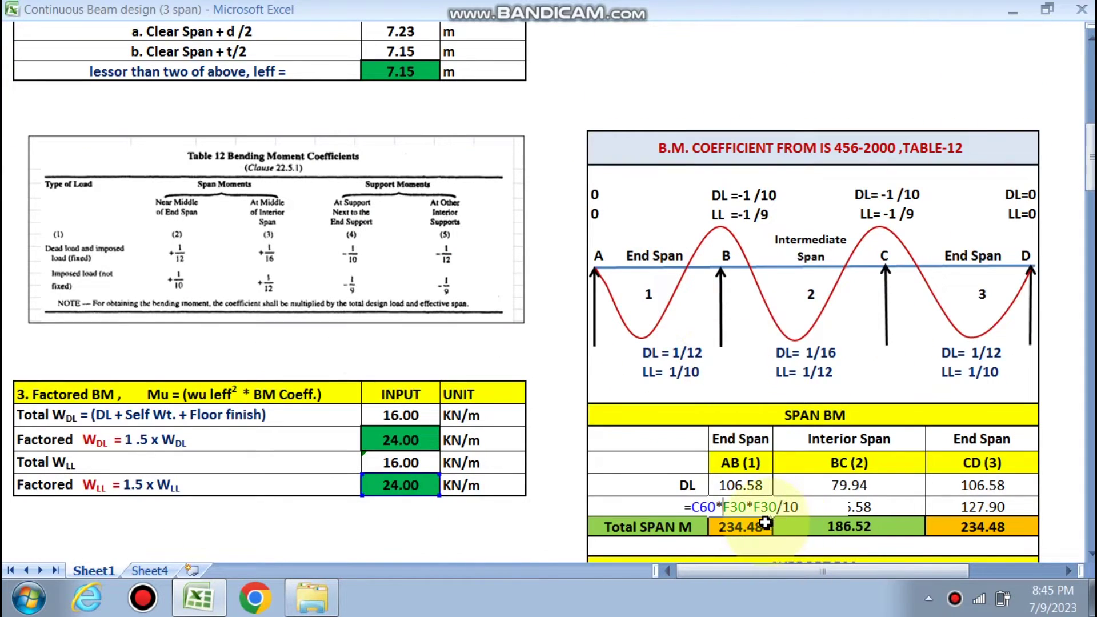
key(Escape)
Compare the span and support bending moment tables with the Table 12 support moment coefficients.
scroll(742, 411, down, 2)
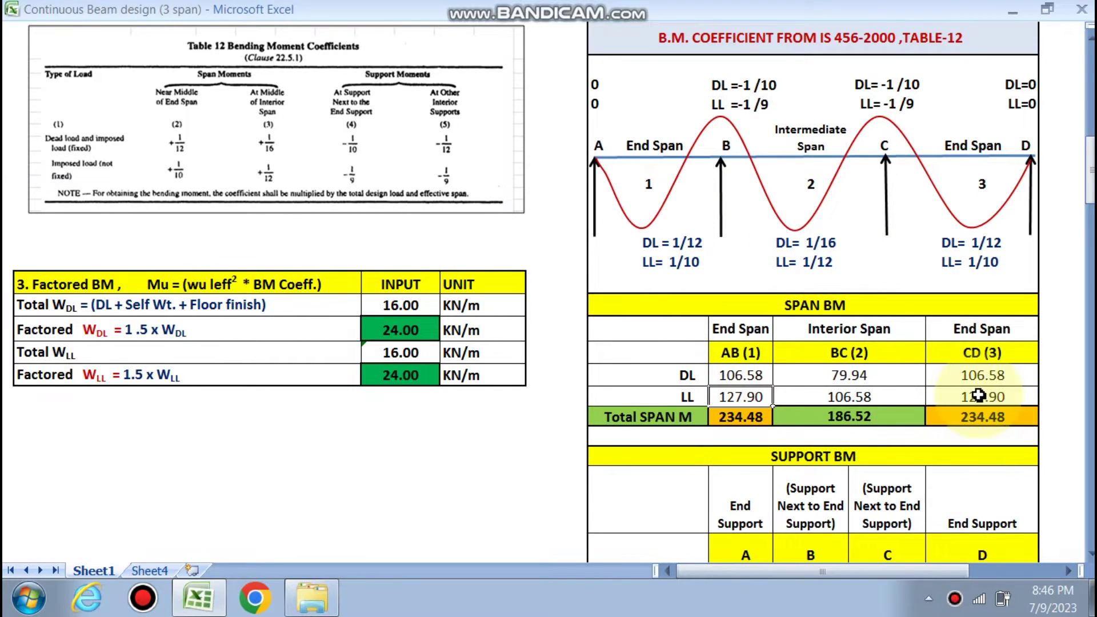
scroll(937, 434, down, 4)
scroll(807, 420, up, 5)
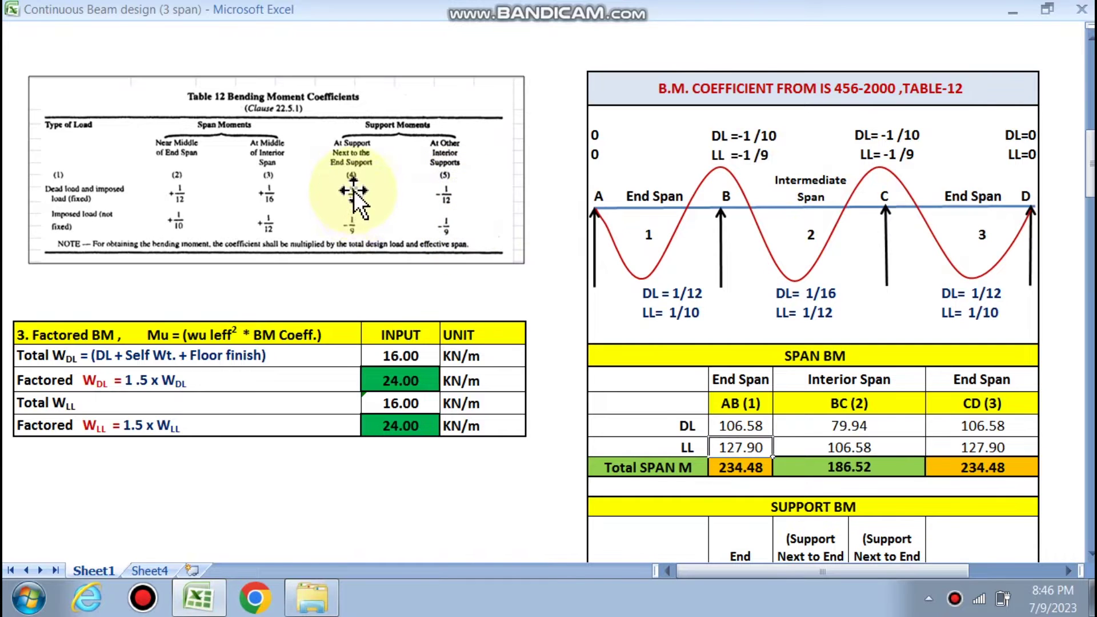
scroll(363, 235, down, 5)
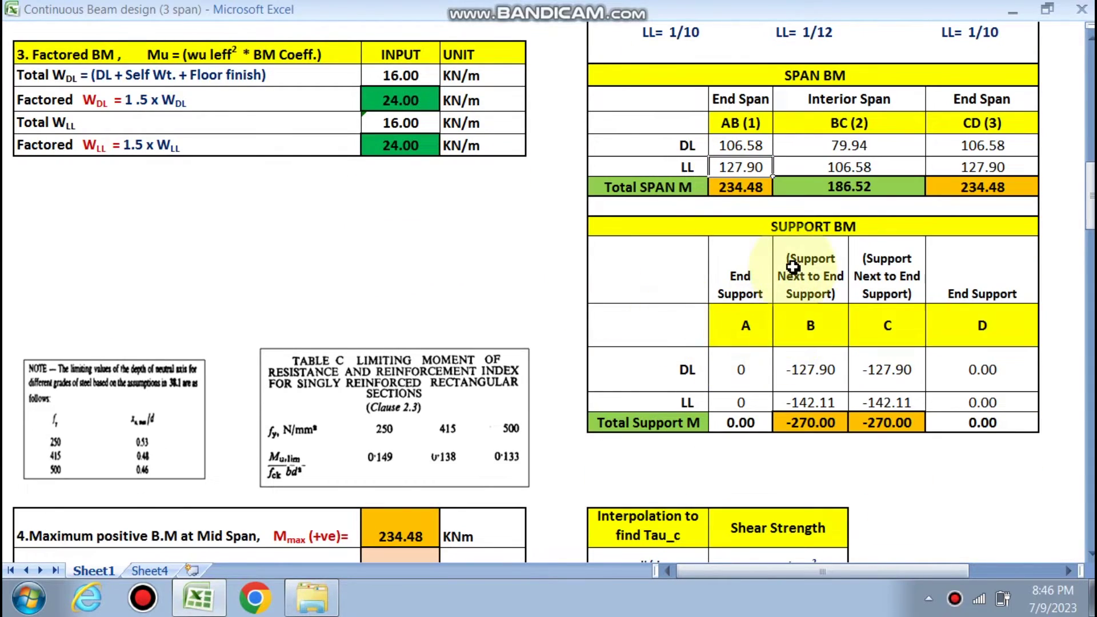
scroll(788, 320, down, 1)
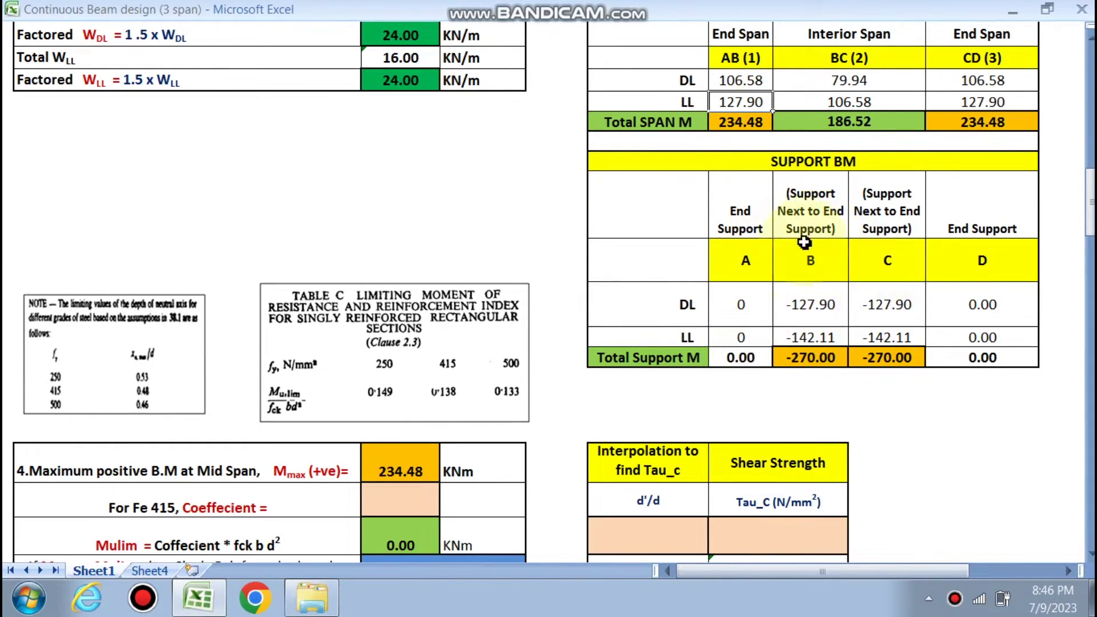
scroll(440, 306, down, 1)
scroll(438, 302, down, 3)
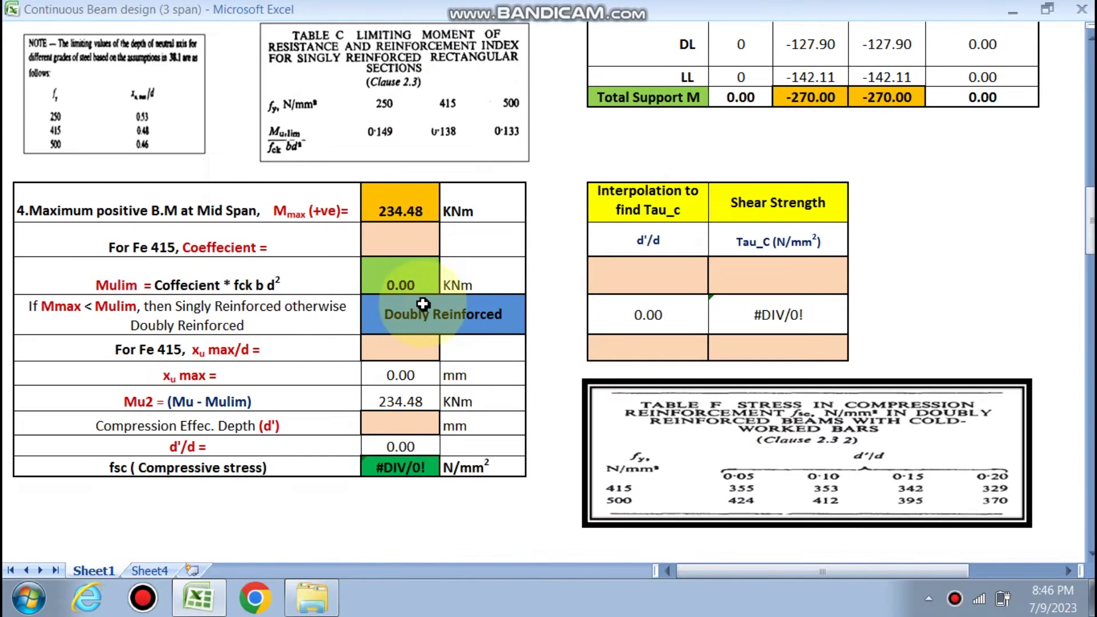
In the maximum positive bending moment section, choose 0.138 as the Fe 415 coefficient from Table C.
scroll(263, 286, up, 2)
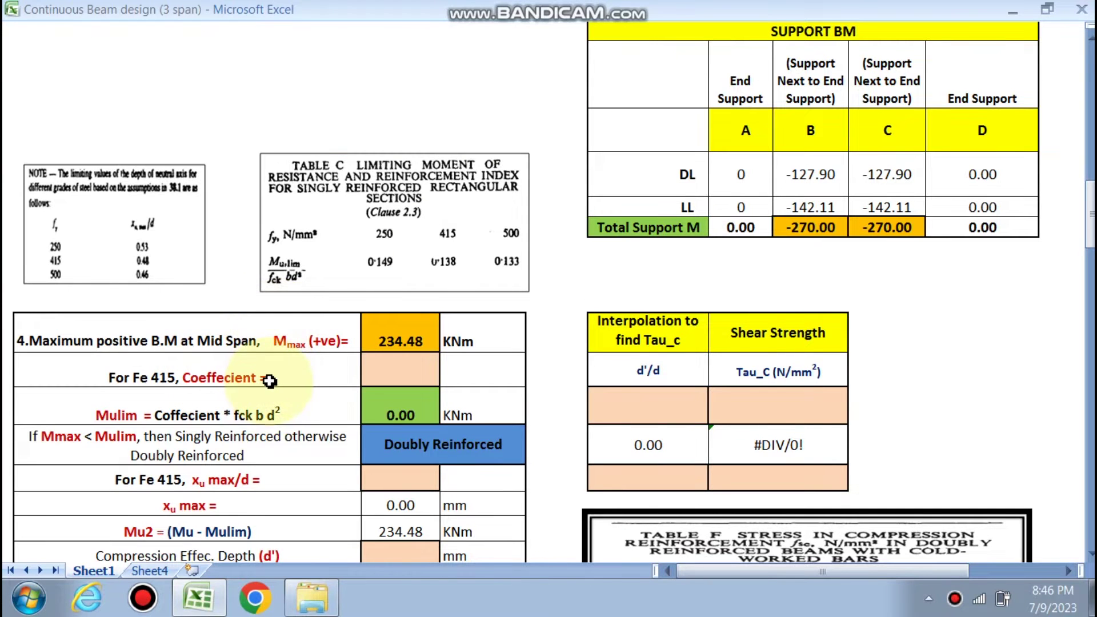
scroll(272, 379, down, 2)
scroll(320, 298, up, 2)
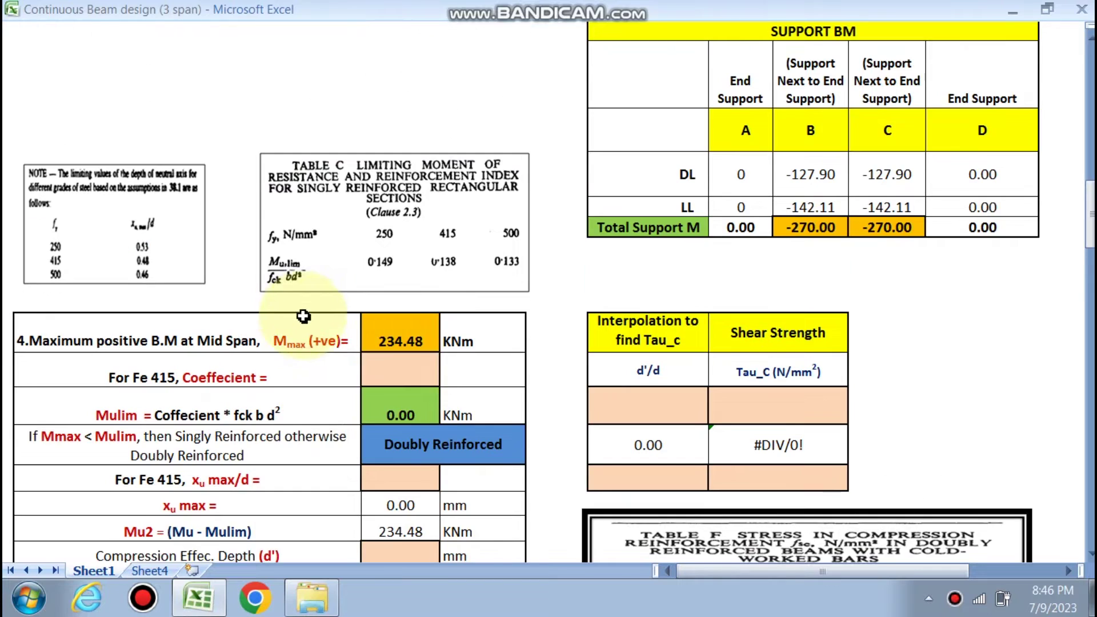
click(438, 378)
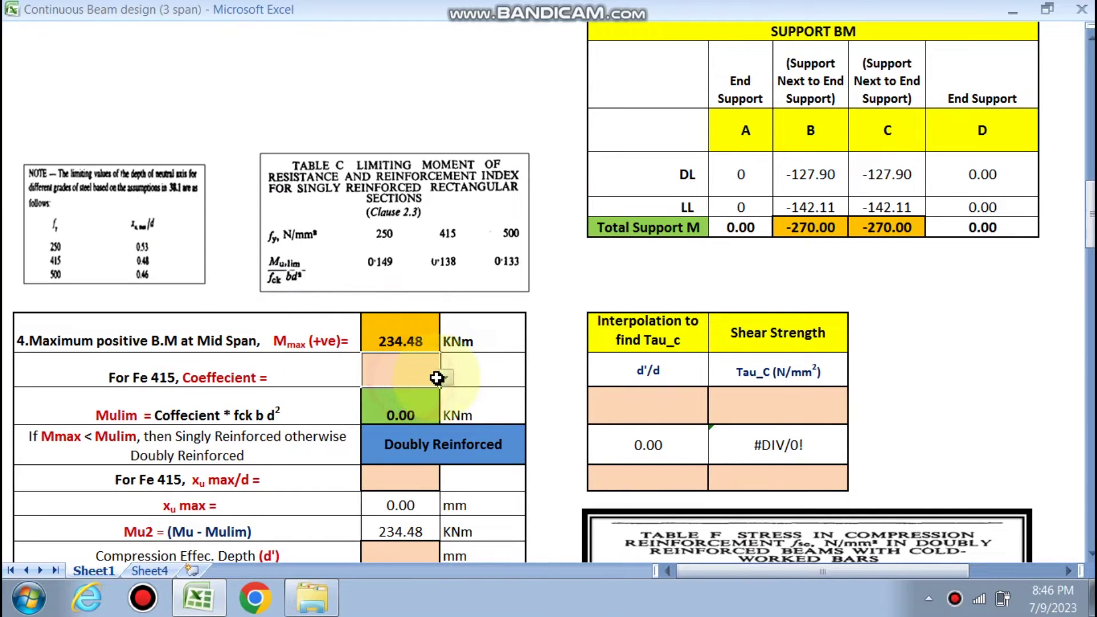
click(369, 394)
scroll(373, 213, down, 2)
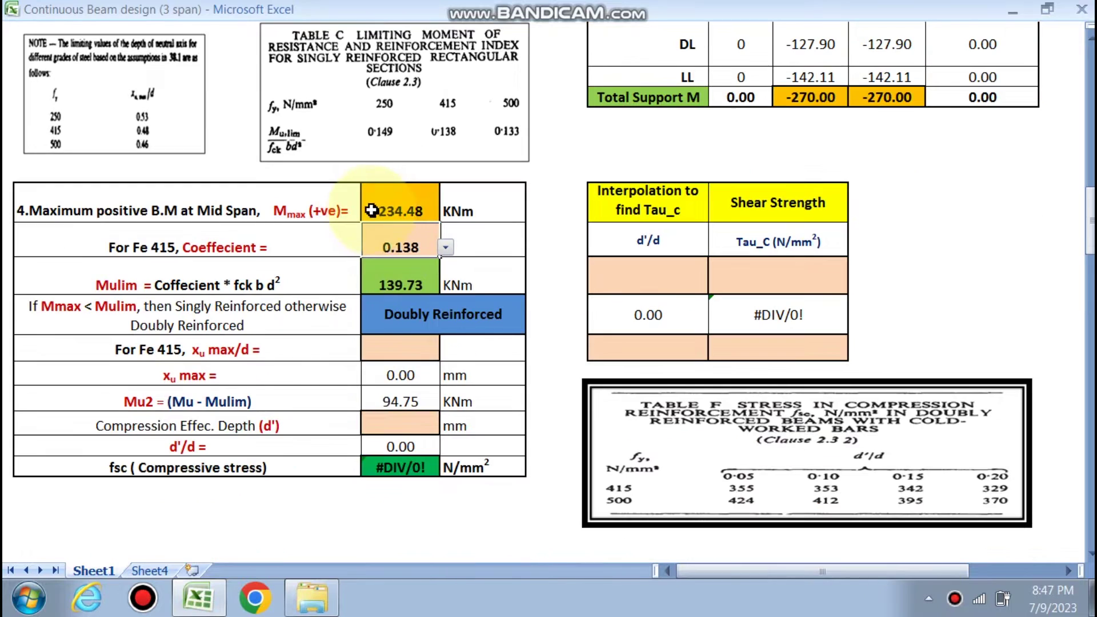
scroll(400, 240, up, 4)
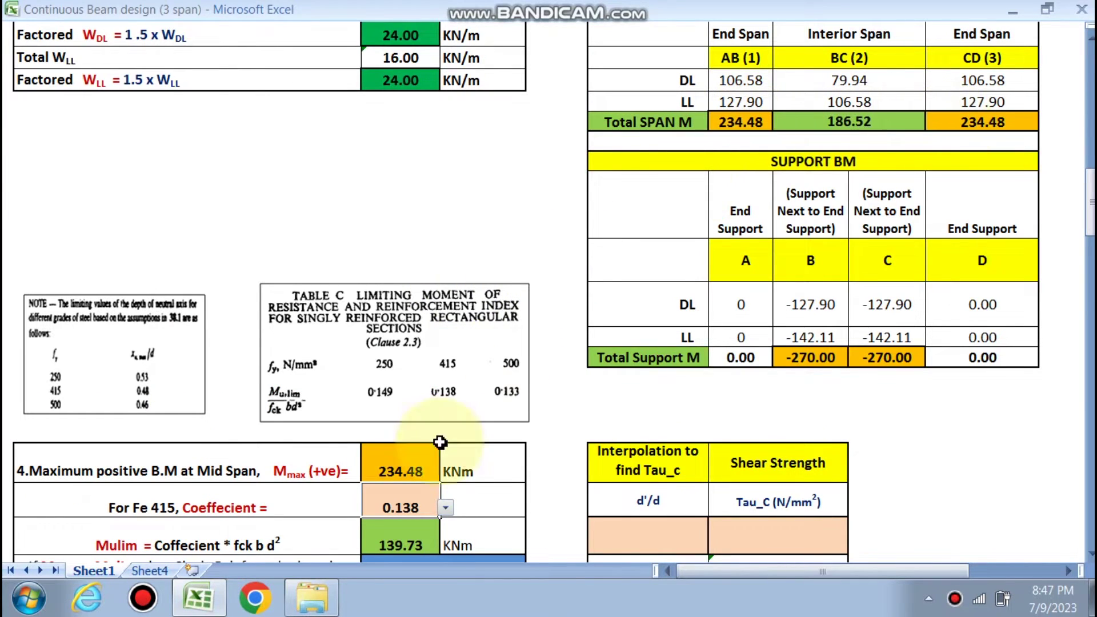
In the maximum positive bending moment section, choose 0.48 as the xu max/d ratio for Fe 415.
scroll(415, 468, down, 2)
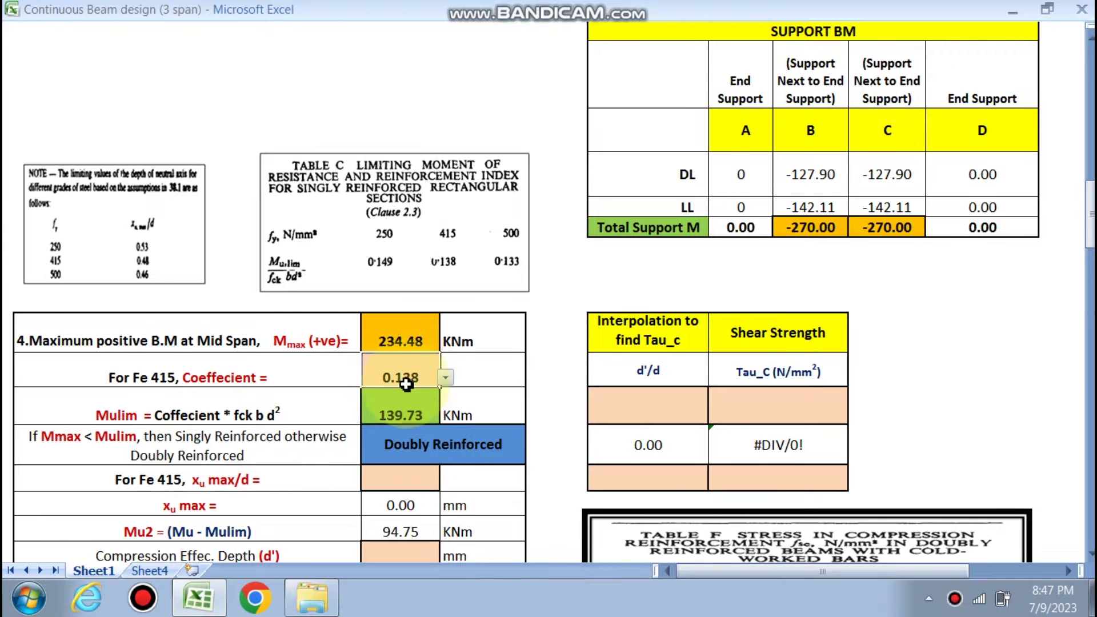
scroll(406, 384, down, 1)
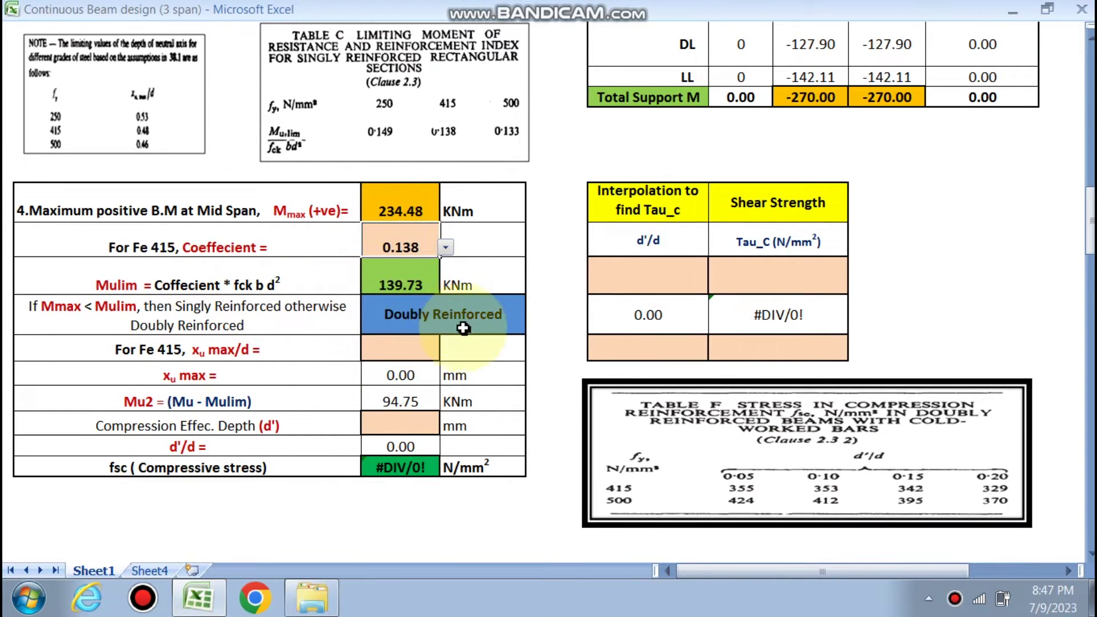
scroll(421, 303, down, 1)
scroll(421, 291, up, 1)
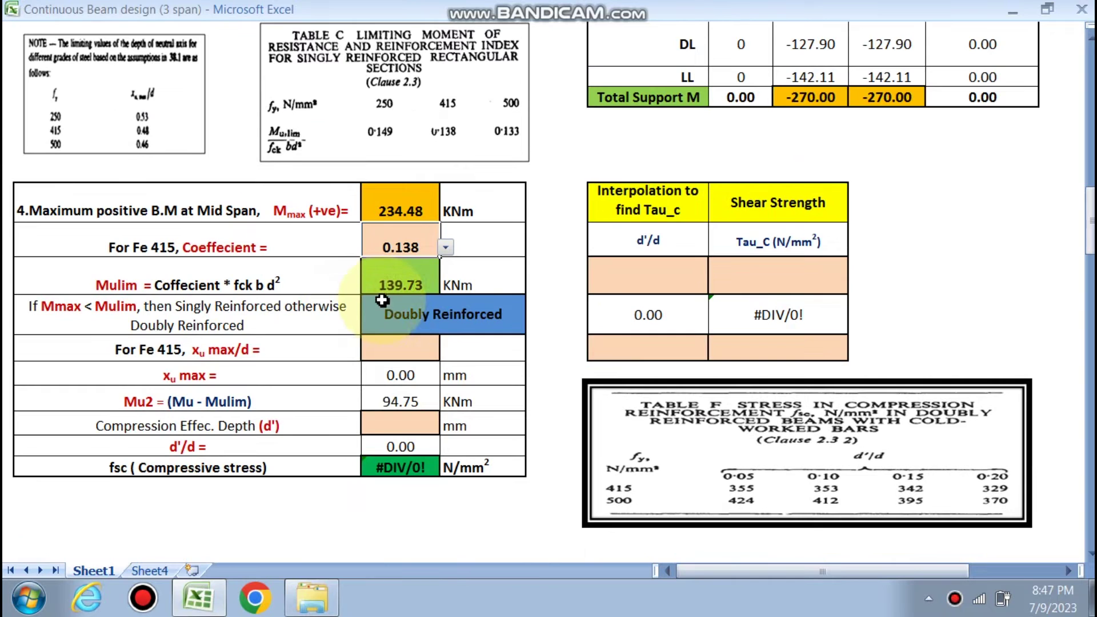
click(407, 347)
click(445, 350)
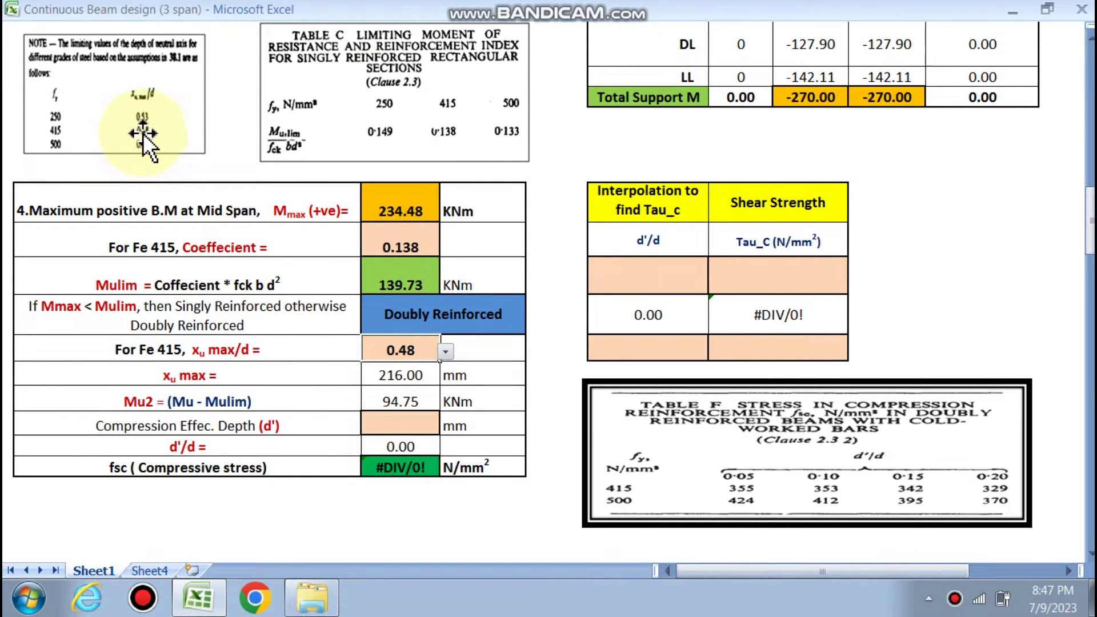
Set the compression effective depth d' at mid span to 50 mm.
click(392, 427)
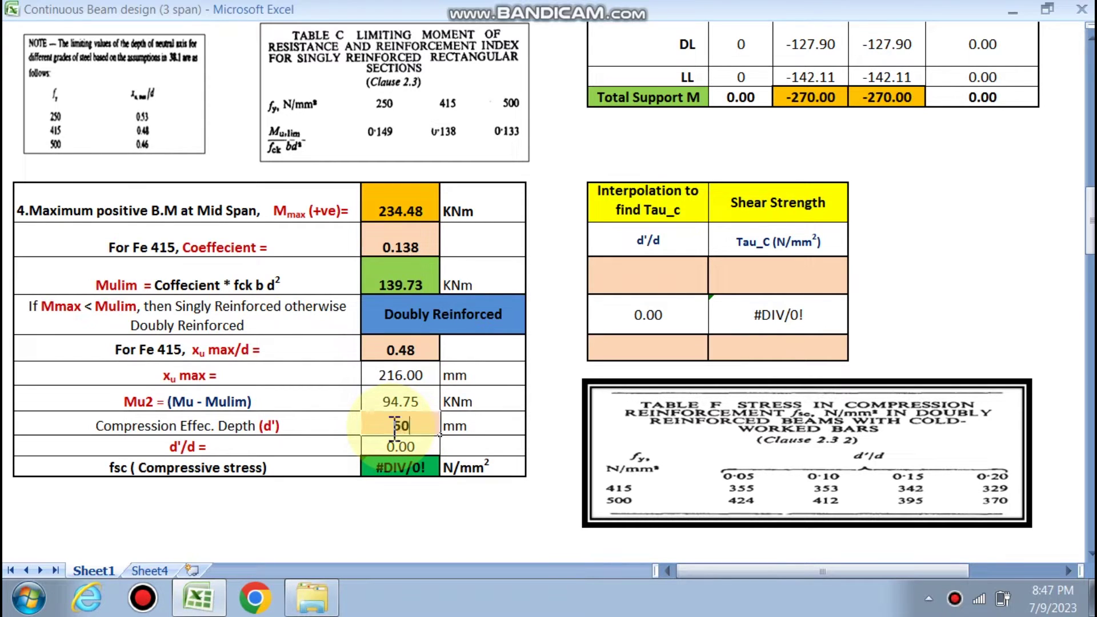
text(50)
click(401, 509)
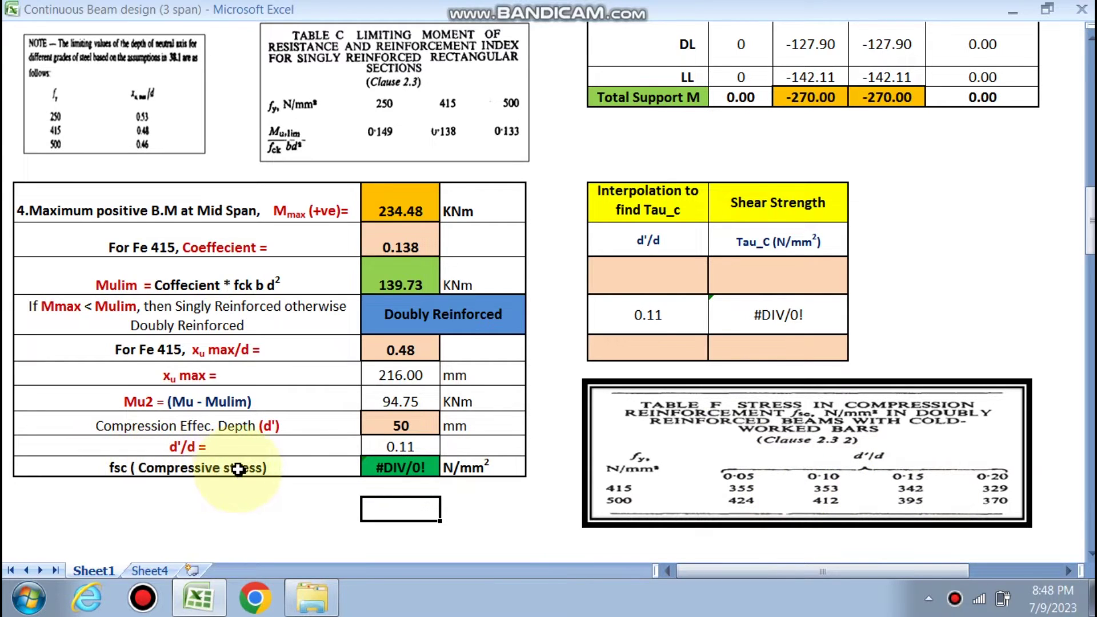
In the interpolation table, choose 0.1 as the lower and 0.15 as the upper d'/d bound.
click(670, 287)
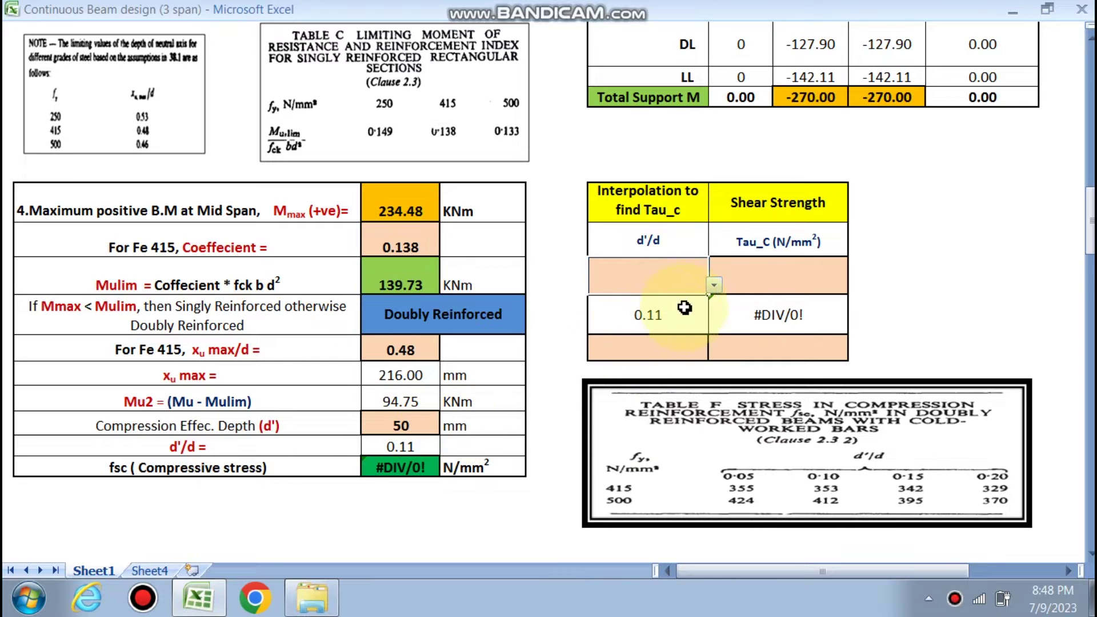
click(714, 286)
click(629, 302)
click(695, 347)
click(616, 375)
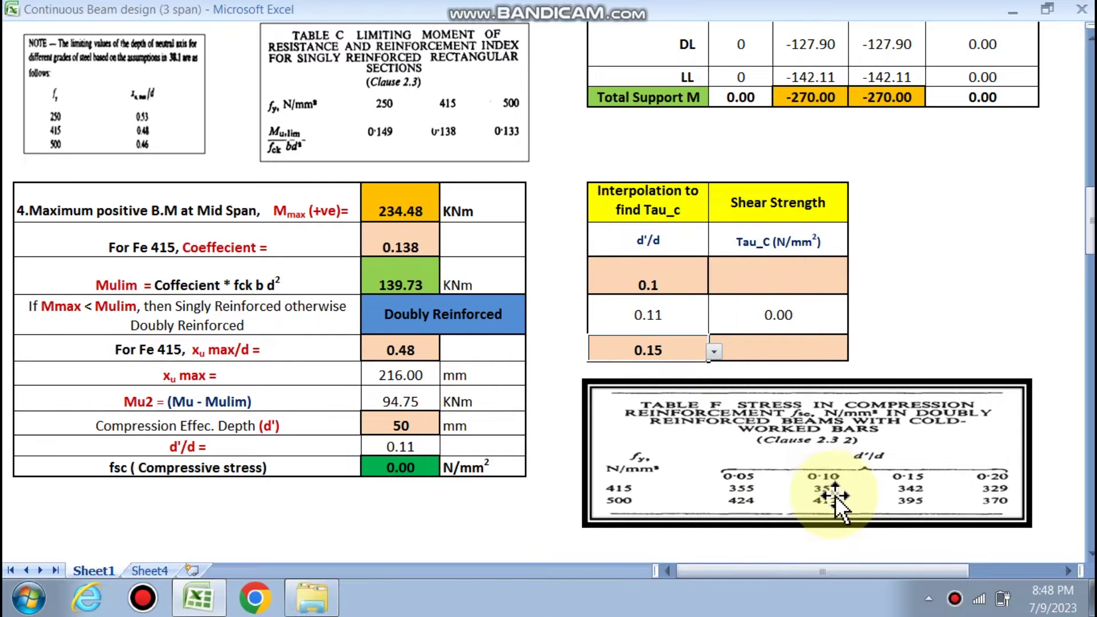
Enter 353 beside d'/d 0.1 and 42 beside d'/d 0.15 in the interpolation table.
click(770, 286)
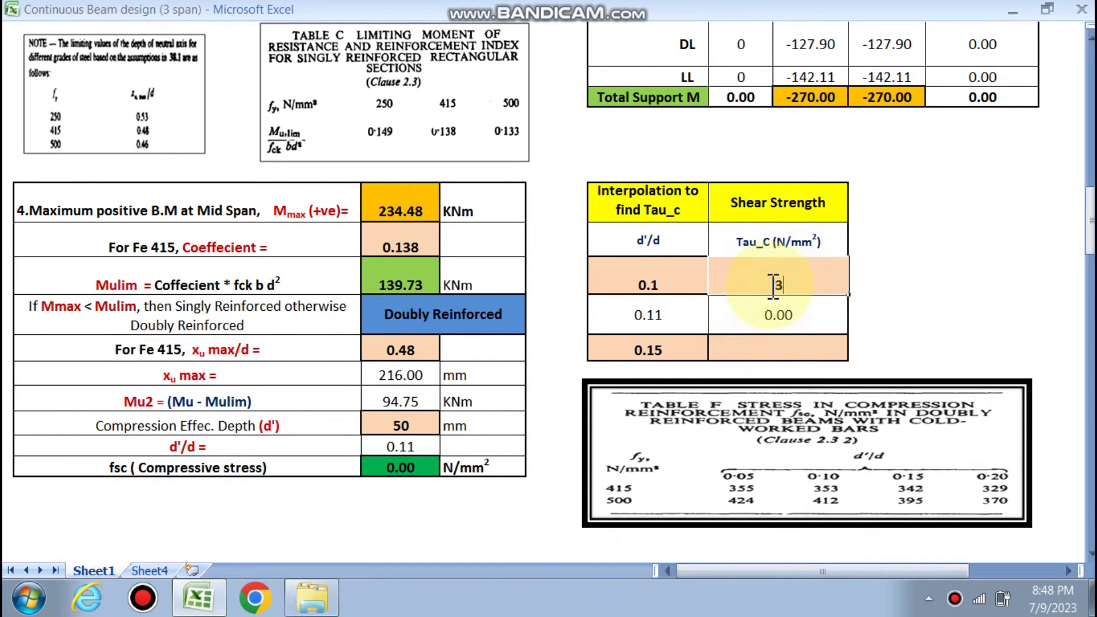
click(771, 351)
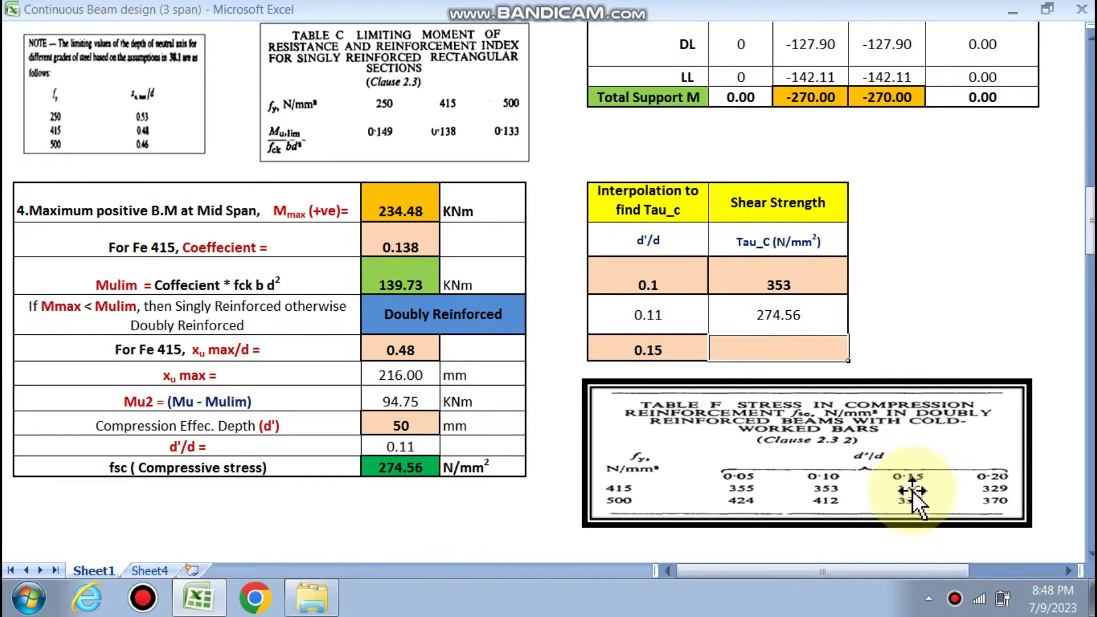
click(791, 353)
text(4)
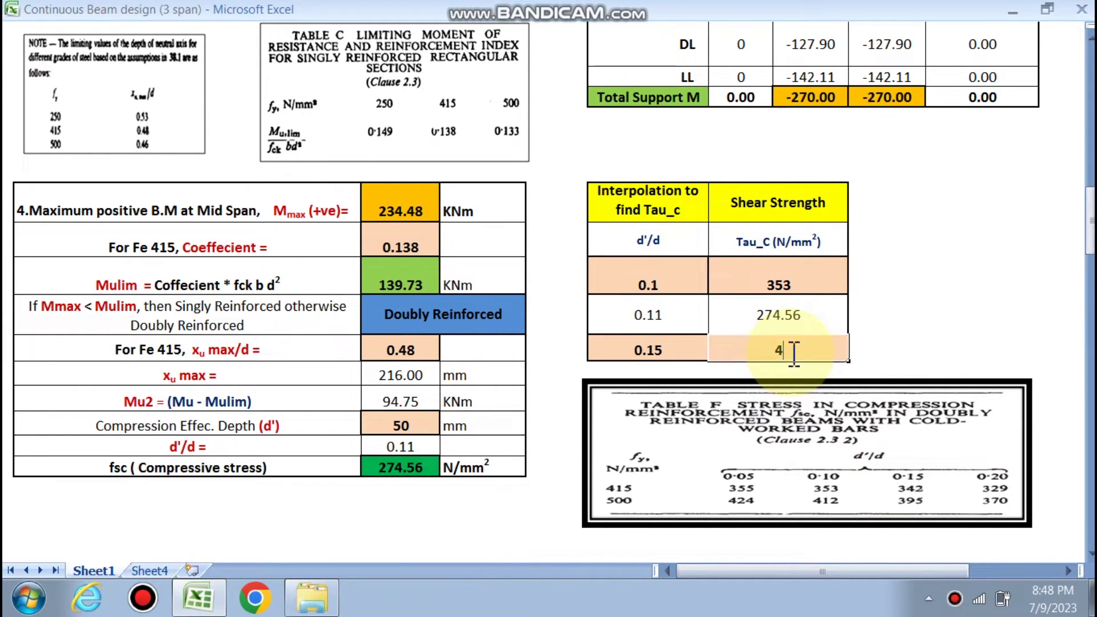
text(2)
click(1004, 324)
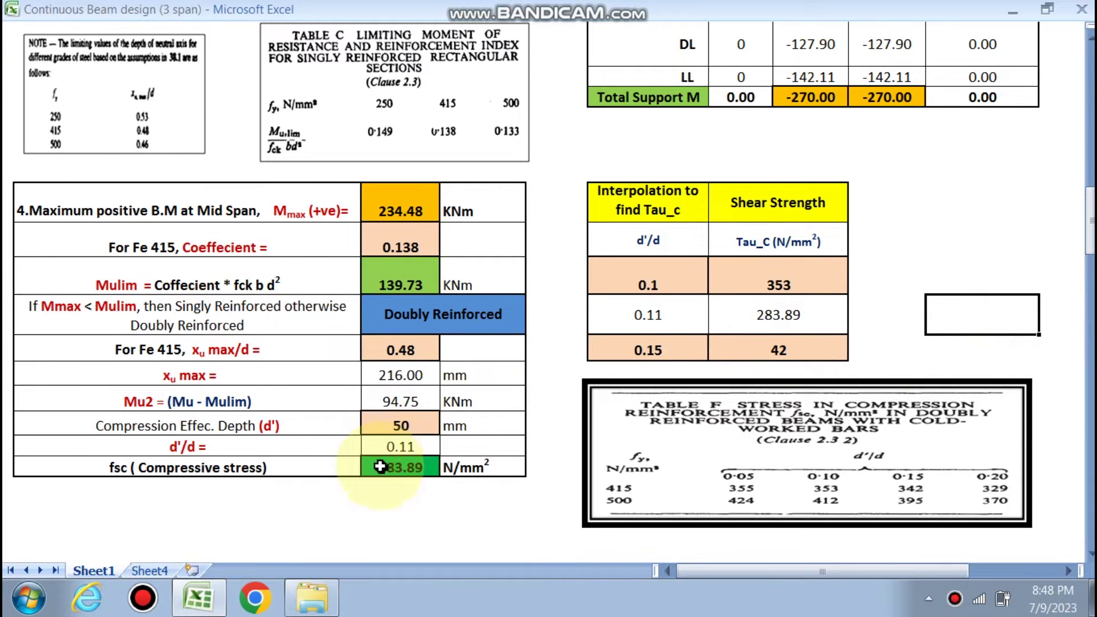
Review the span and support moment tables, and inspect the Ast1 formula for the mid-span bottom tension steel.
scroll(404, 474, down, 3)
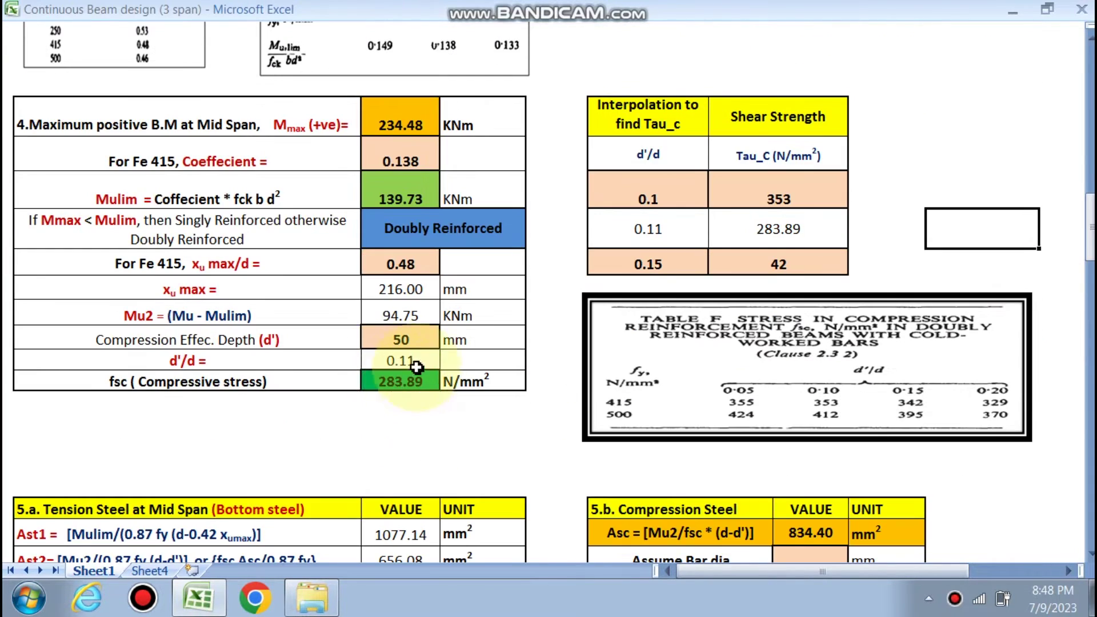
scroll(401, 380, down, 1)
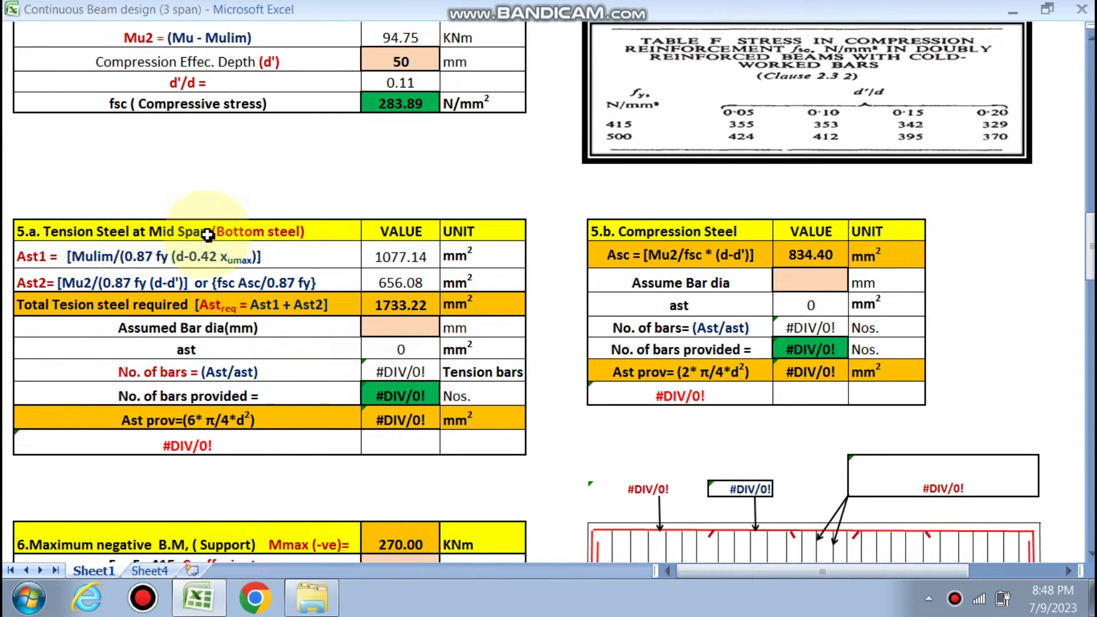
scroll(288, 235, up, 13)
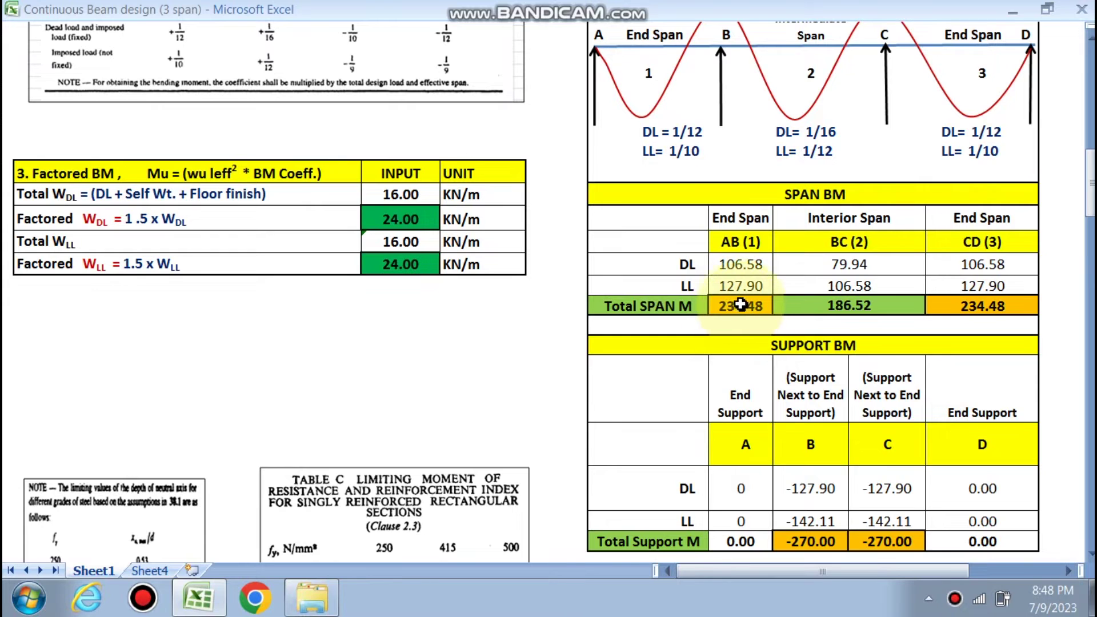
scroll(537, 292, down, 10)
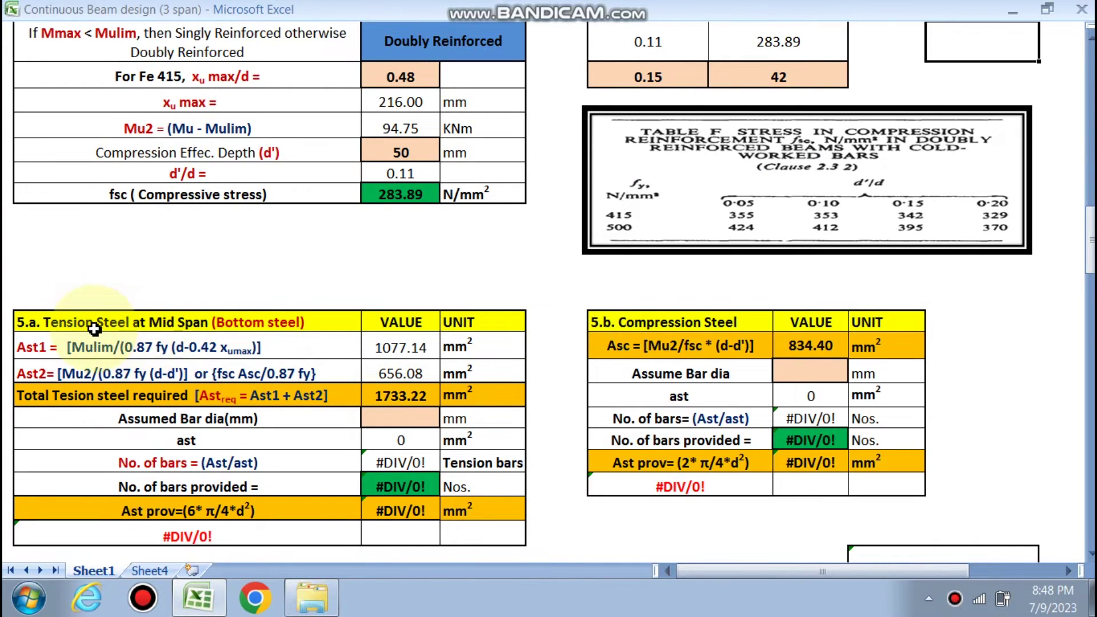
scroll(446, 361, up, 5)
scroll(446, 361, up, 3)
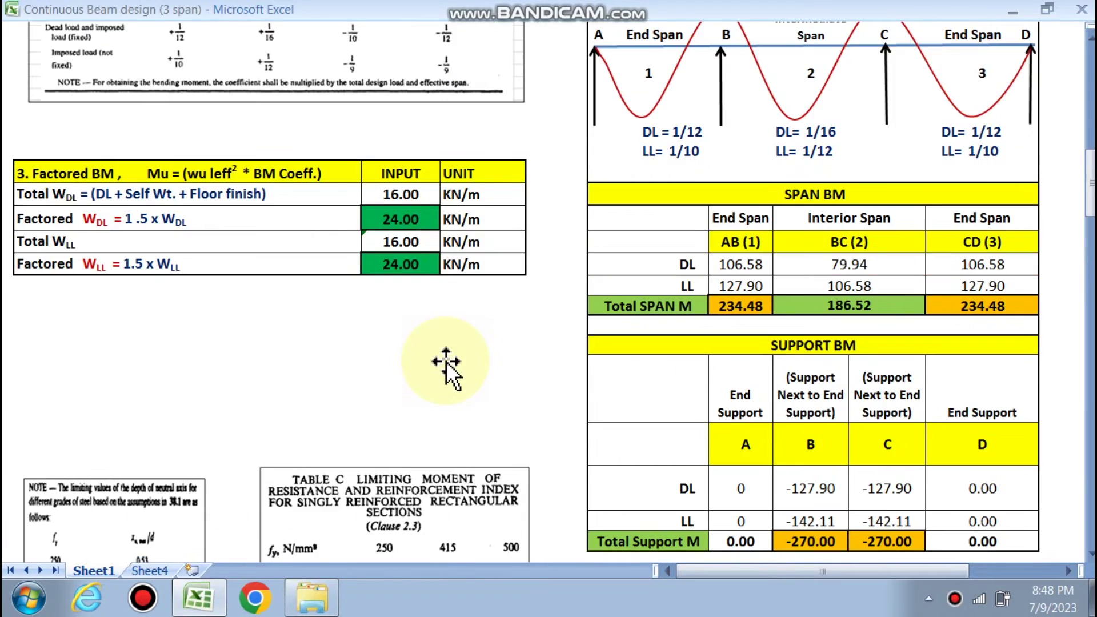
scroll(446, 361, down, 10)
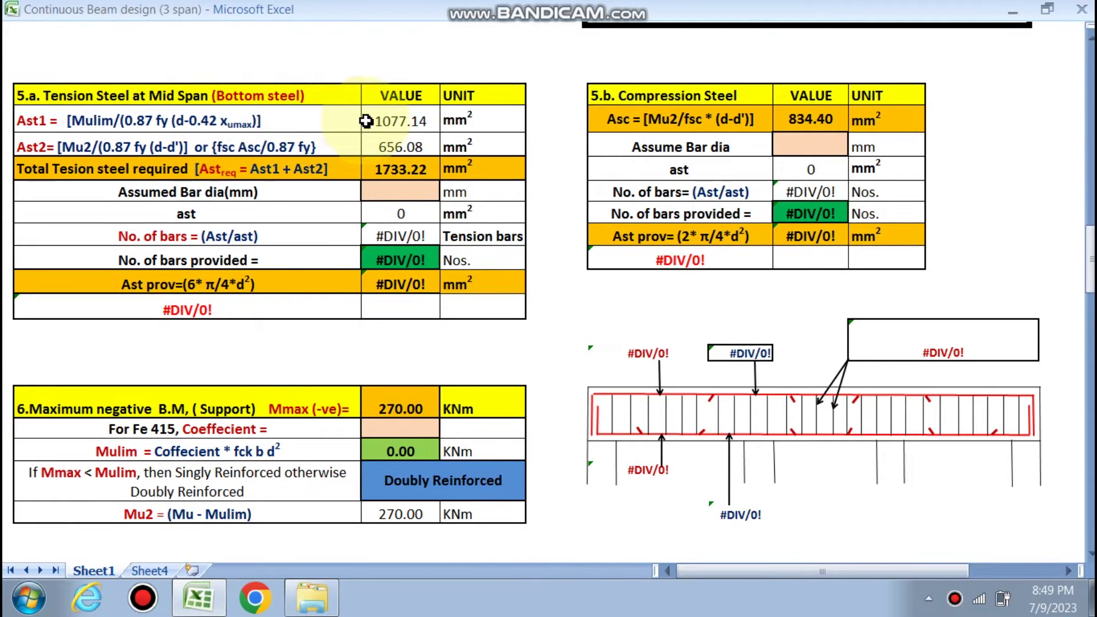
double_click(394, 122)
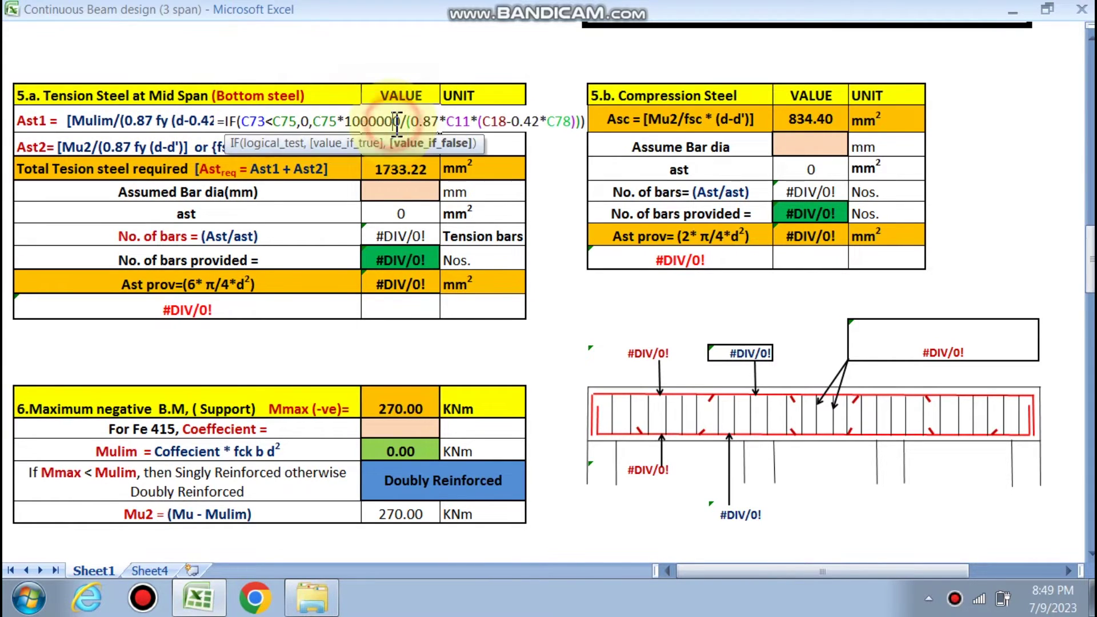
key(Escape)
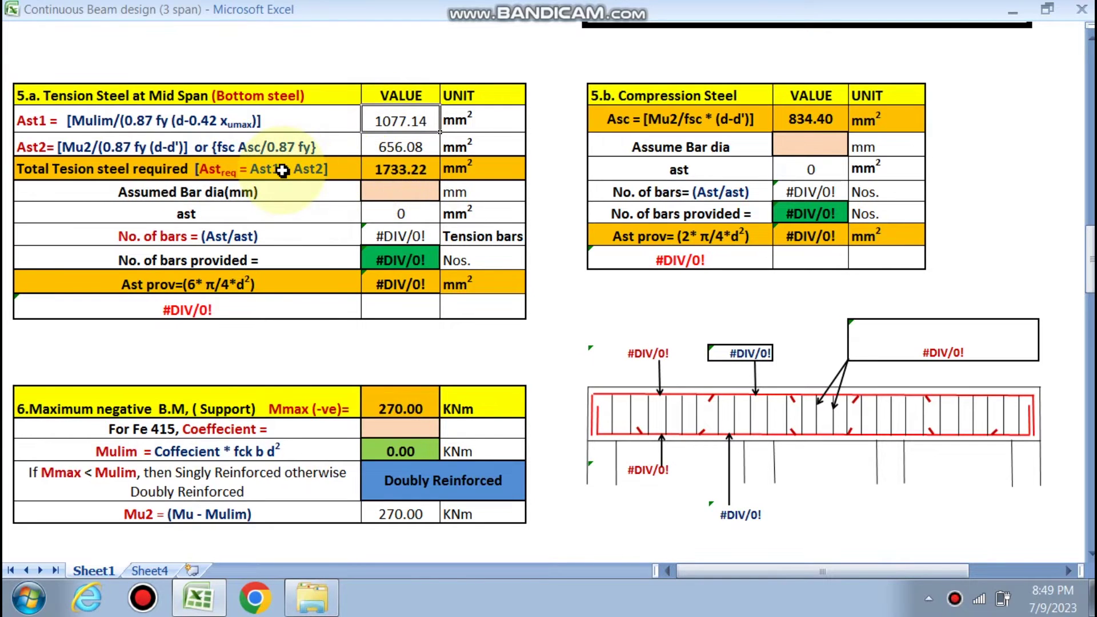
Choose 20 mm as the assumed bar diameter for the mid-span tension steel.
click(420, 192)
click(445, 192)
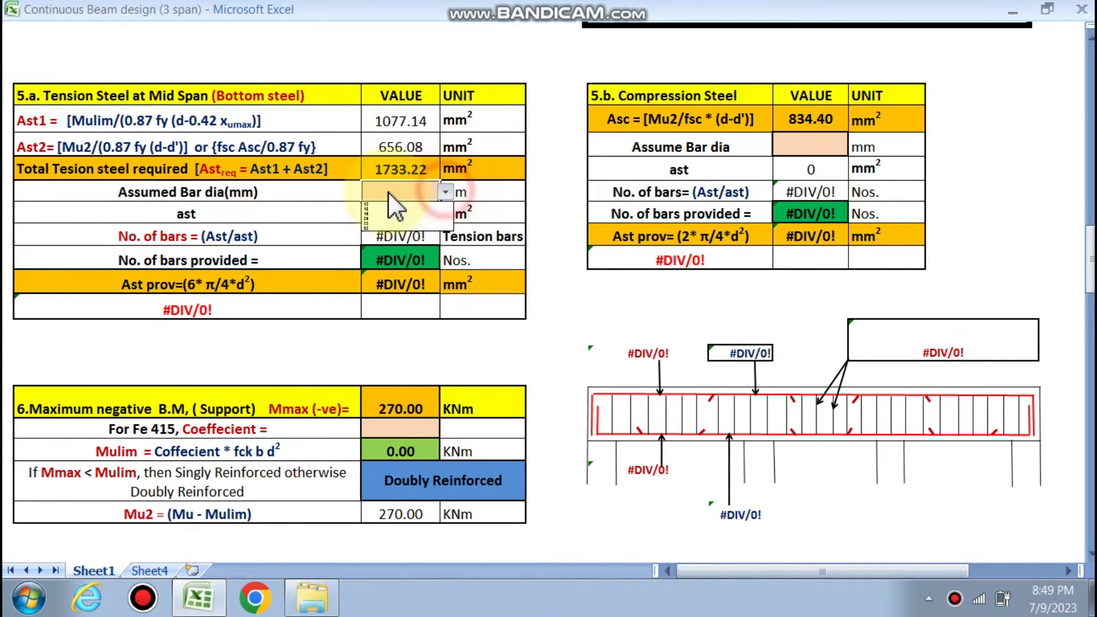
click(403, 216)
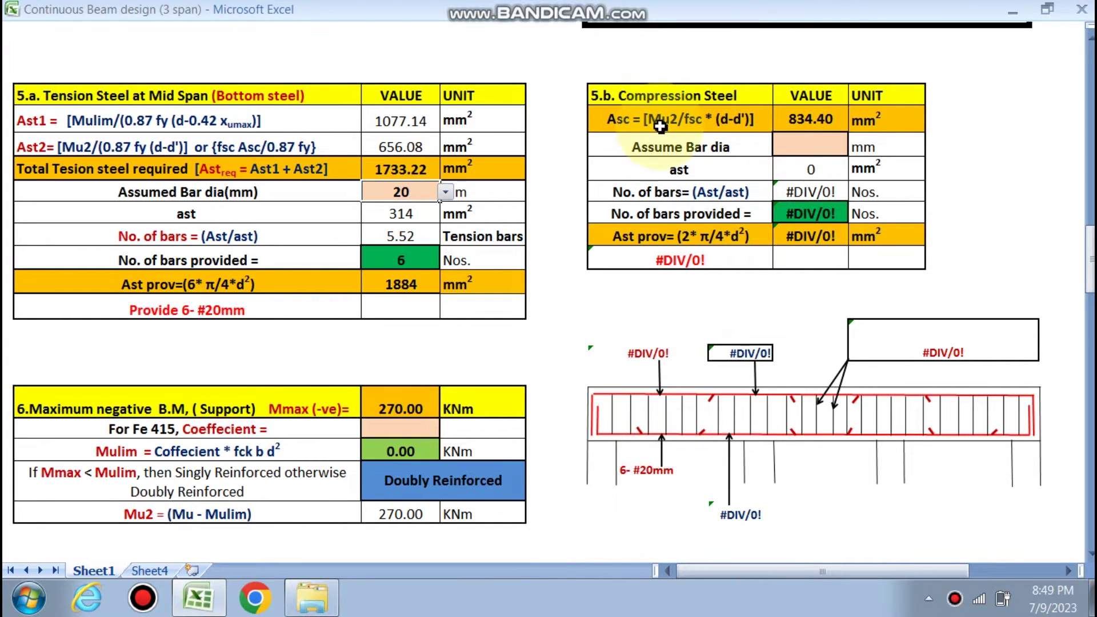
Check the inputs behind the mid-span Asc formula and choose 20 mm as the compression steel bar diameter.
scroll(659, 187, up, 6)
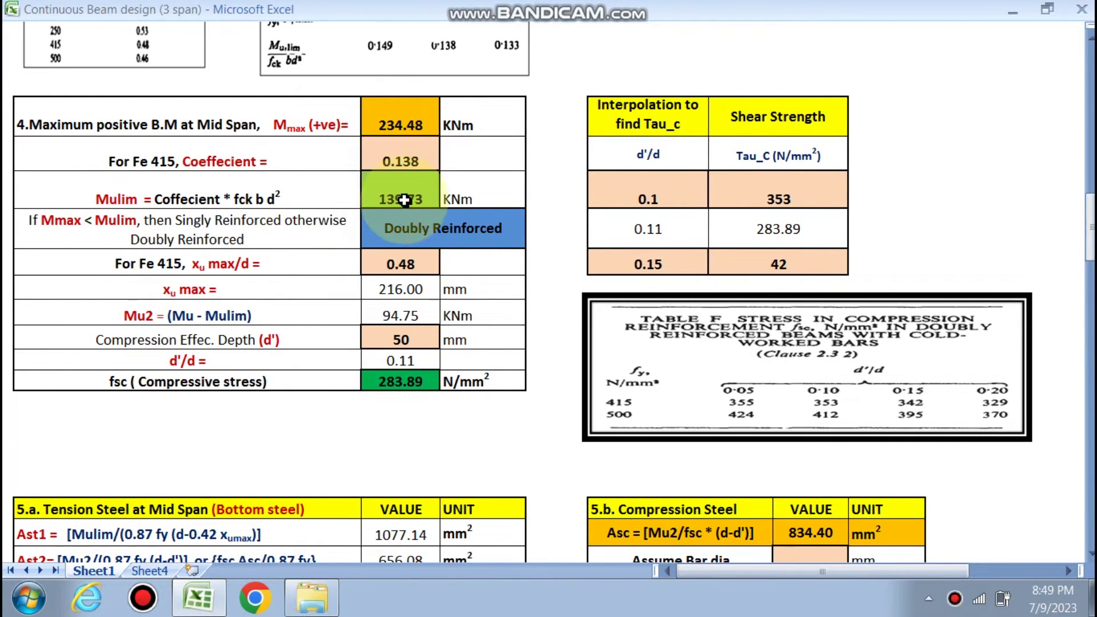
scroll(658, 448, down, 3)
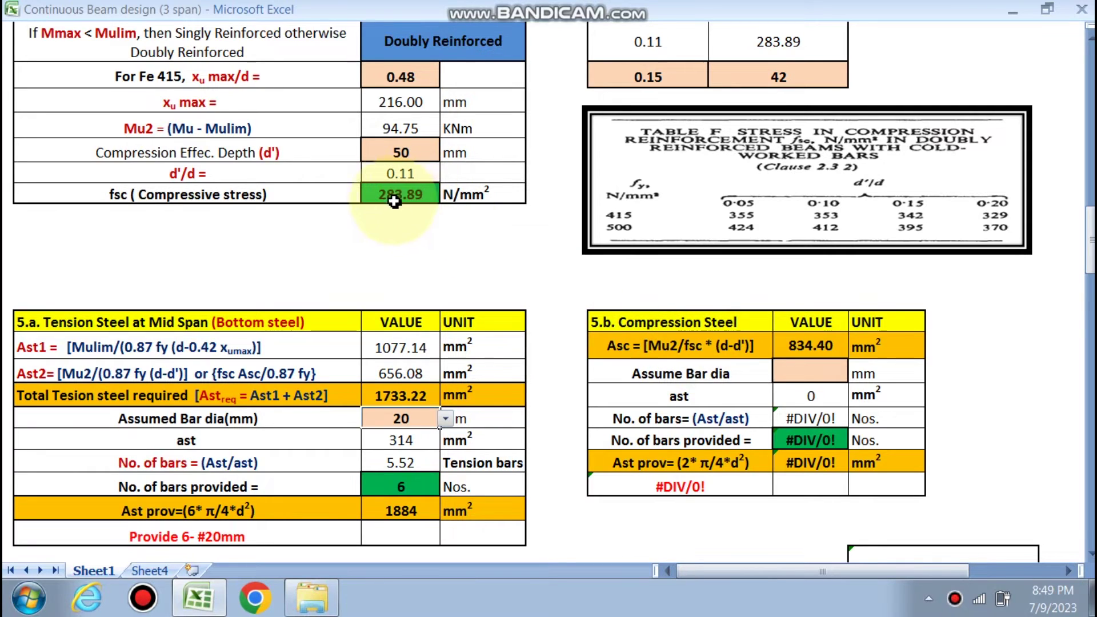
scroll(515, 291, up, 15)
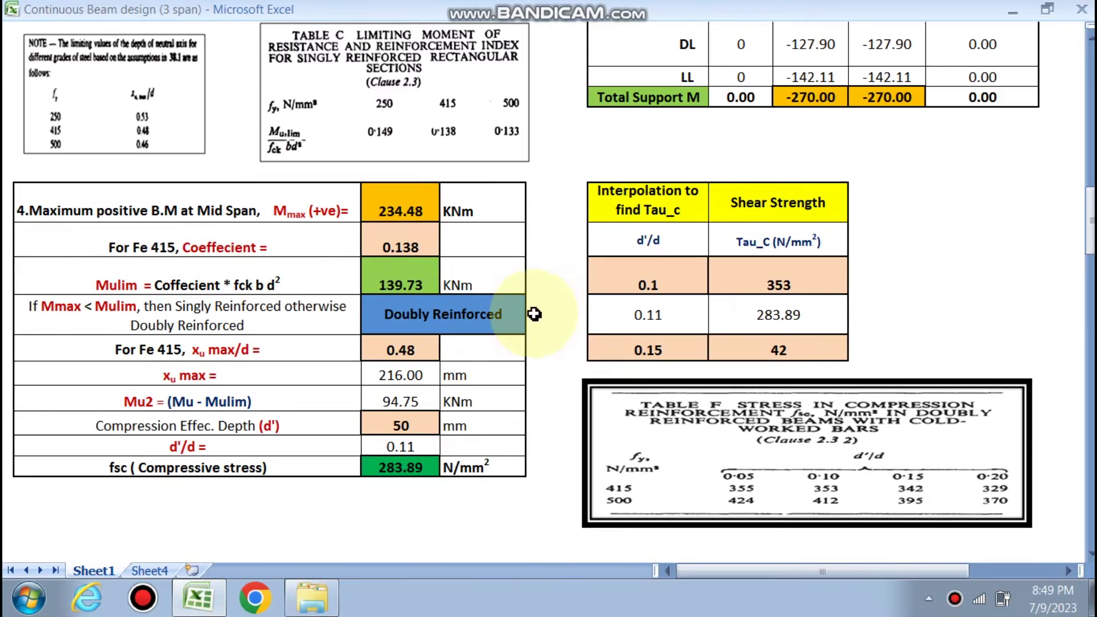
scroll(402, 332, up, 5)
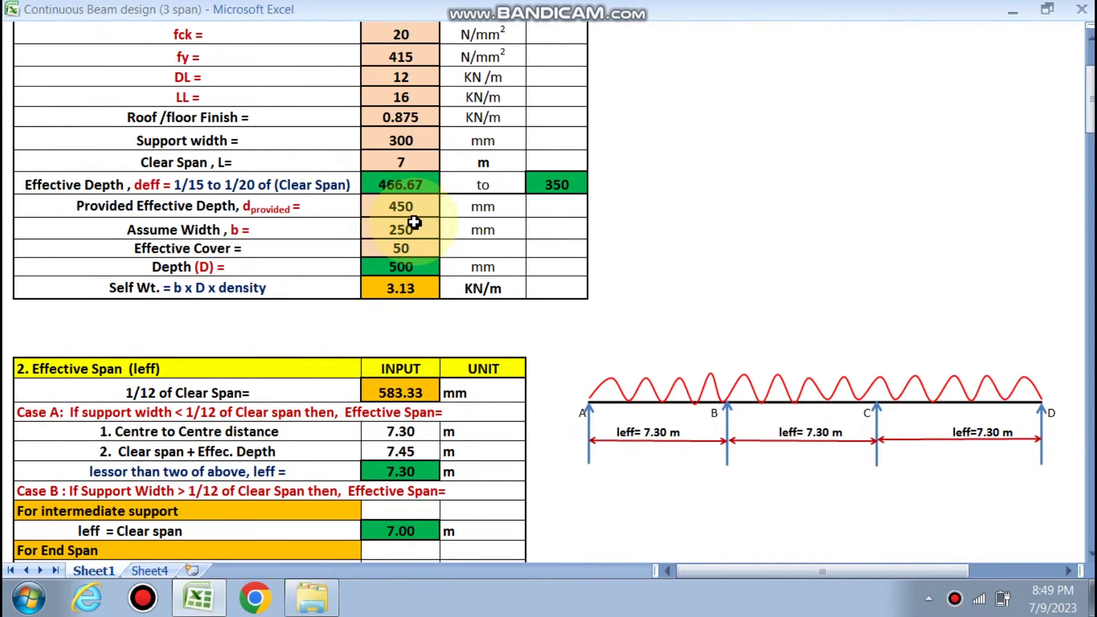
scroll(423, 263, down, 20)
scroll(445, 309, down, 1)
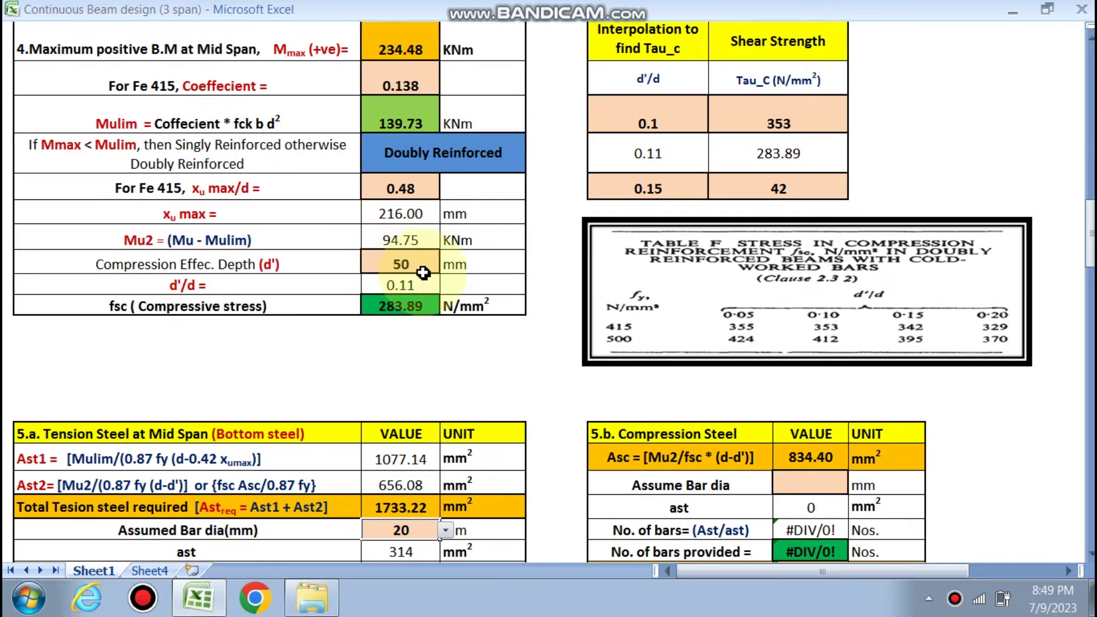
scroll(418, 270, down, 3)
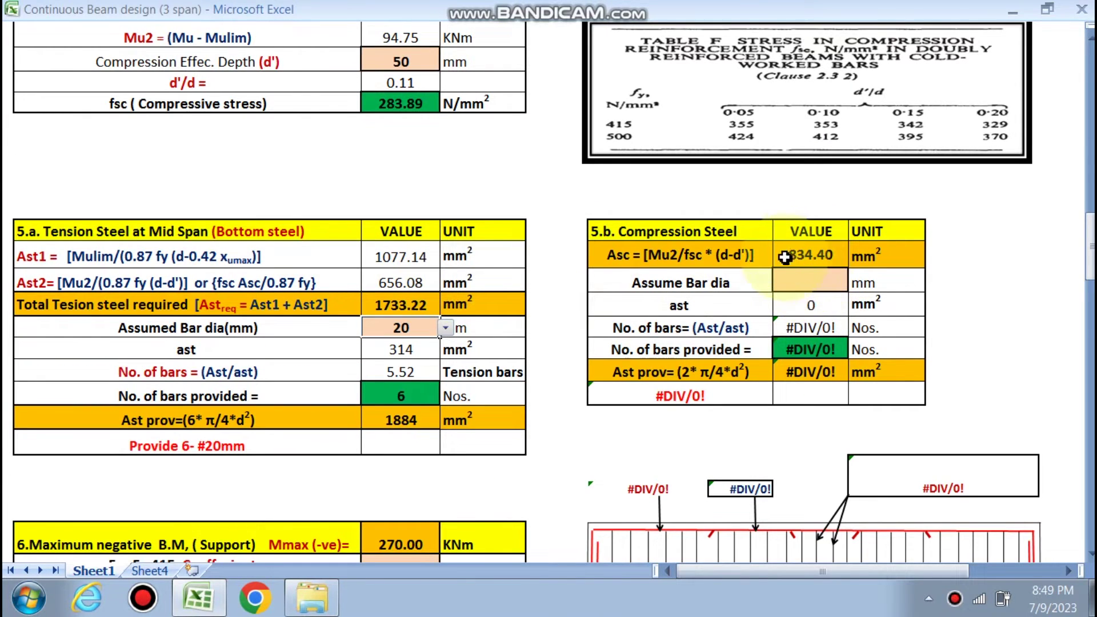
click(811, 285)
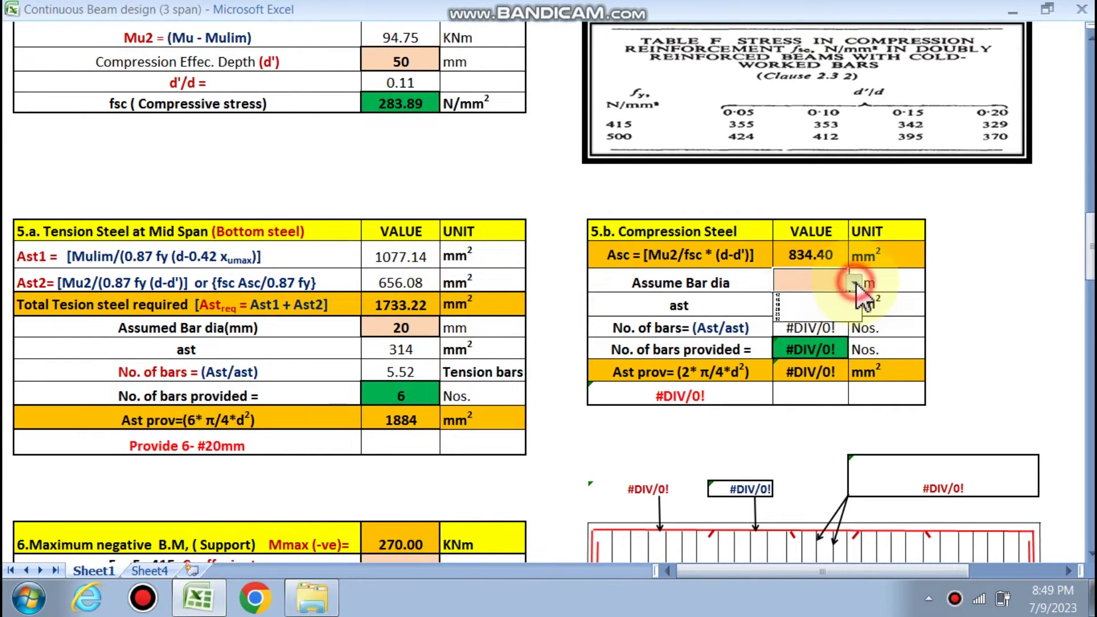
click(794, 310)
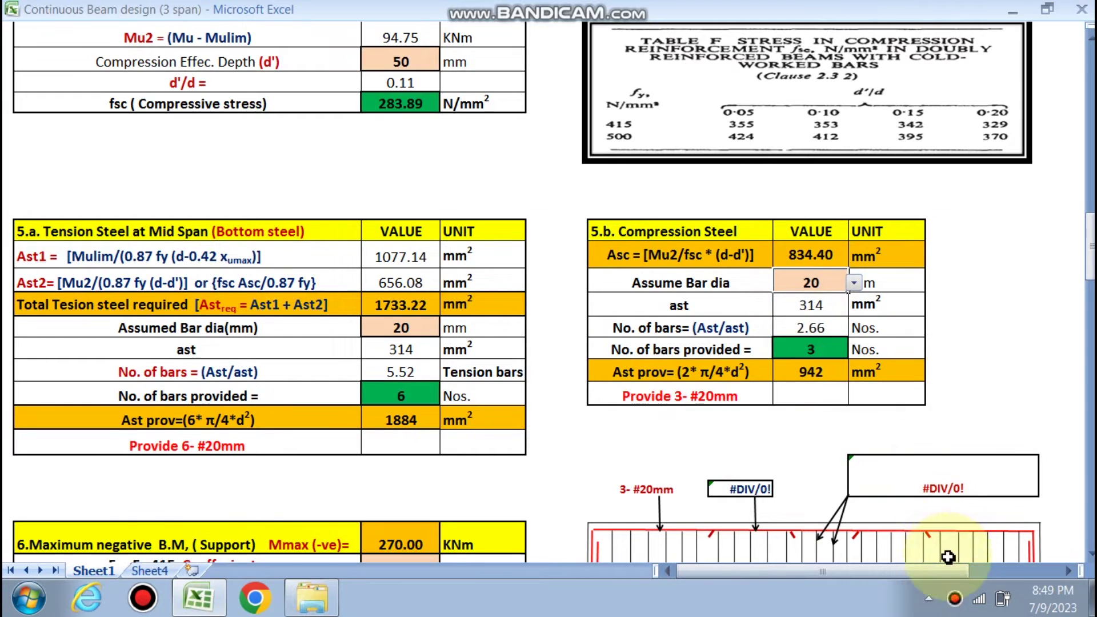
Examine the beam reinforcement sketch and compare the maximum negative moment section with the support bending moment table.
scroll(811, 288, down, 1)
scroll(789, 283, down, 2)
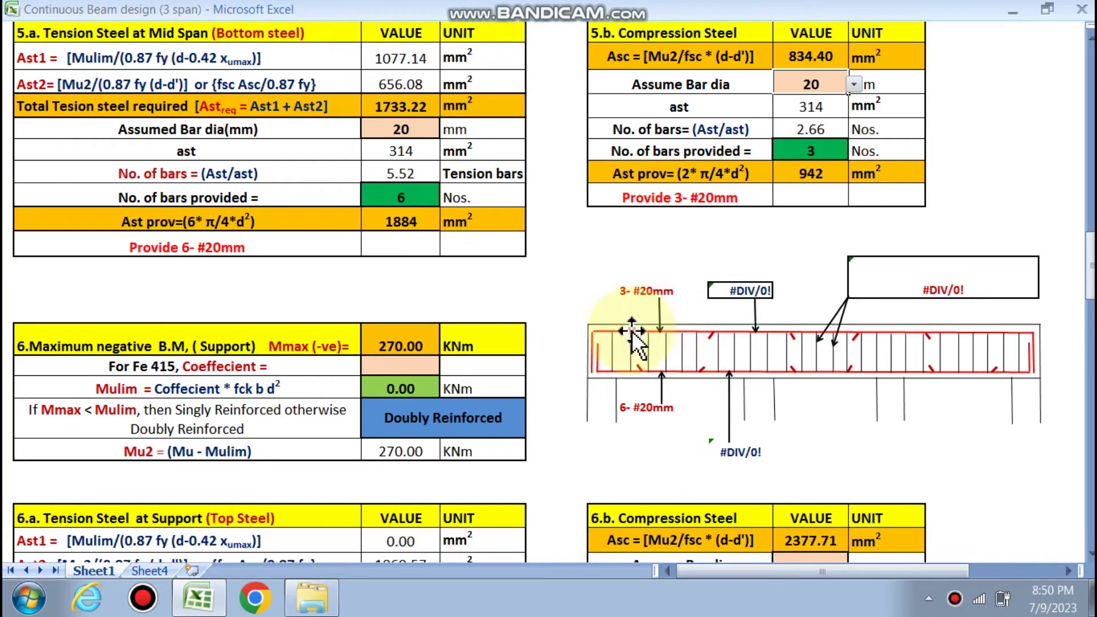
scroll(632, 331, down, 4)
scroll(234, 292, up, 2)
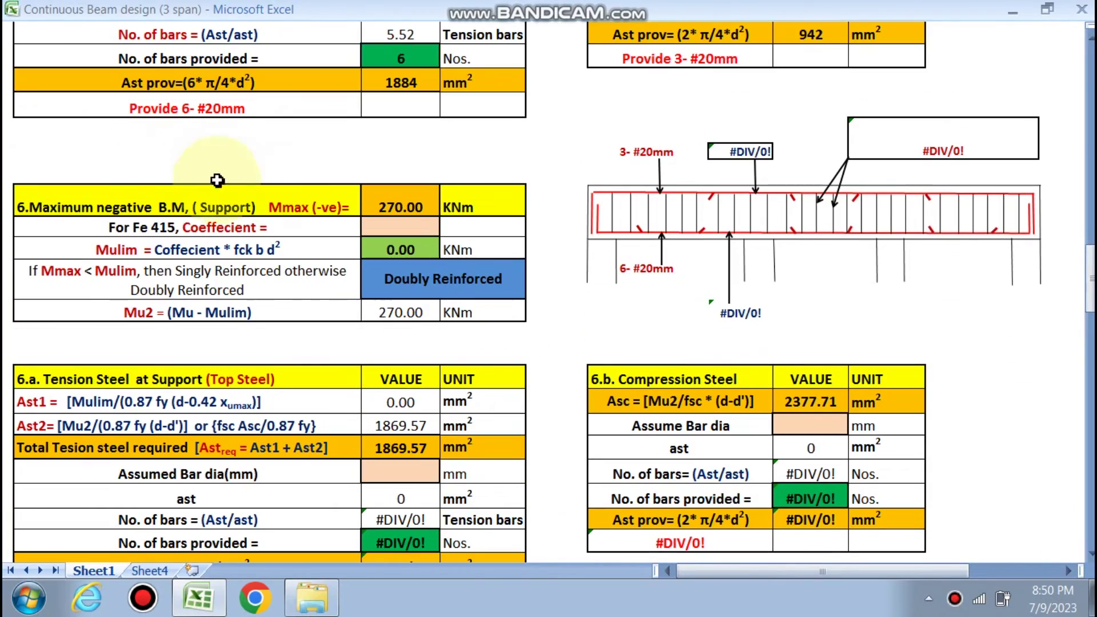
scroll(393, 216, up, 12)
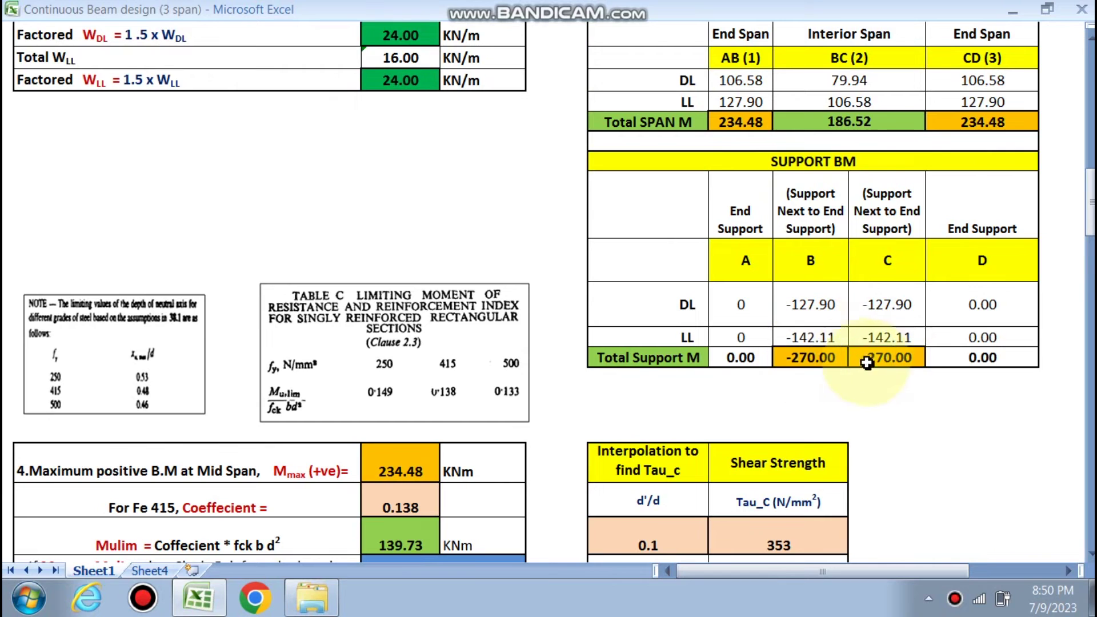
scroll(607, 498, down, 8)
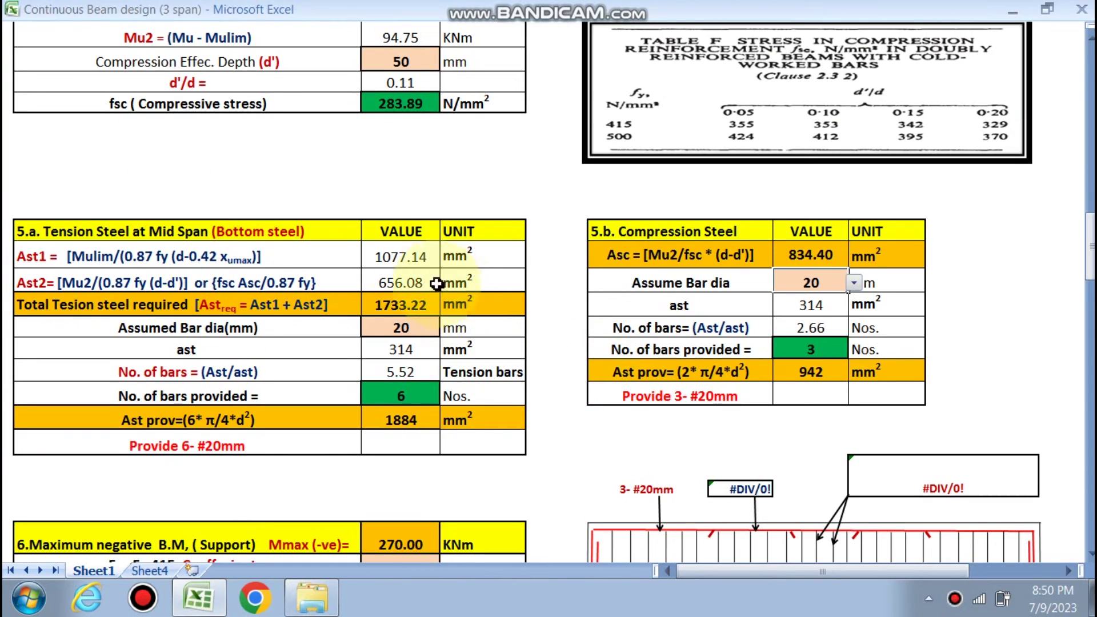
scroll(372, 297, down, 3)
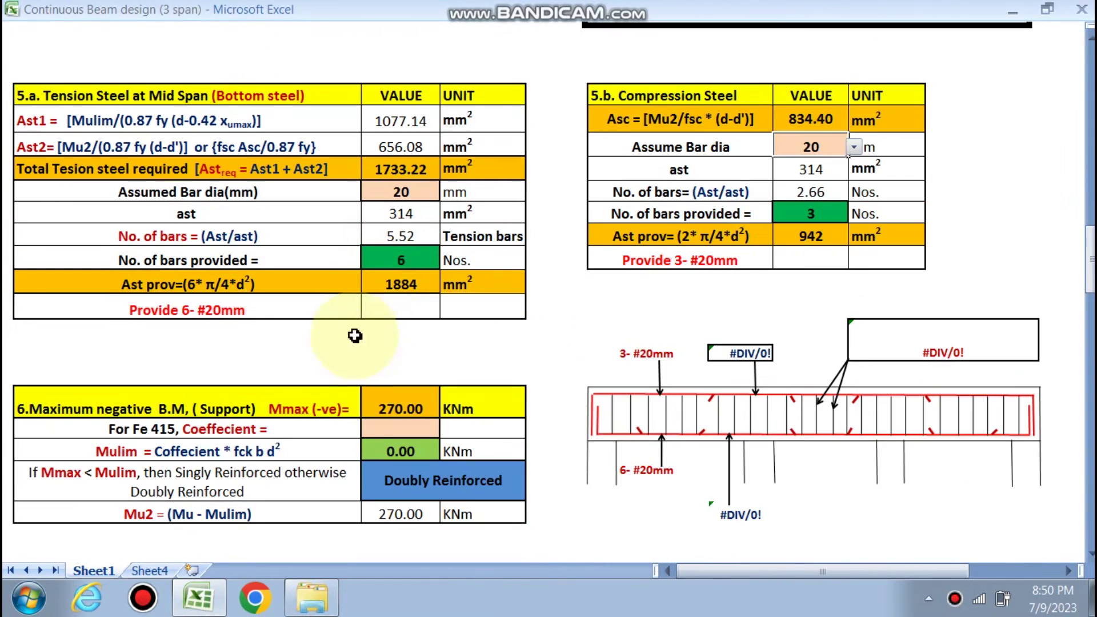
Choose 0.138 as the Fe 415 coefficient for the maximum negative support moment.
click(416, 365)
click(445, 367)
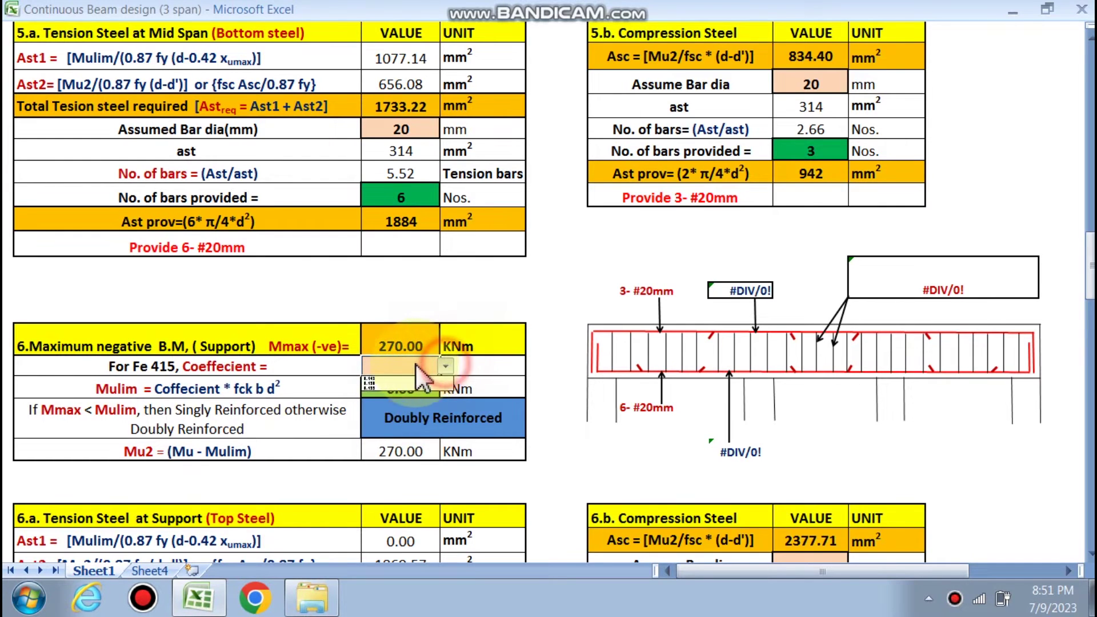
click(383, 381)
Choose 20 mm as the assumed bar diameter for the top tension steel at the support.
scroll(430, 441, down, 2)
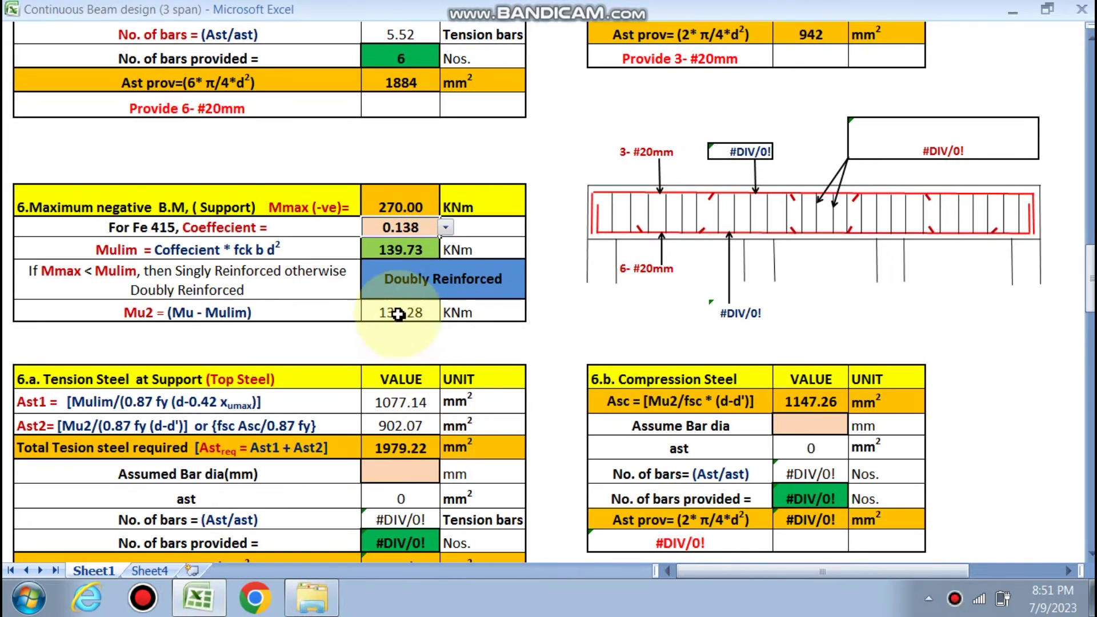
scroll(413, 360, down, 1)
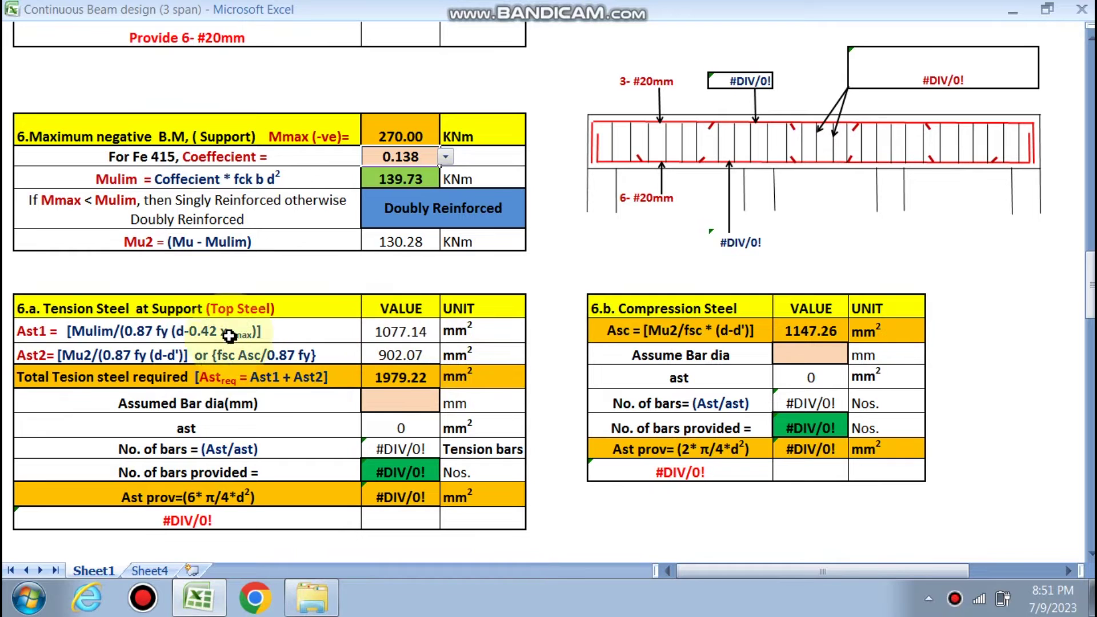
scroll(330, 334, down, 2)
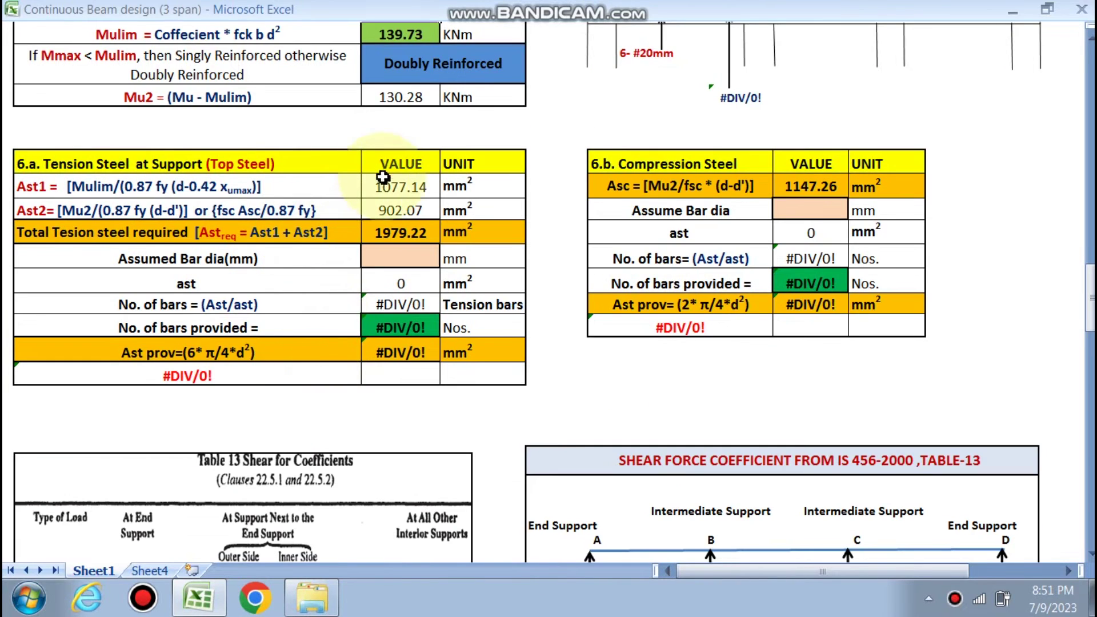
click(403, 259)
click(446, 259)
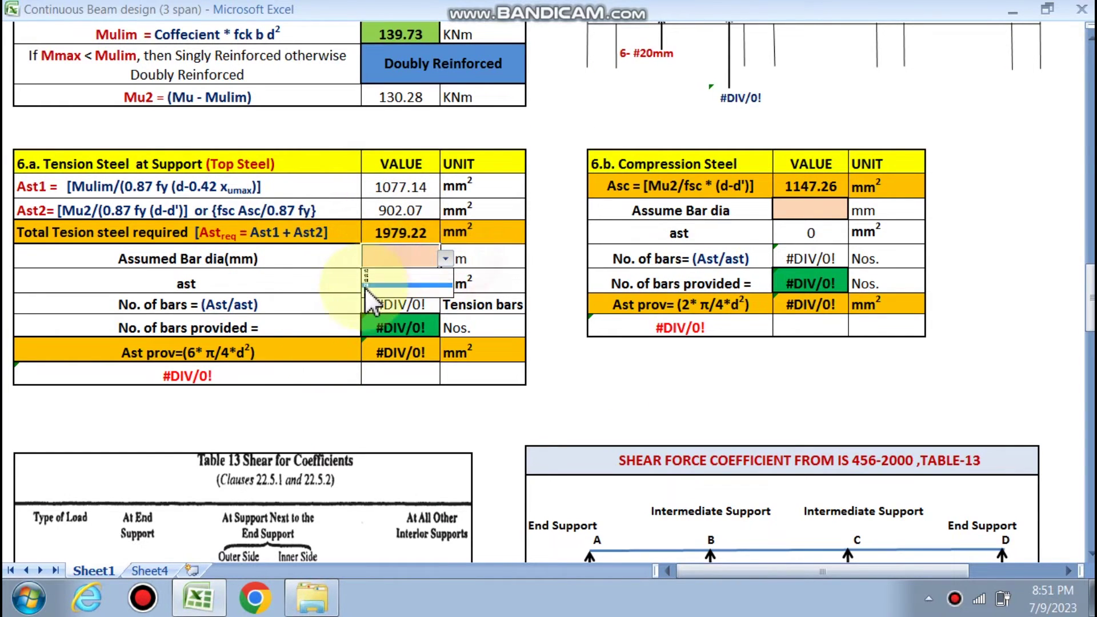
click(373, 285)
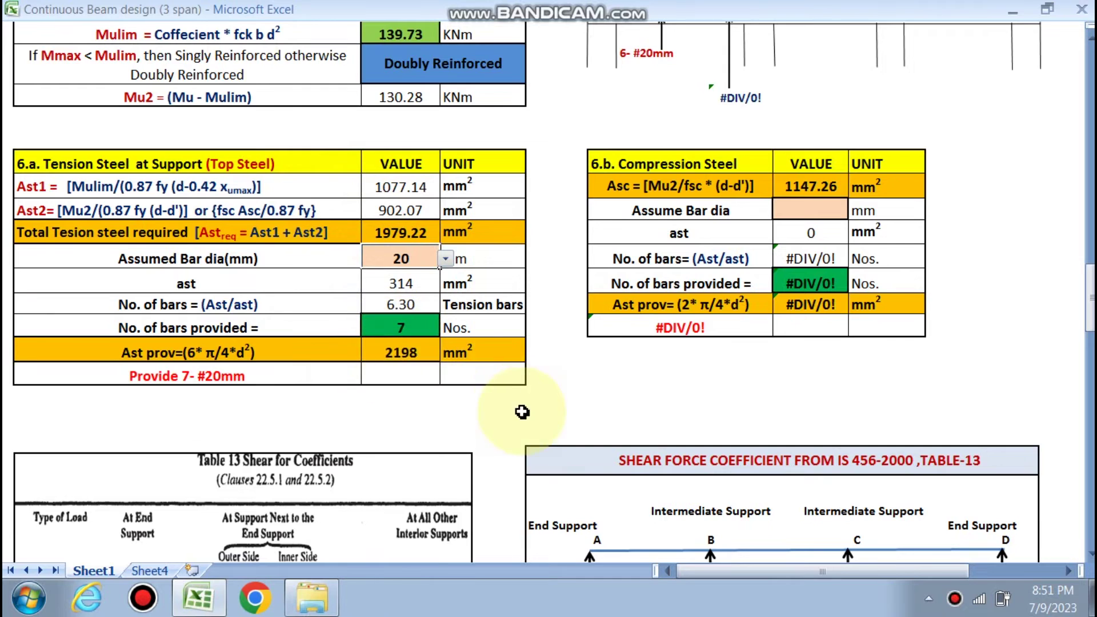
Choose 20 mm as the assumed bar diameter for the compression steel at the support.
scroll(521, 411, up, 3)
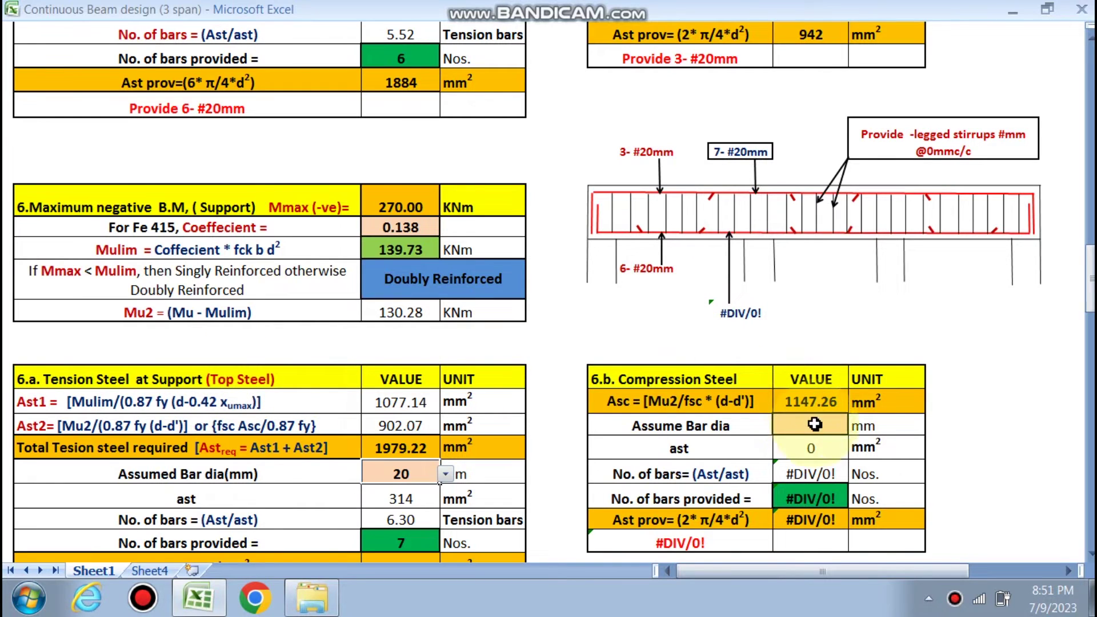
click(833, 428)
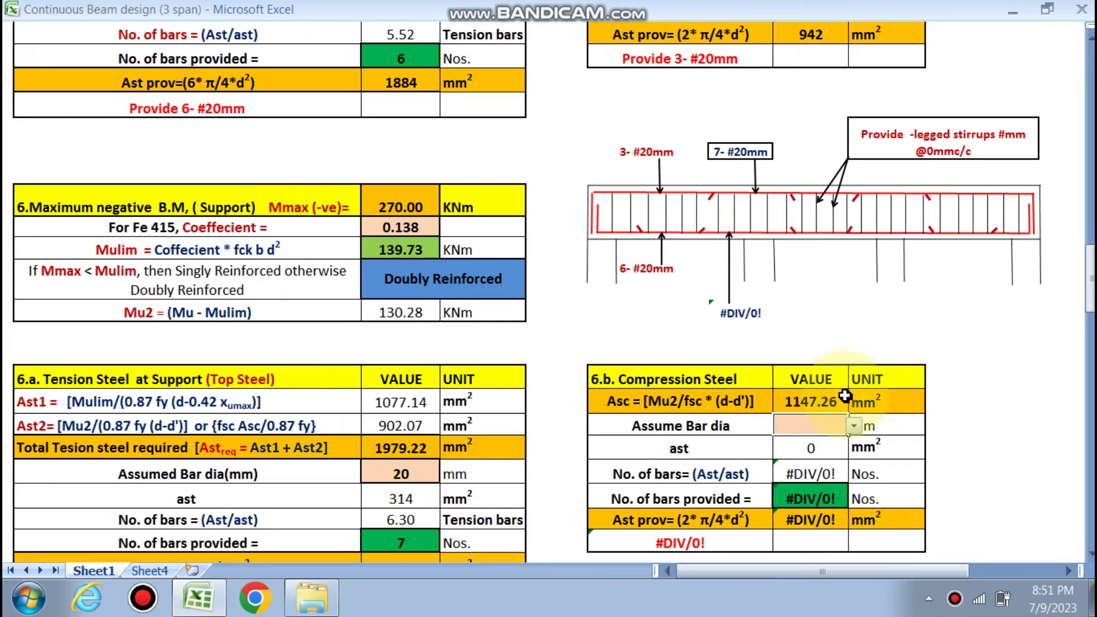
click(854, 426)
click(789, 458)
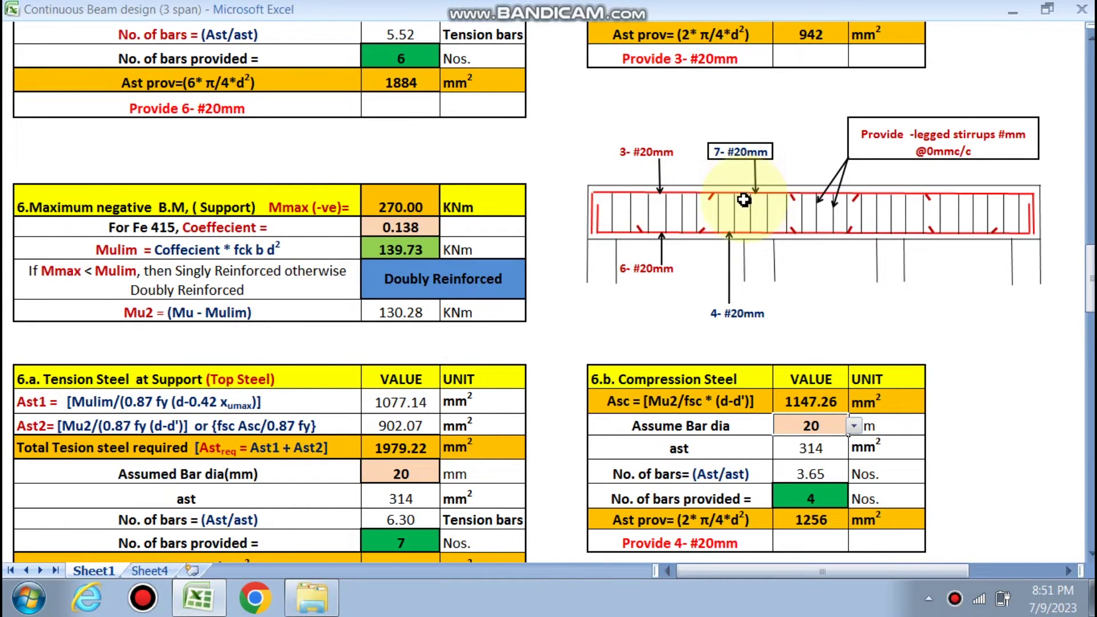
Review the IS 456 shear force coefficients and inspect the dead load shear formula at end support A.
scroll(606, 143, down, 3)
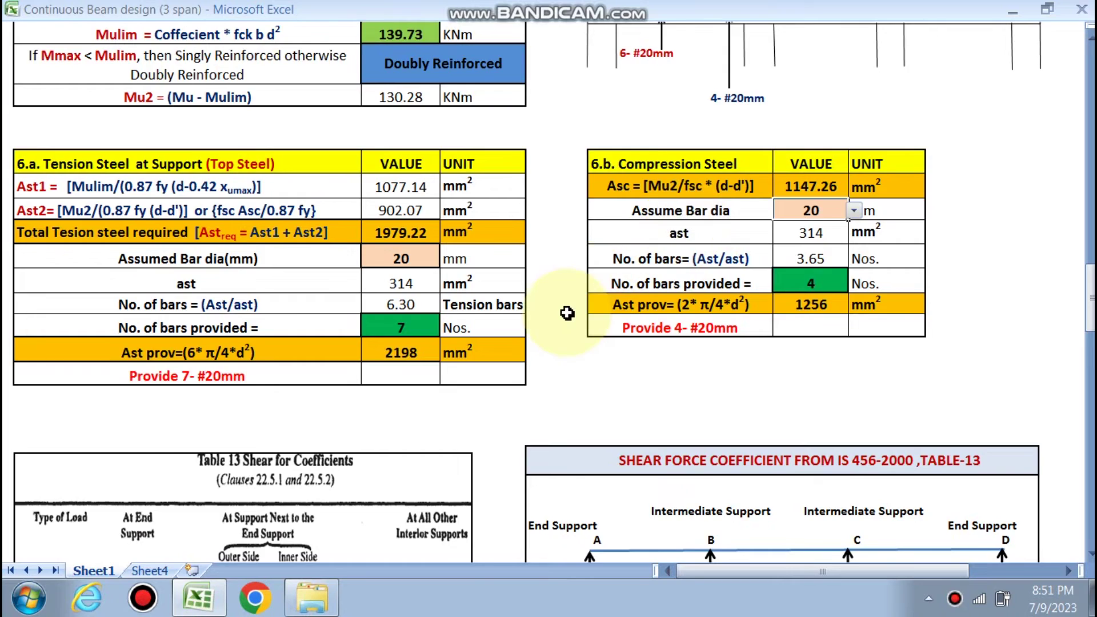
scroll(562, 317, down, 1)
scroll(563, 317, down, 3)
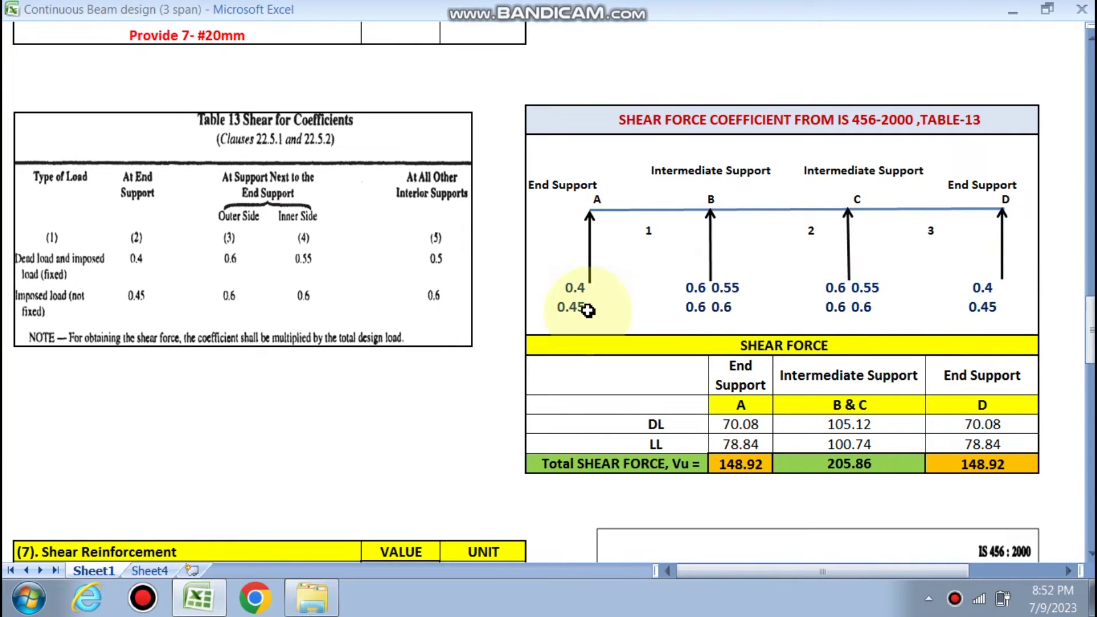
double_click(745, 433)
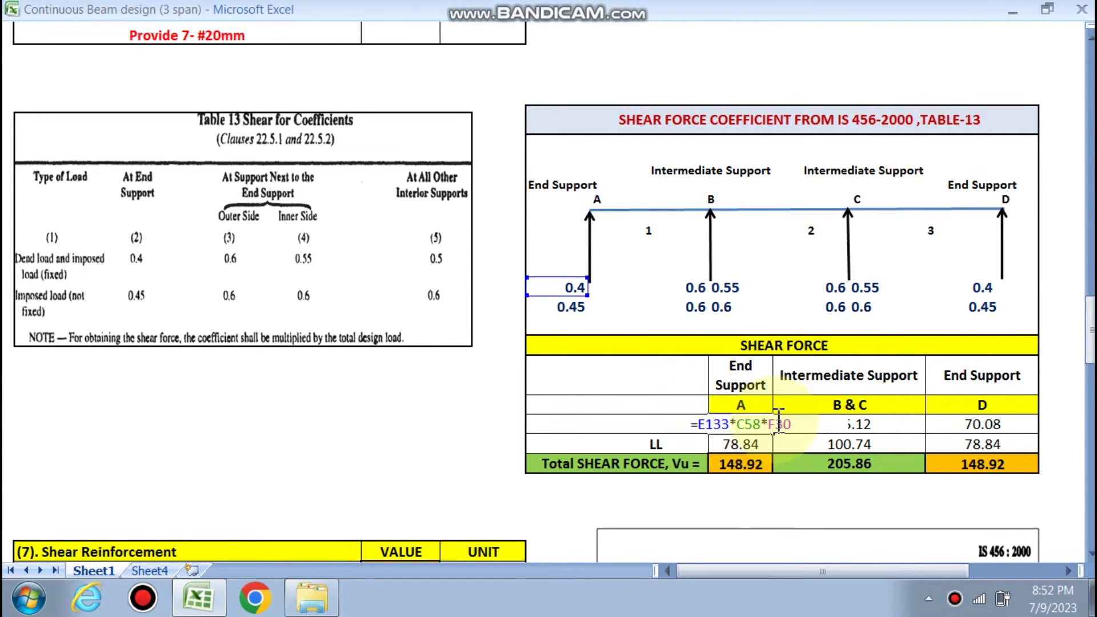
click(741, 499)
Compare the total shear forces with the shear reinforcement section and examine its Tau_v, pt and Tau_c rows.
scroll(808, 417, down, 1)
scroll(800, 372, down, 1)
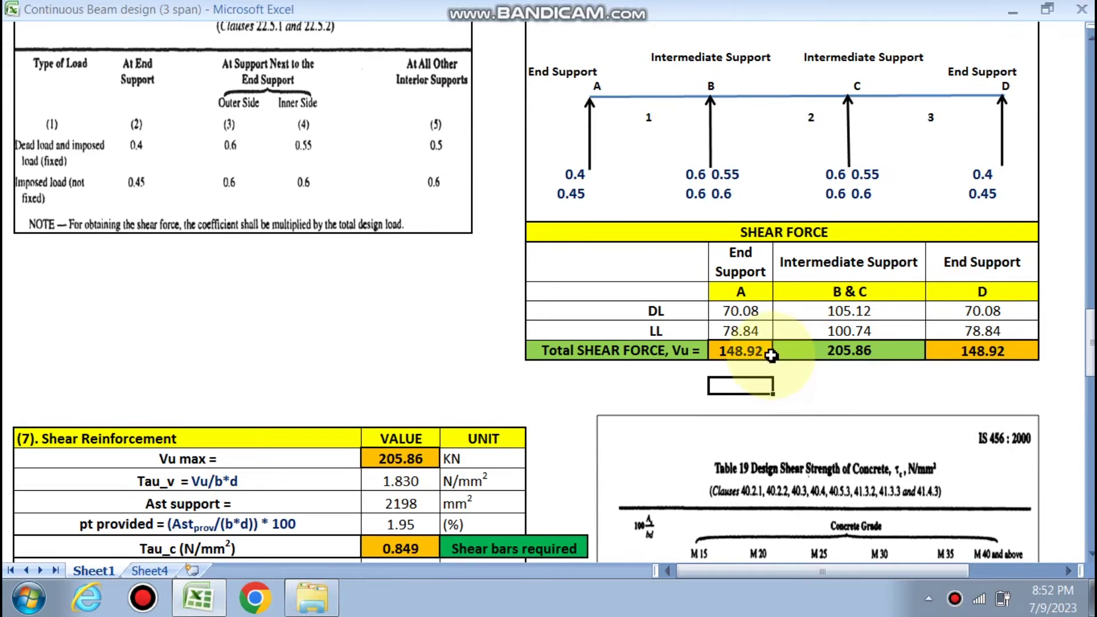
scroll(428, 392, down, 1)
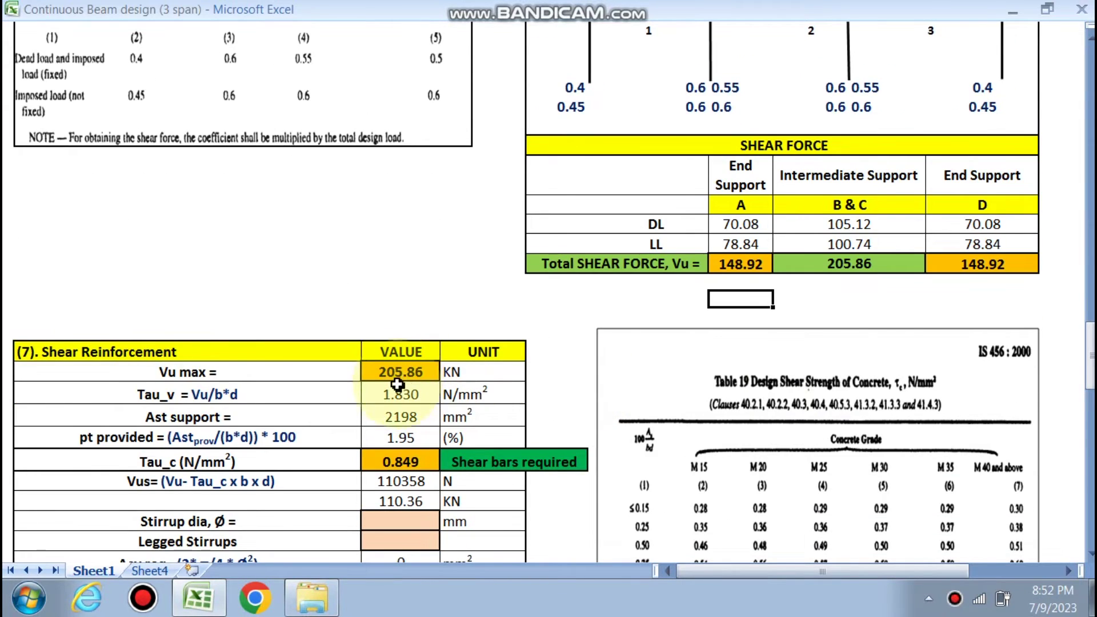
scroll(414, 386, down, 1)
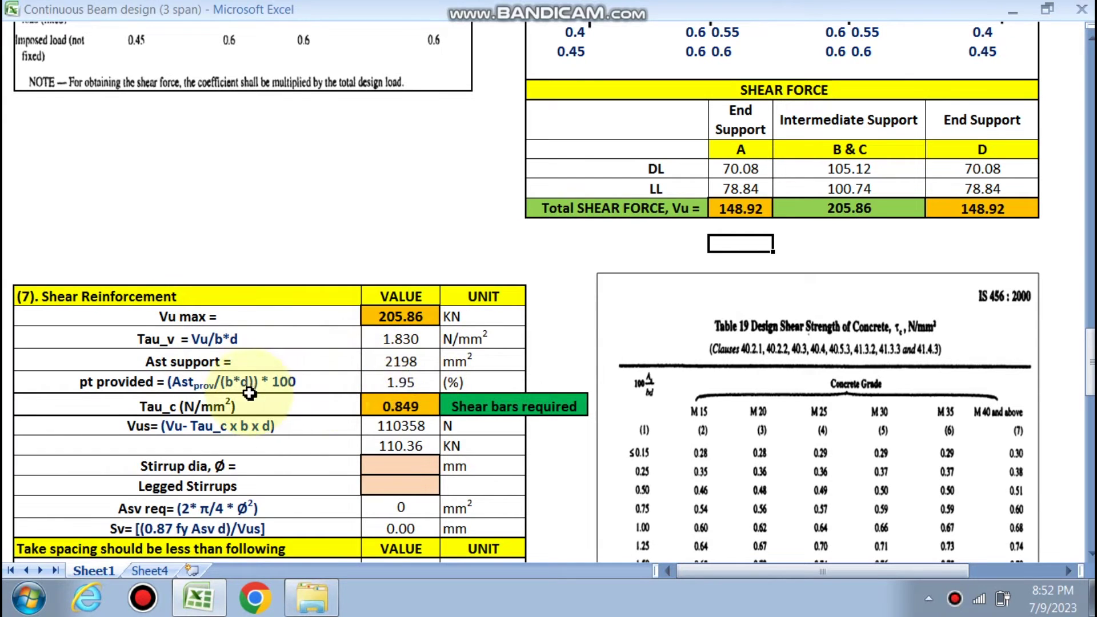
scroll(414, 387, down, 2)
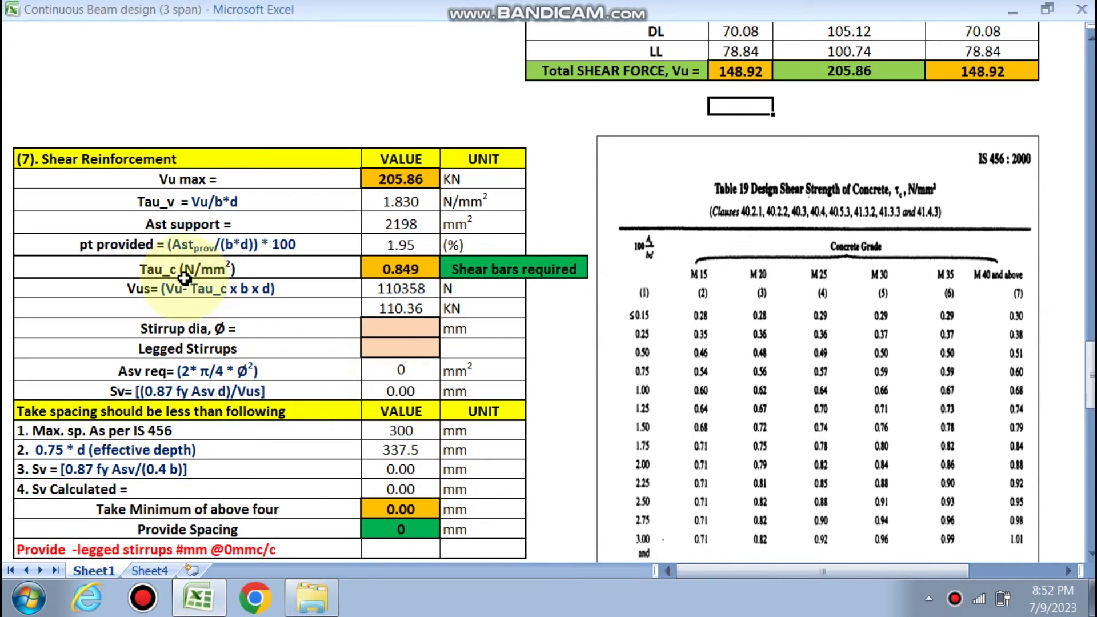
scroll(400, 276, down, 1)
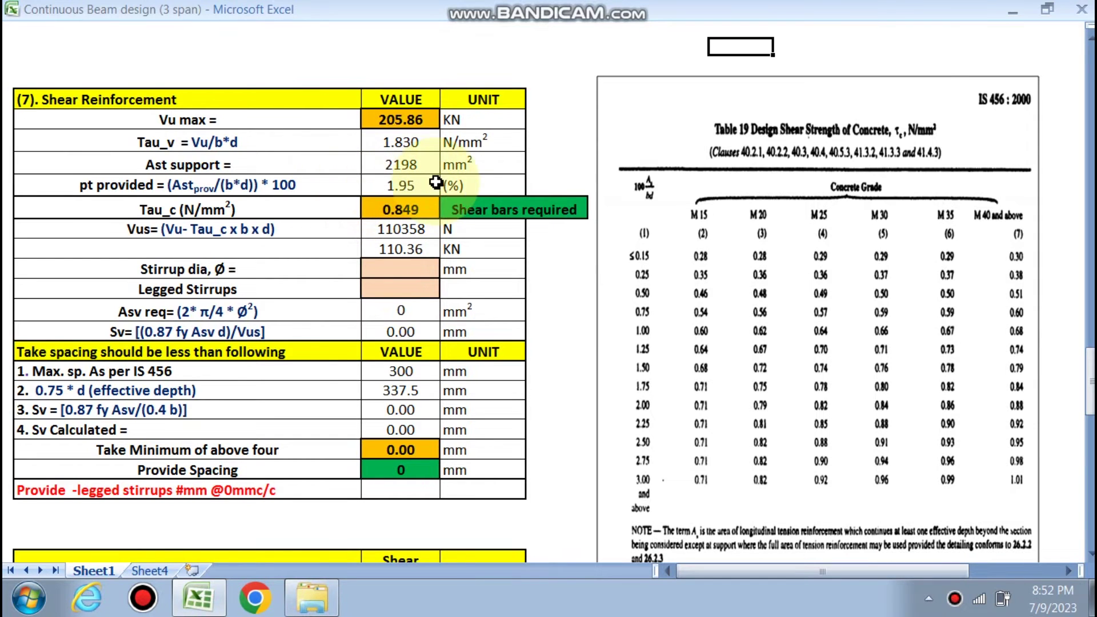
scroll(181, 213, down, 3)
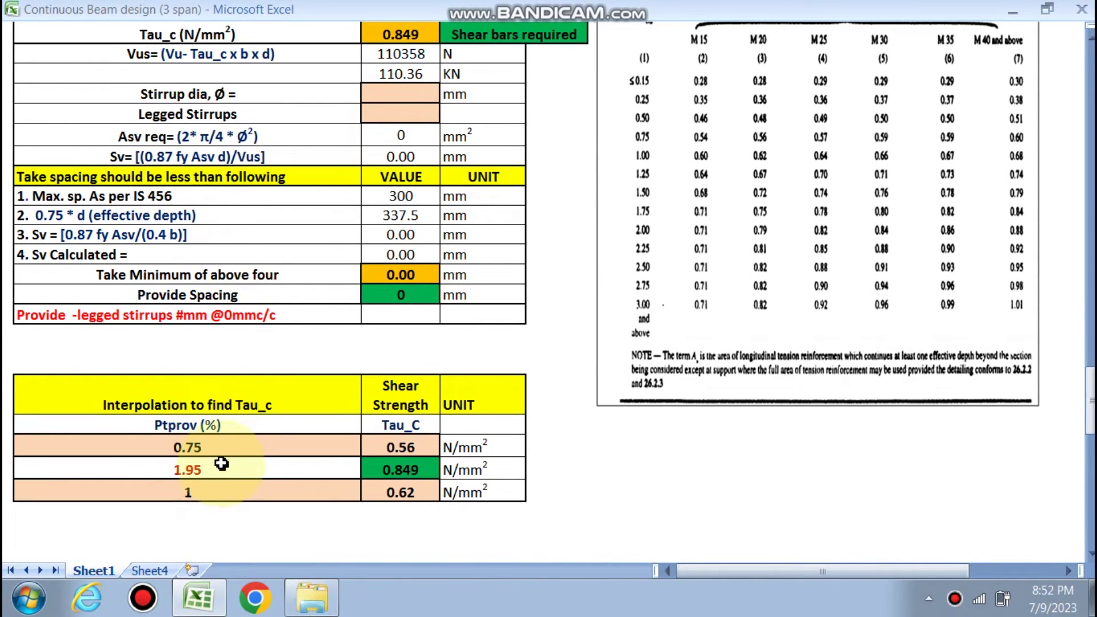
Set the two reference steel percentages in the Tau_c interpolation table to 1.5 and 1.75.
click(333, 440)
click(367, 447)
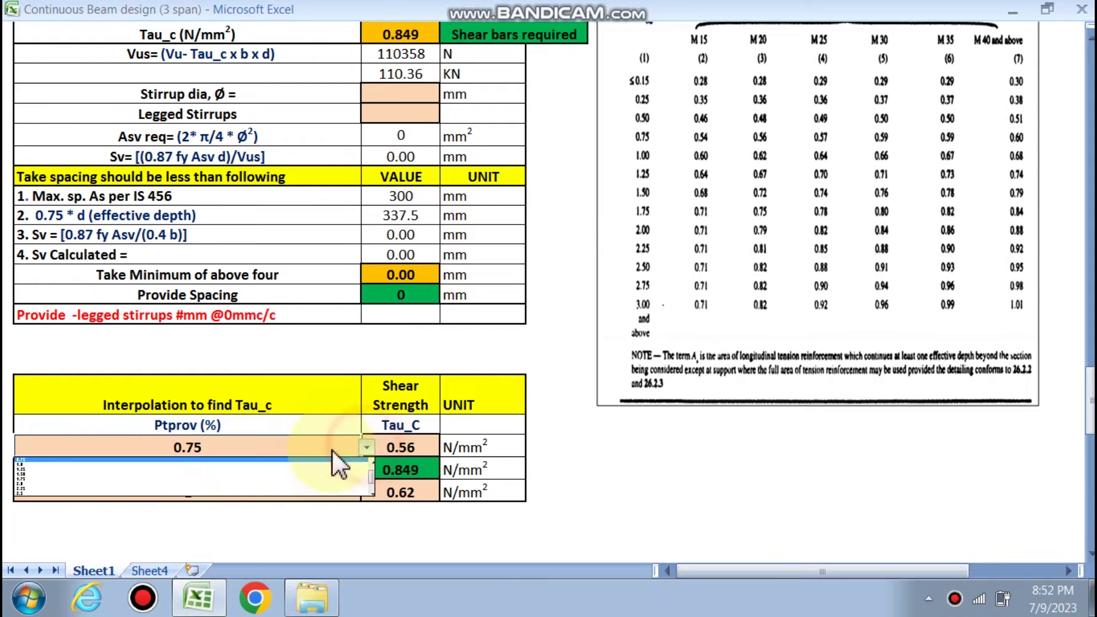
click(58, 474)
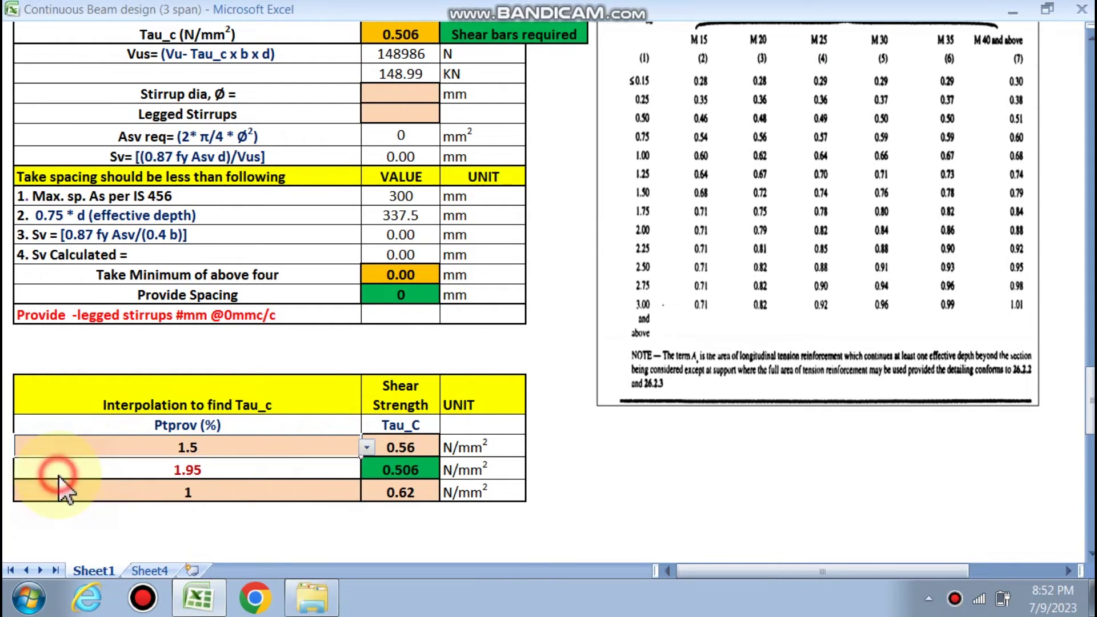
click(281, 492)
click(369, 494)
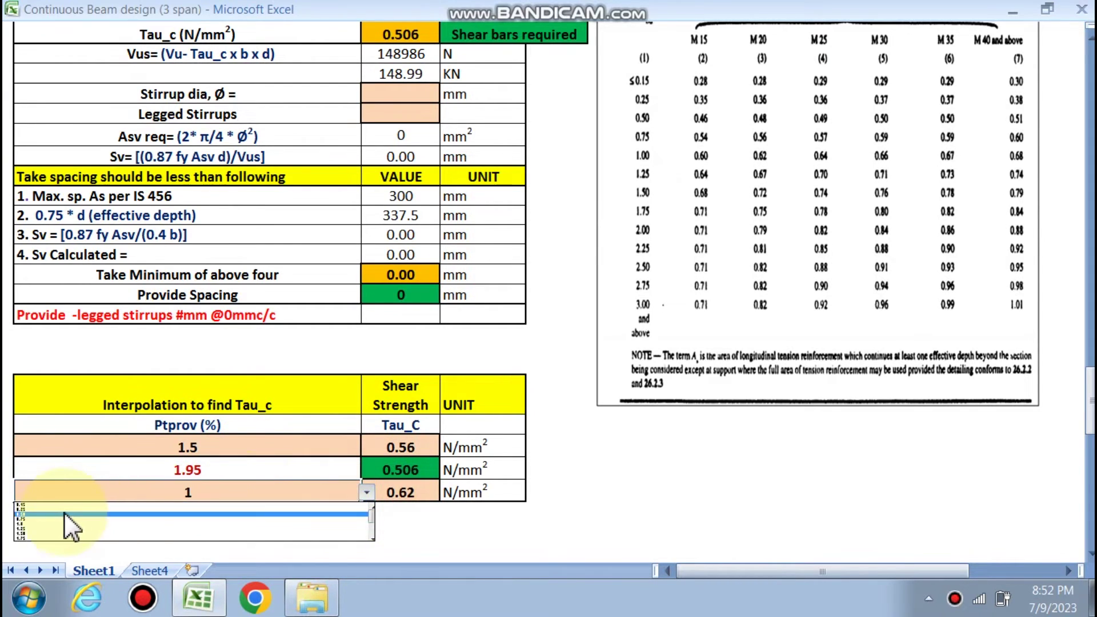
drag(372, 514, 369, 534)
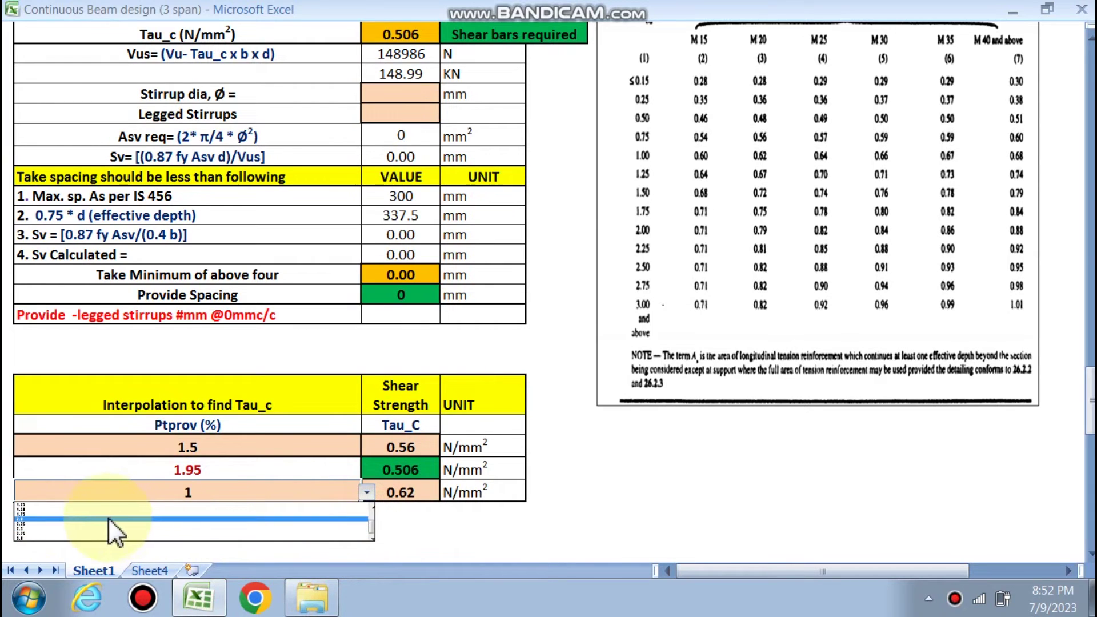
click(44, 517)
click(400, 544)
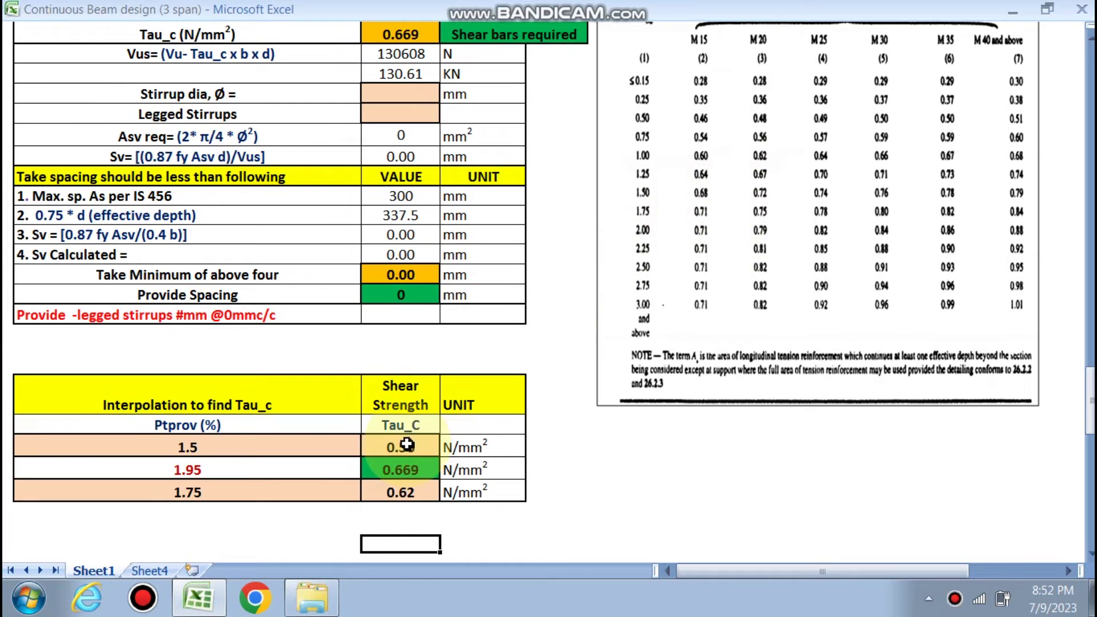
Enter the M20 shear strengths from Table 19, 0.72 for 1.5 % and 0.75 for 1.75 %, in the Tau_c interpolation table.
click(406, 444)
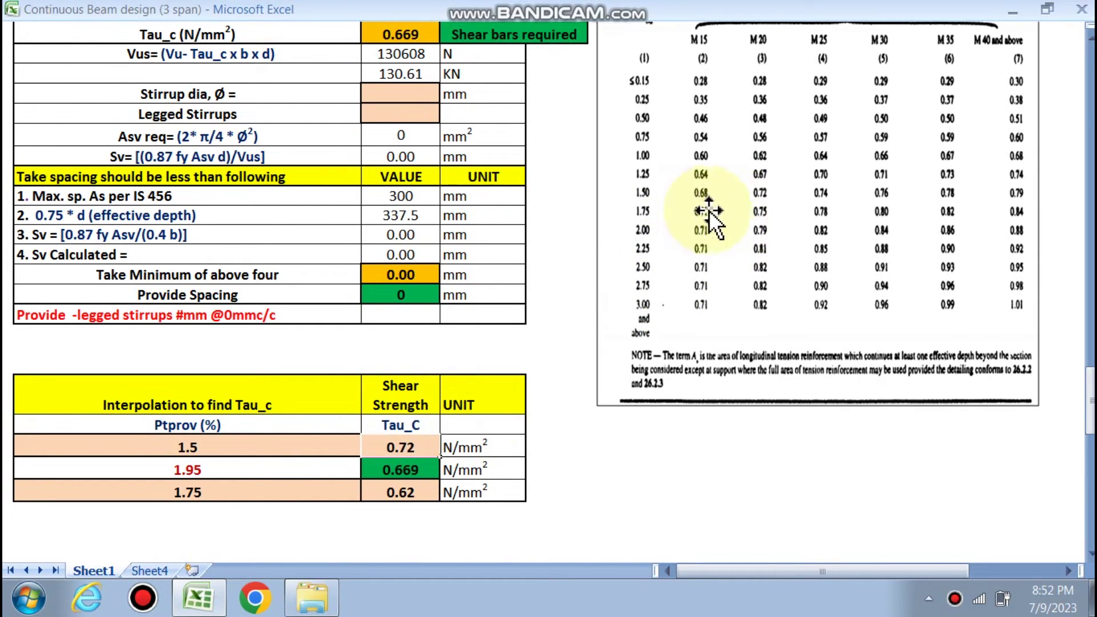
click(401, 498)
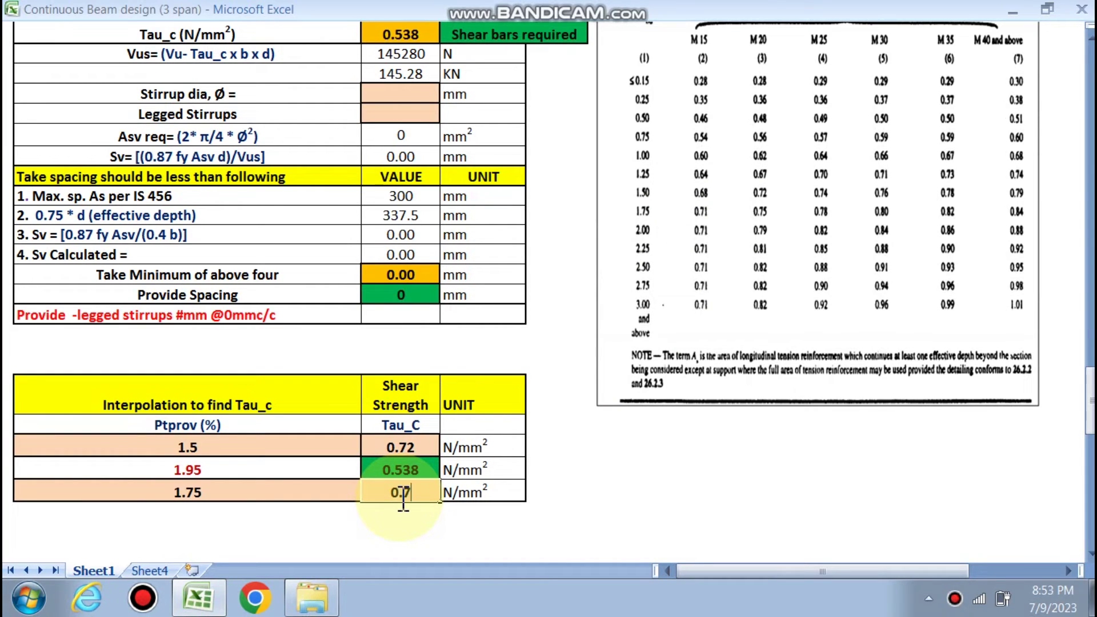
text(0.75)
click(674, 465)
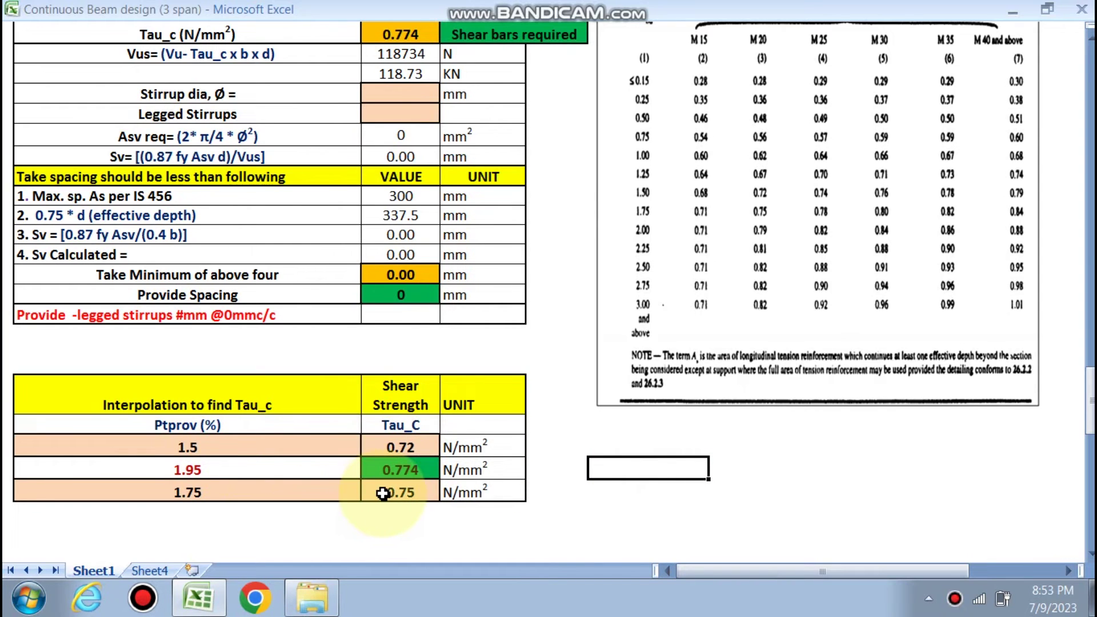
scroll(388, 493, up, 3)
scroll(388, 486, down, 3)
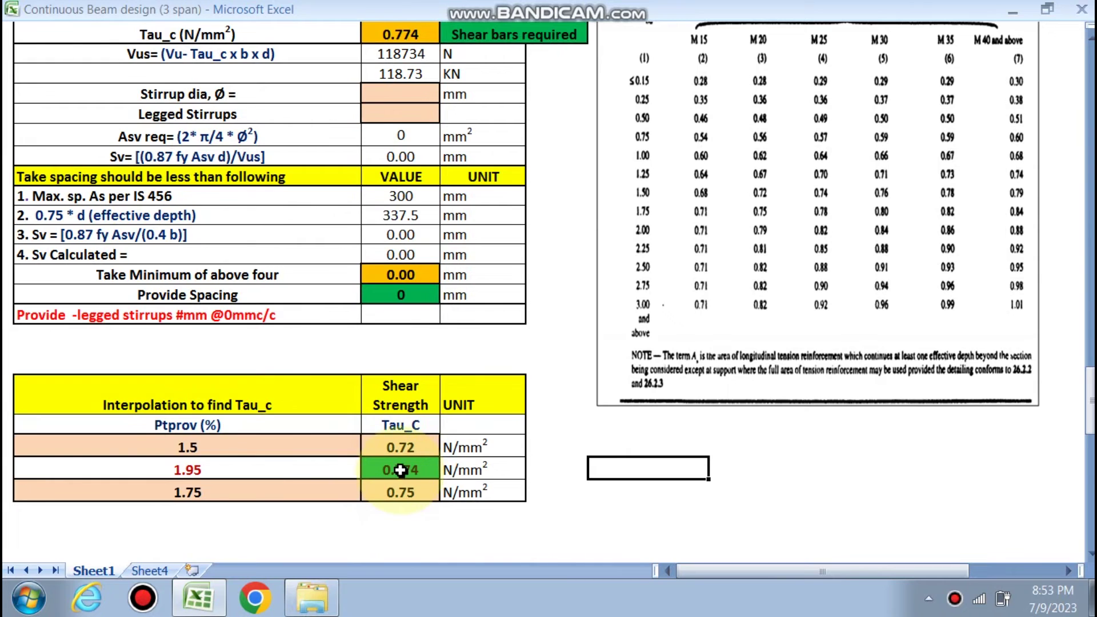
Set the shear reinforcement to 8 mm diameter stirrups with 2 legs.
scroll(401, 470, up, 3)
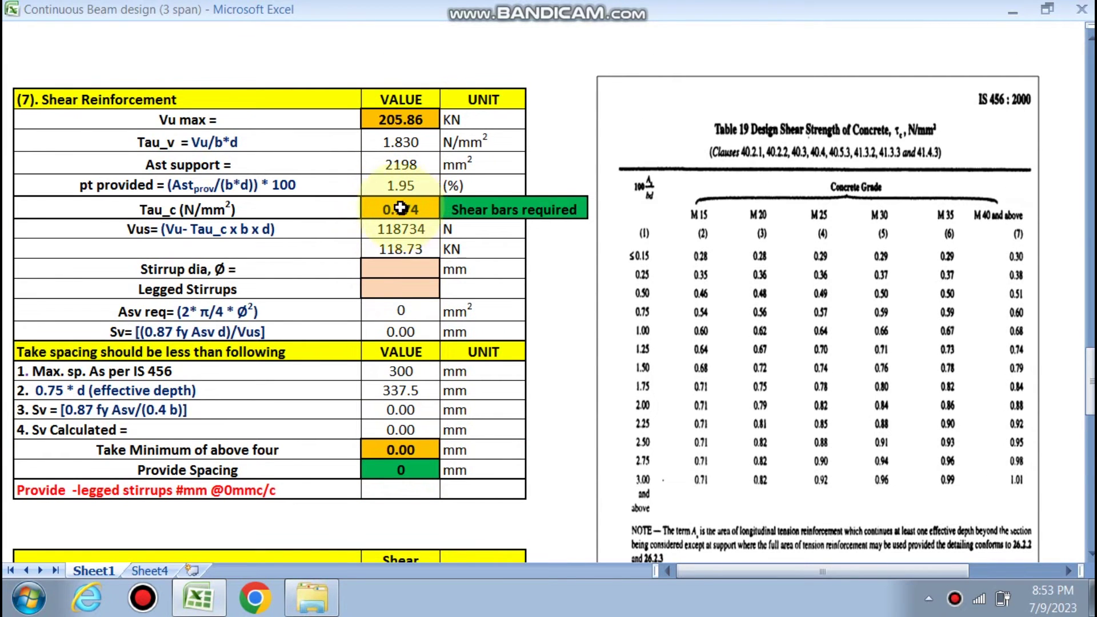
click(445, 269)
click(378, 286)
click(379, 289)
click(446, 290)
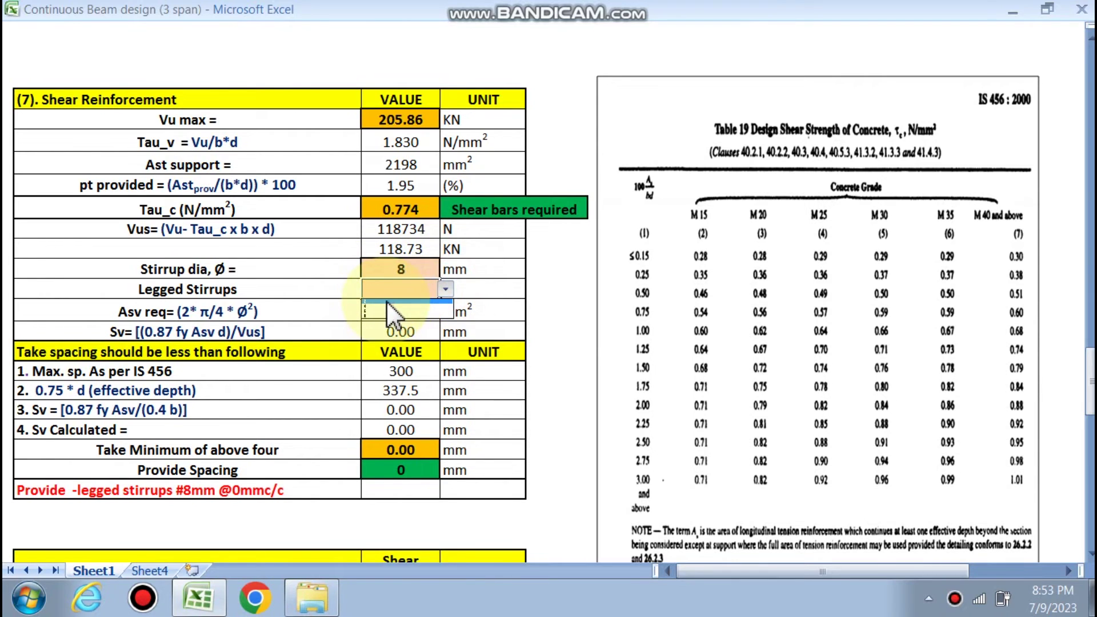
click(383, 308)
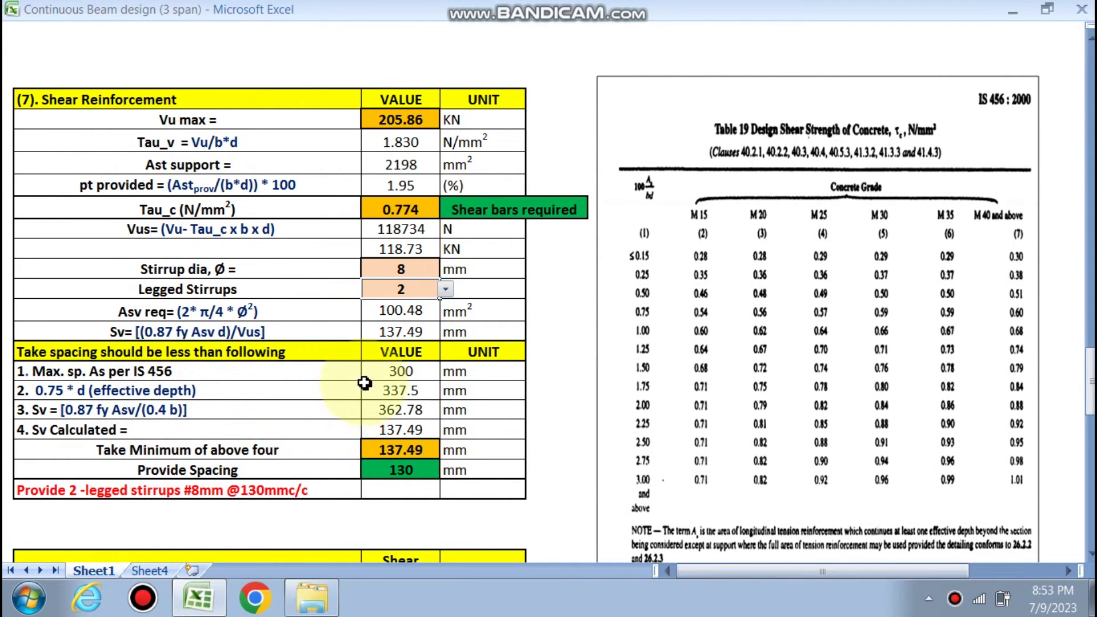
Set the modification factor in the deflection check to 1.
scroll(443, 423, down, 7)
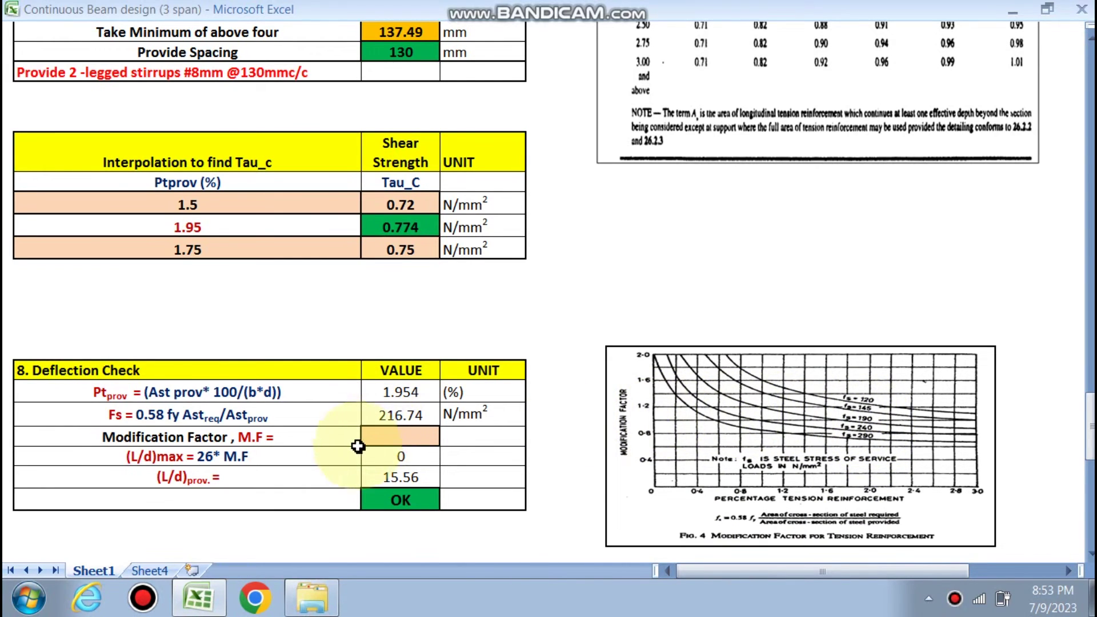
click(388, 439)
click(486, 453)
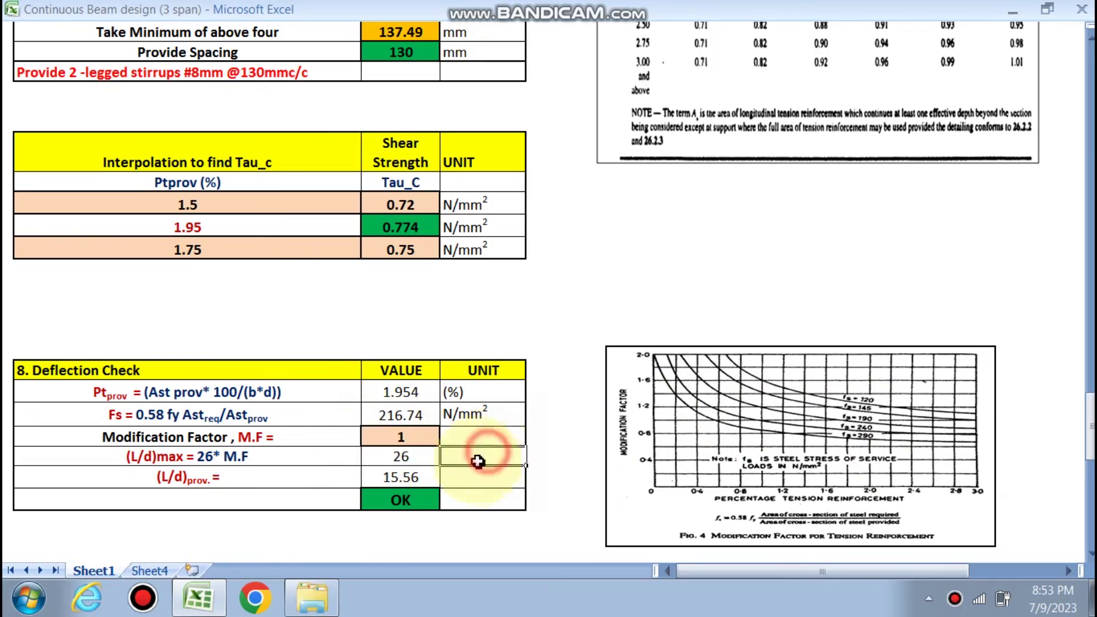
scroll(449, 492, down, 3)
Set the dead load to 6 KN/m and the live load to 7 KN/m in the effective depth inputs.
scroll(449, 493, up, 15)
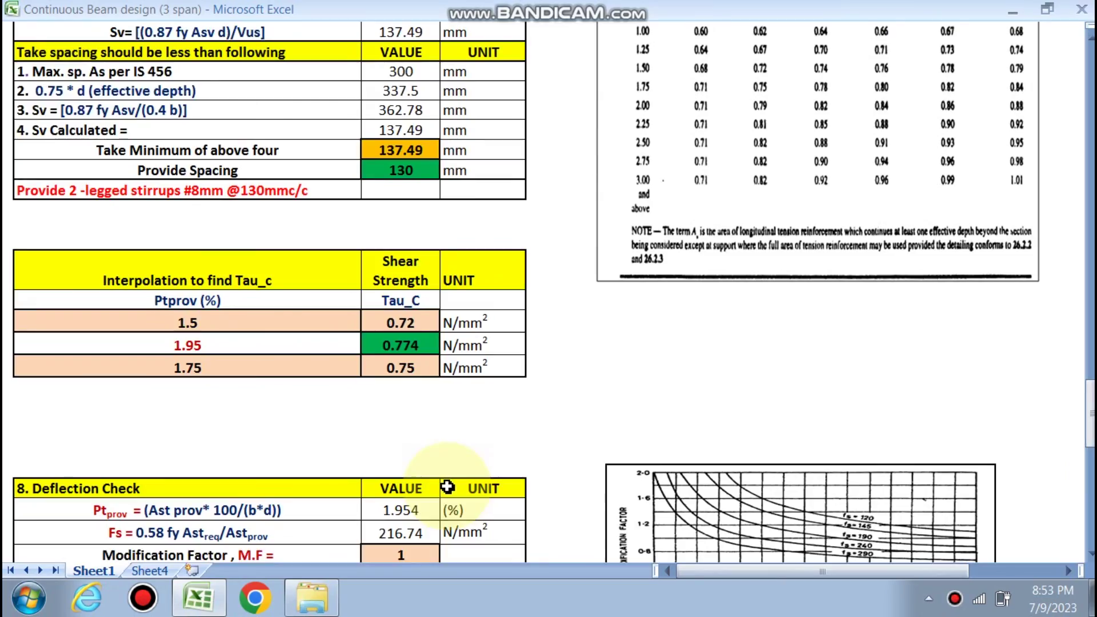
scroll(447, 490, up, 15)
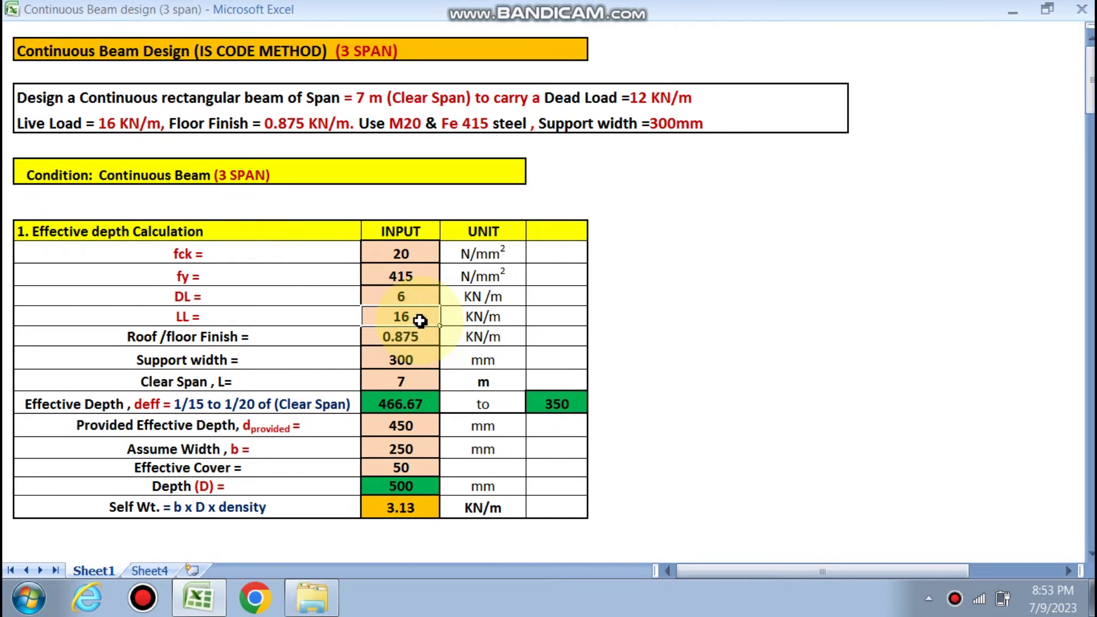
click(746, 309)
Review the span and support bending moments and the mid-span moment check for the changed loads.
scroll(499, 358, down, 12)
scroll(500, 359, down, 10)
scroll(137, 332, down, 3)
scroll(183, 309, up, 5)
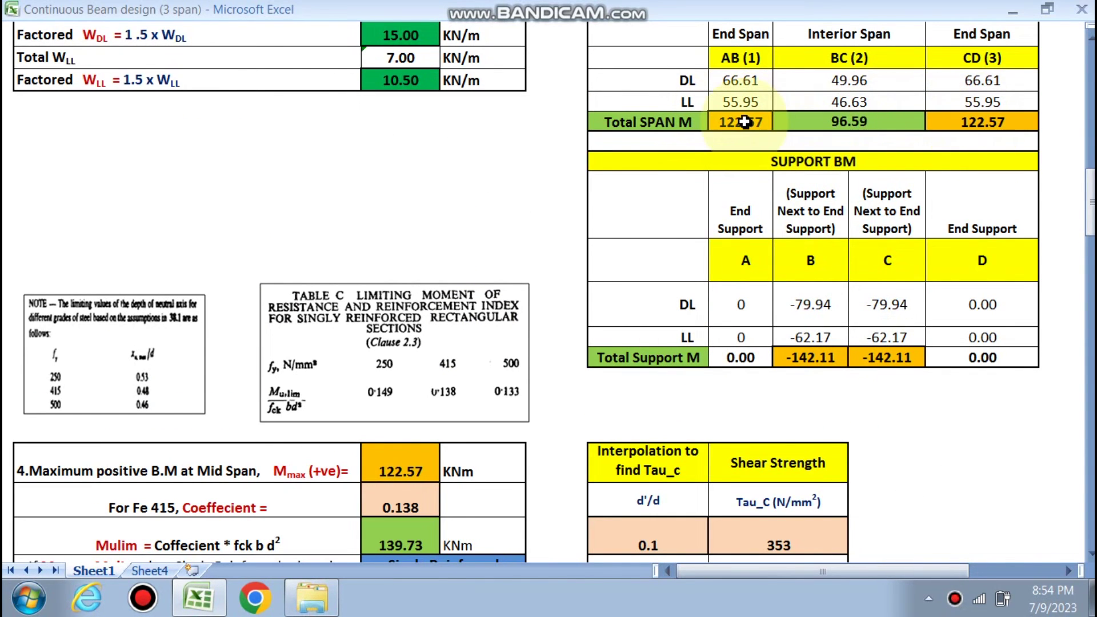
Examine the mid-span moment check on Sheet1 and the singly reinforced mid-span steel design on Sheet4.
scroll(435, 452, down, 1)
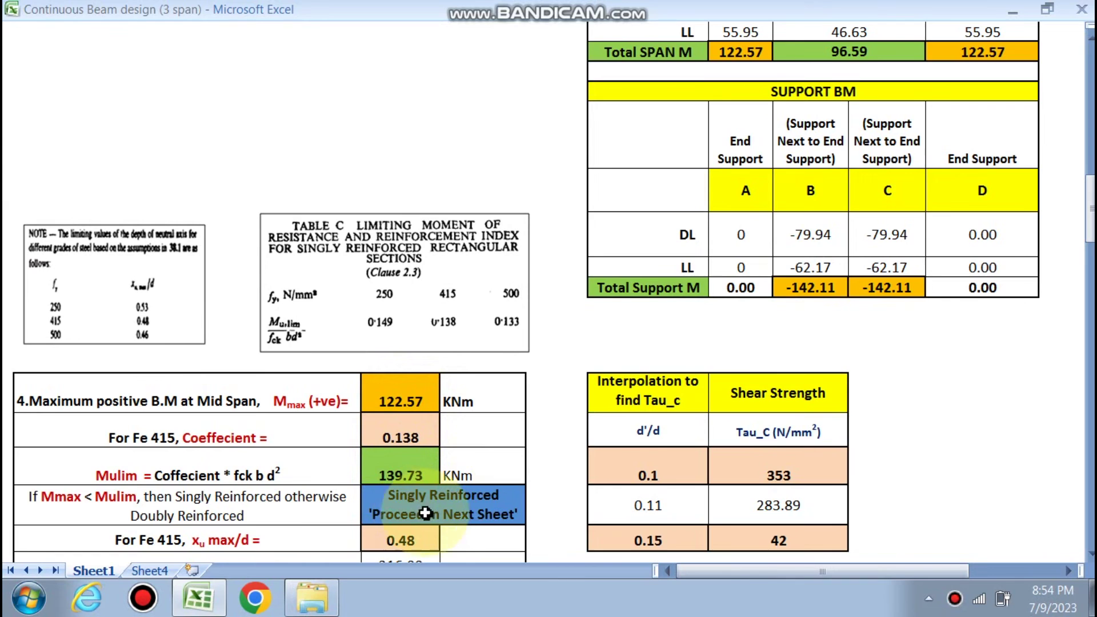
scroll(446, 499, down, 3)
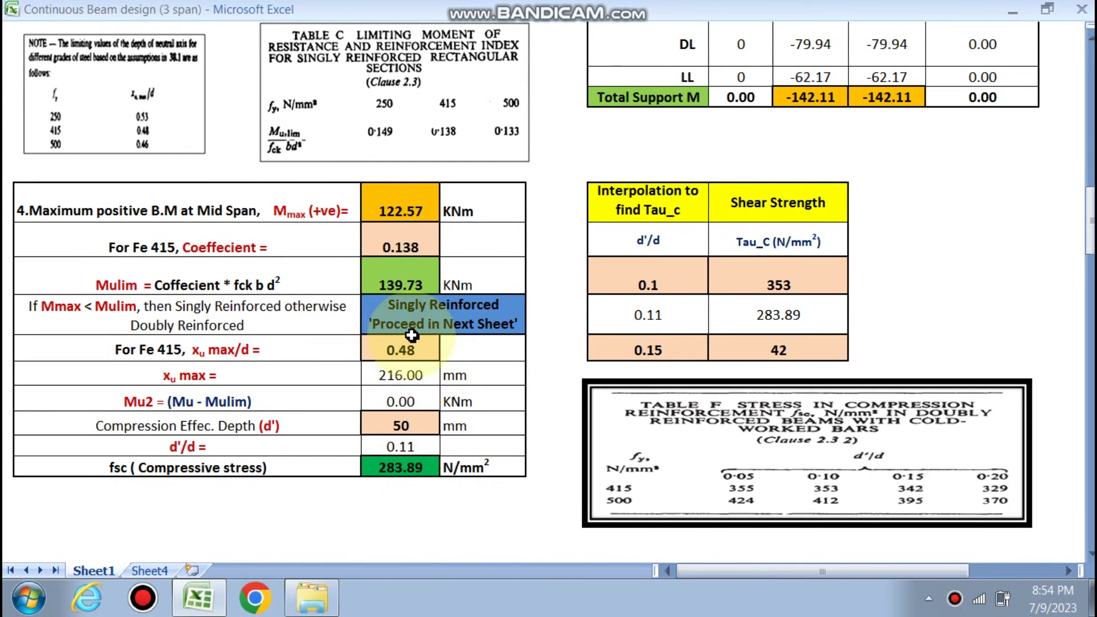
click(149, 570)
scroll(401, 435, up, 3)
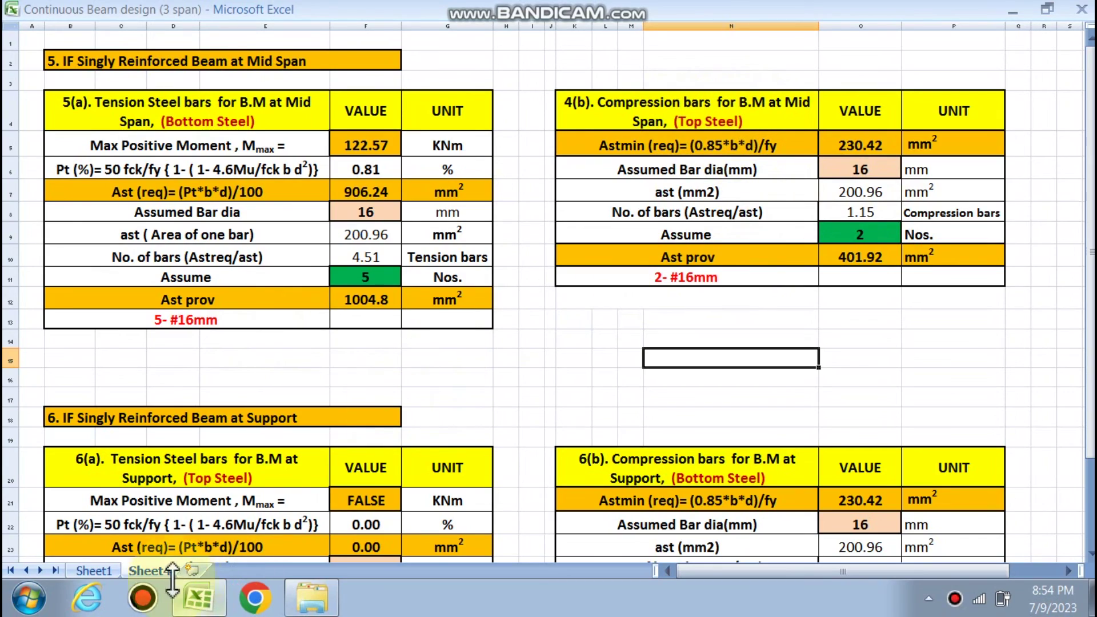
Return to Sheet1 and examine the maximum support moment check with its tension and compression steel.
click(93, 571)
scroll(731, 452, up, 5)
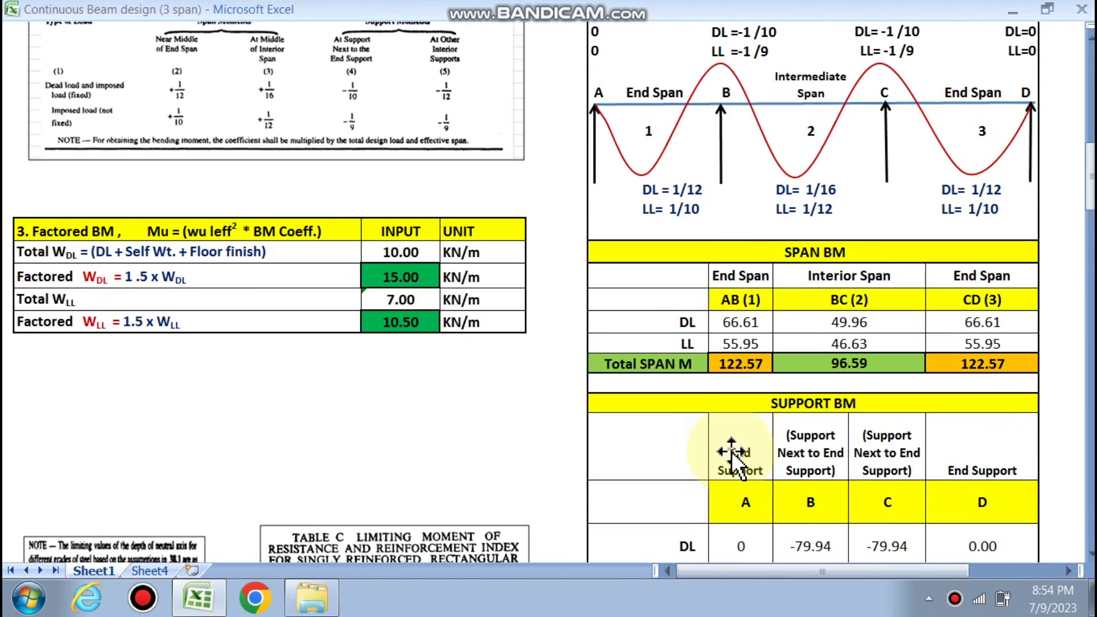
scroll(731, 451, down, 10)
scroll(731, 452, down, 1)
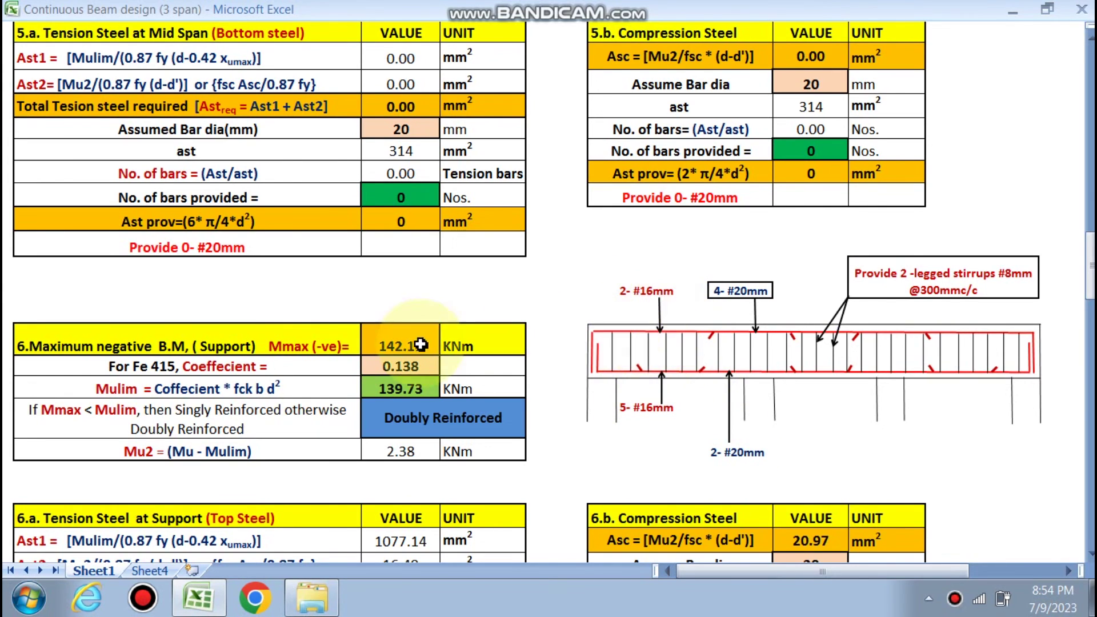
scroll(421, 349, down, 4)
scroll(421, 345, up, 2)
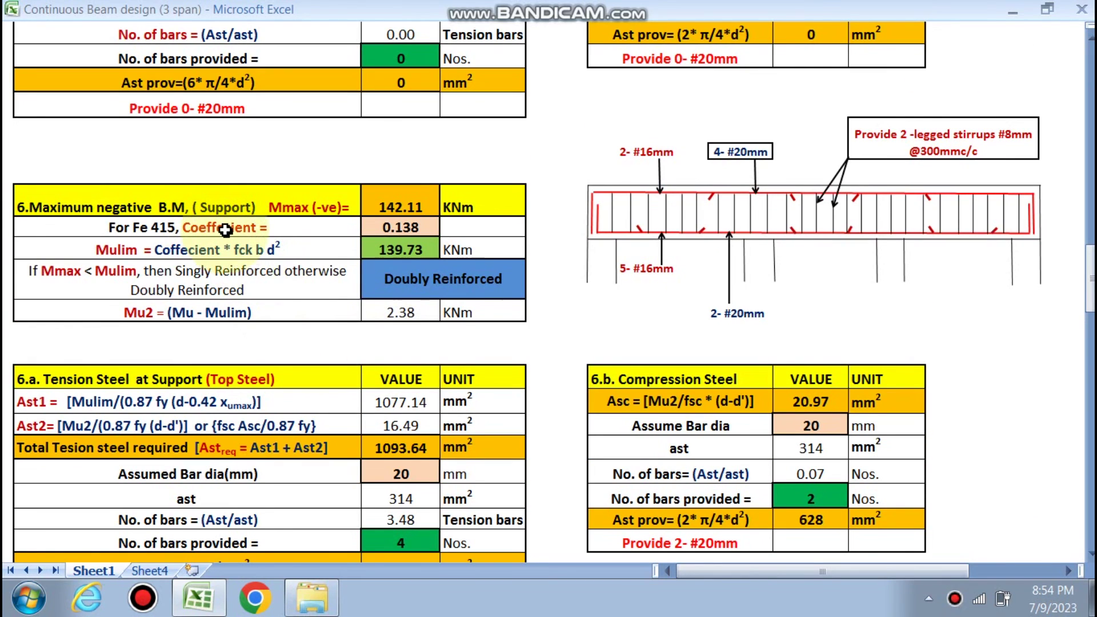
scroll(341, 214, up, 1)
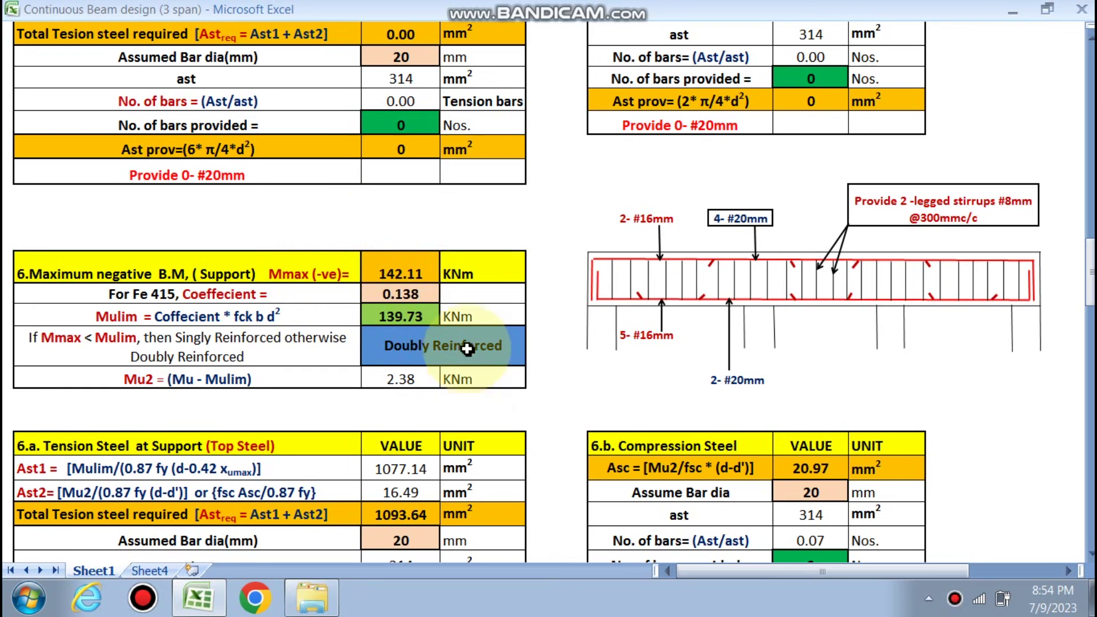
scroll(407, 389, down, 1)
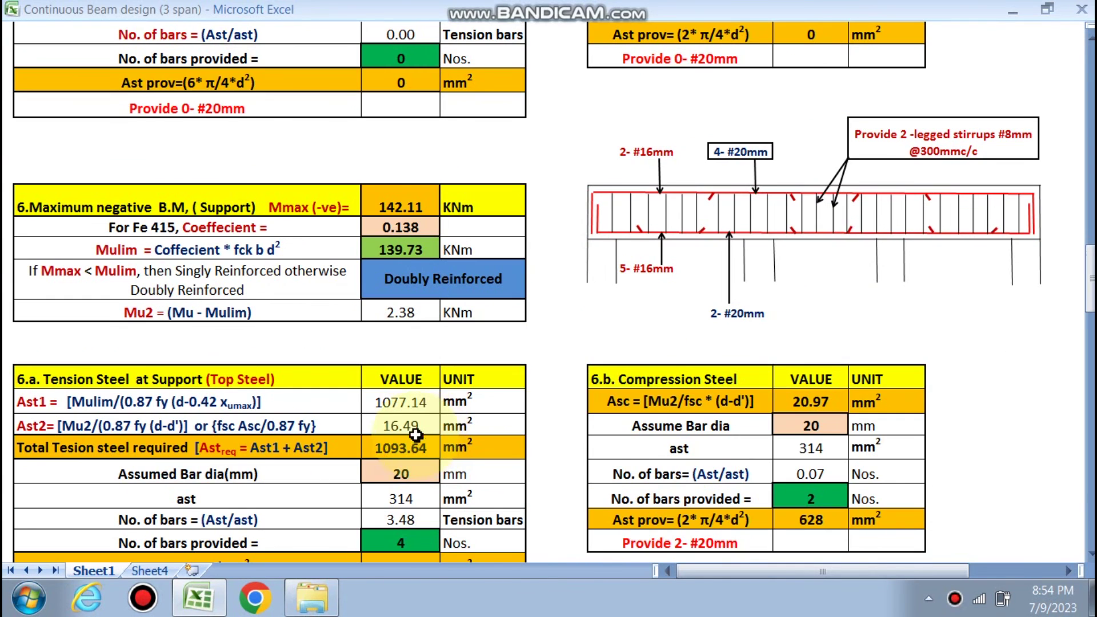
scroll(815, 452, down, 1)
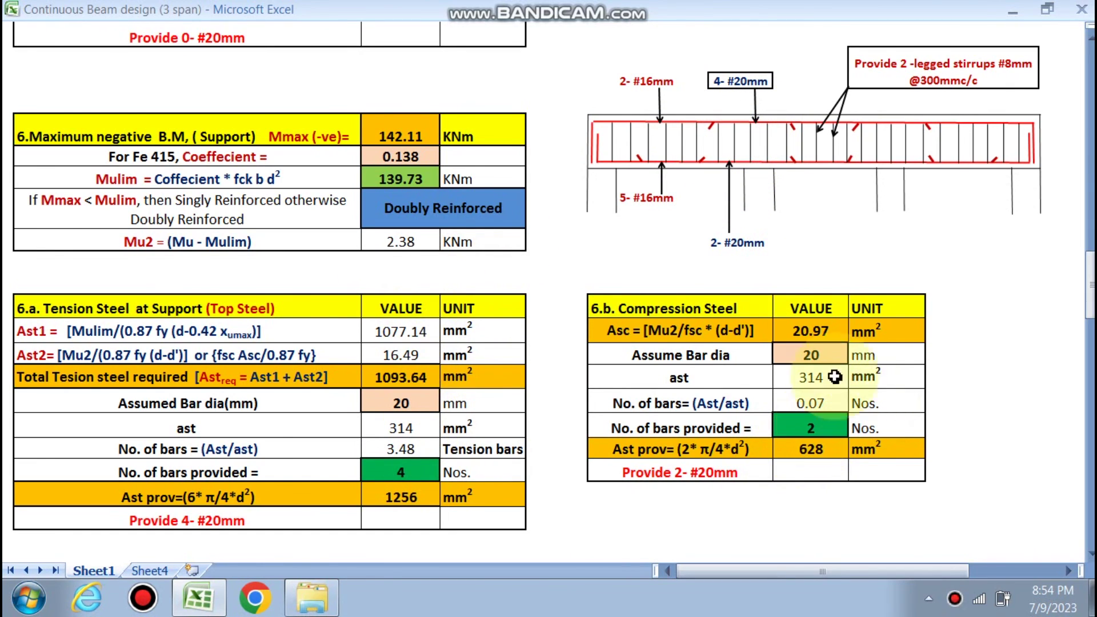
Examine the shear reinforcement design, the stirrup spacing limits and the Tau_c interpolation for the changed loads.
scroll(763, 170, down, 13)
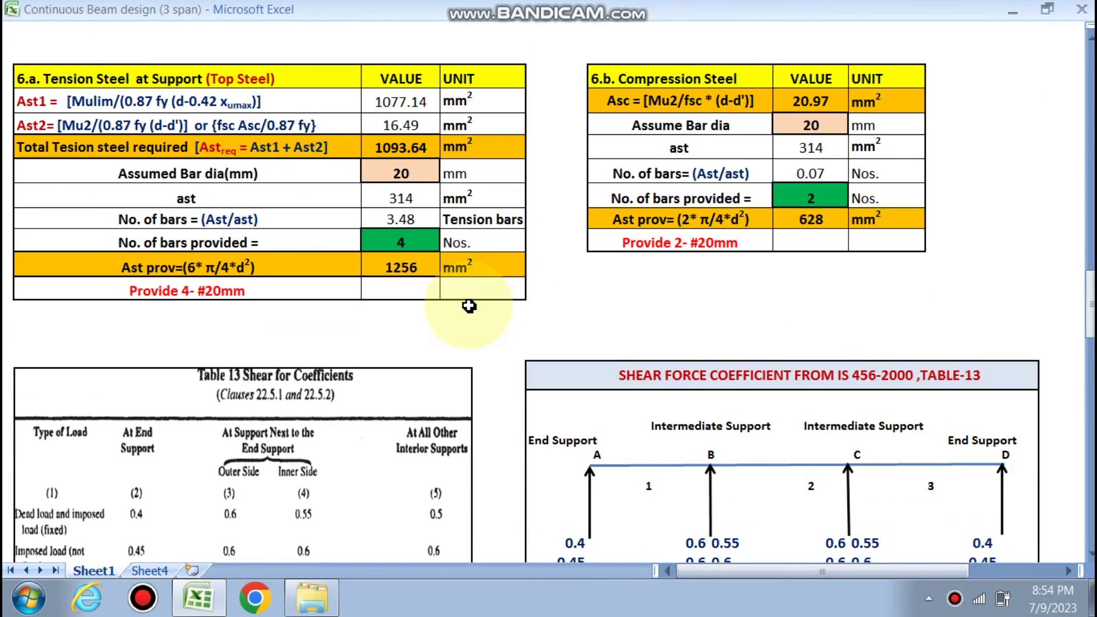
scroll(470, 308, down, 4)
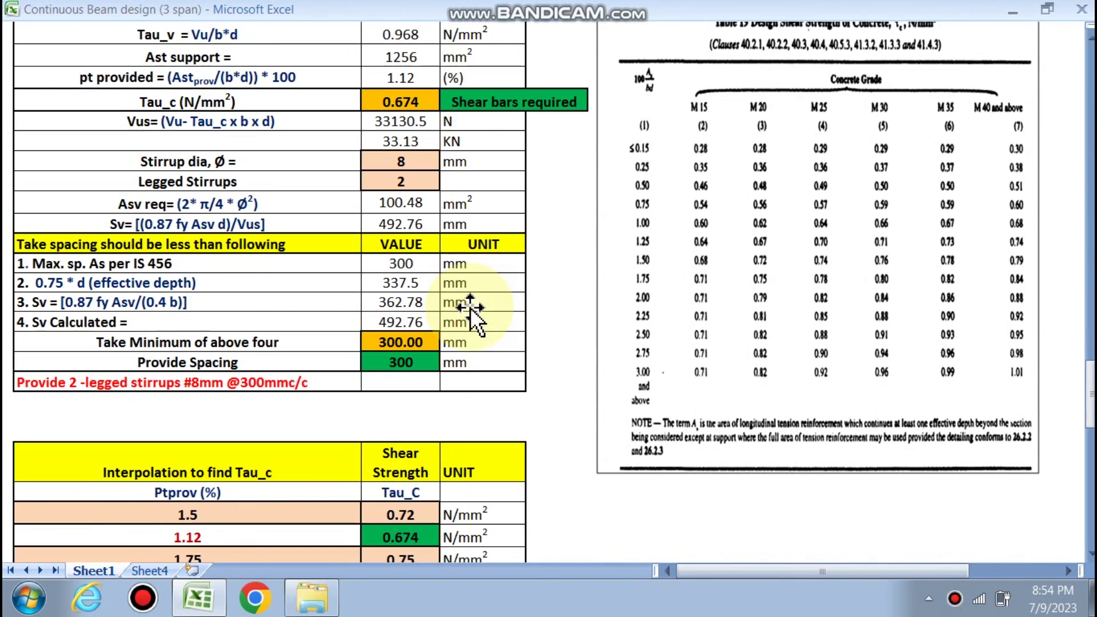
scroll(470, 307, up, 2)
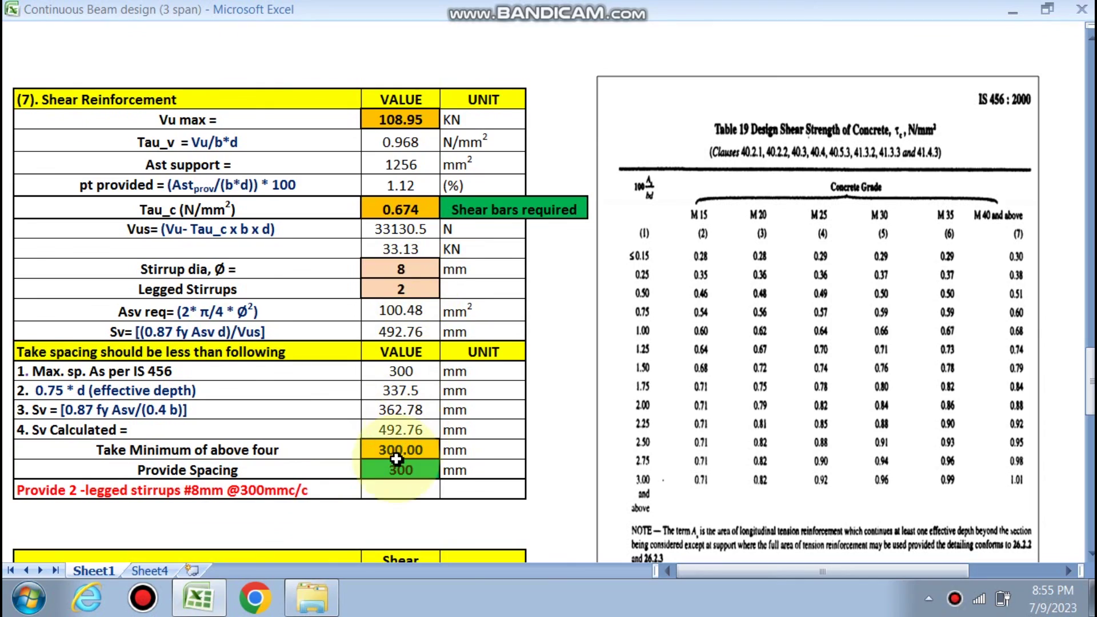
scroll(298, 490, down, 4)
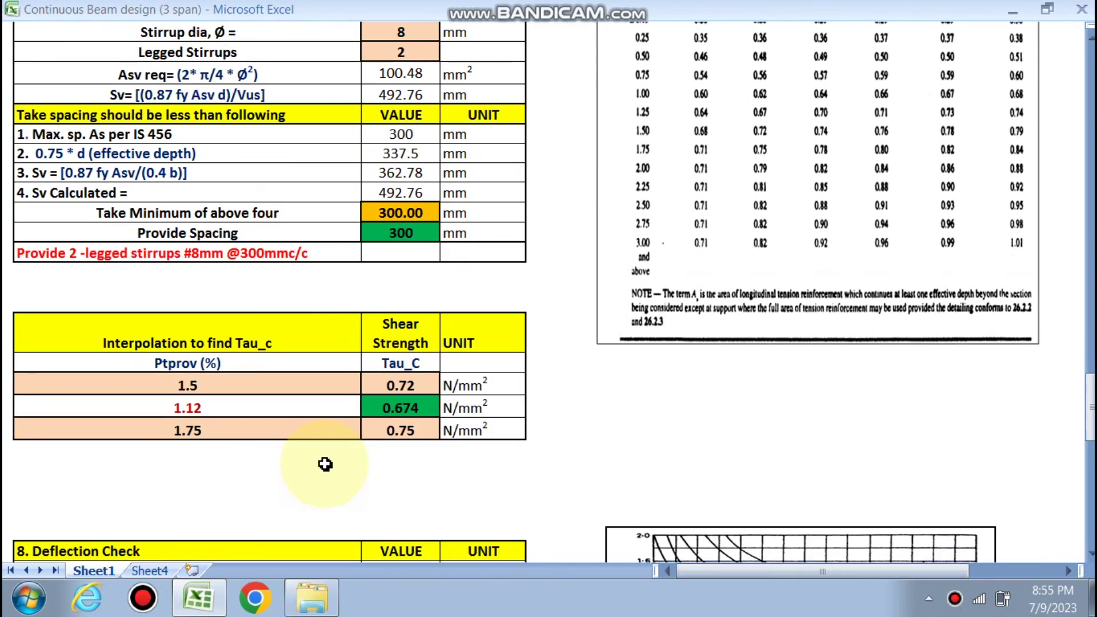
scroll(360, 336, down, 4)
Review the design back from the shear forces through the reinforcement sketch and bending moments to the effective depth inputs.
scroll(372, 408, up, 15)
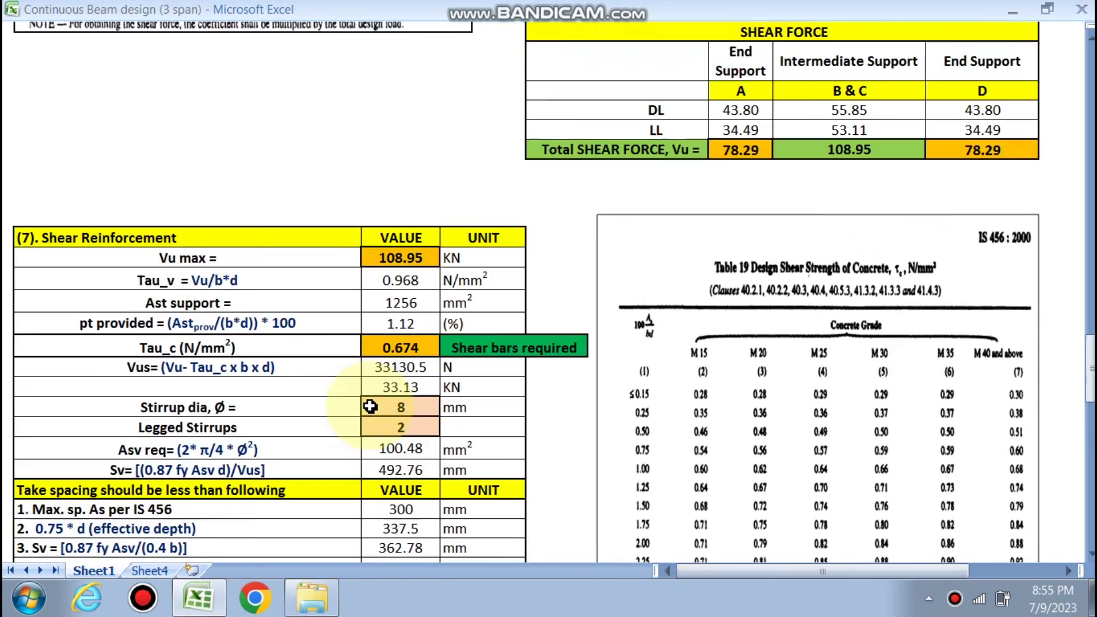
scroll(371, 406, up, 14)
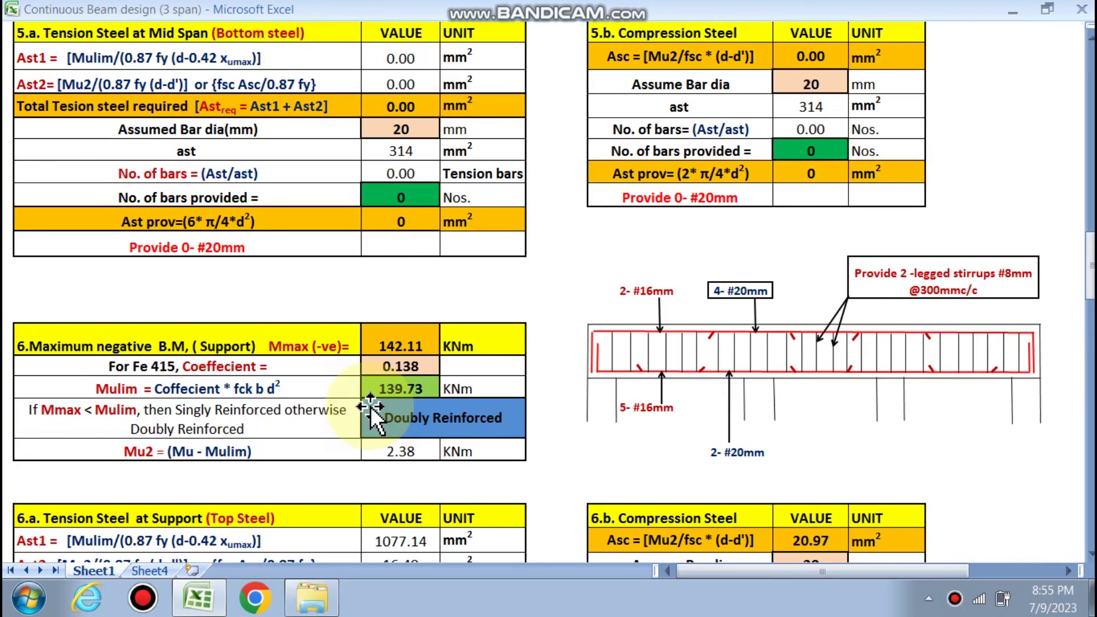
scroll(563, 446, up, 1)
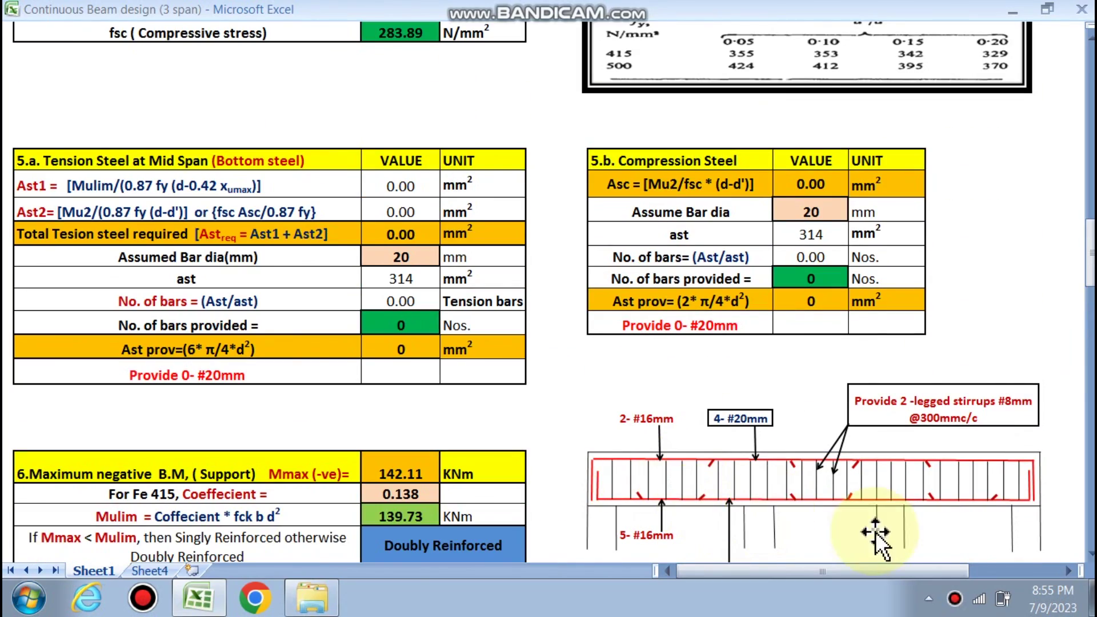
scroll(864, 531, up, 4)
scroll(863, 531, up, 20)
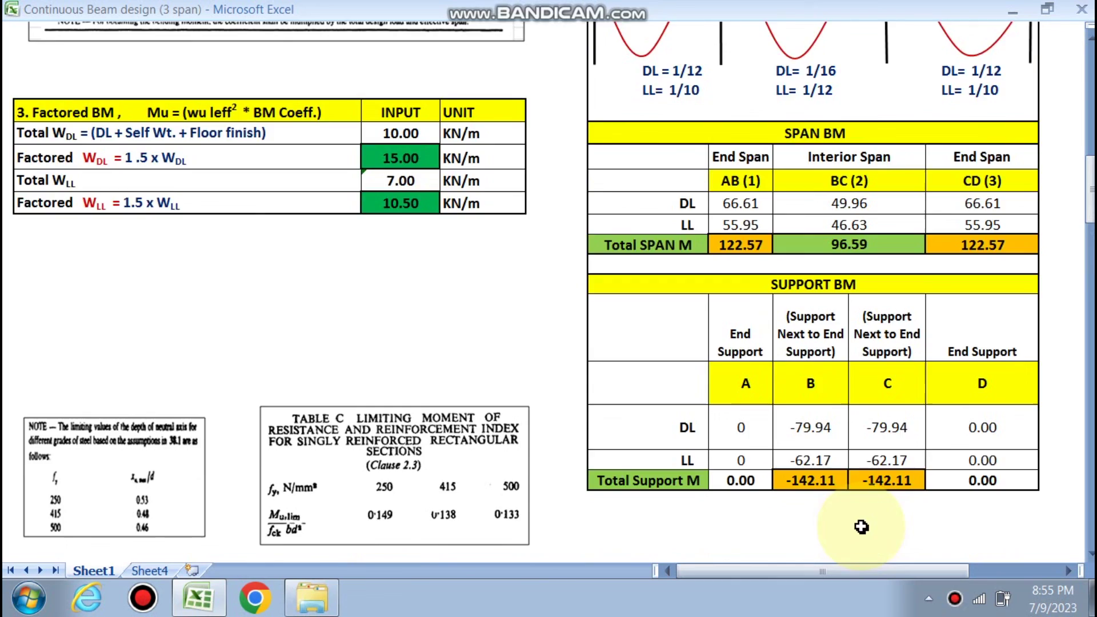
scroll(861, 527, up, 1)
scroll(743, 257, up, 3)
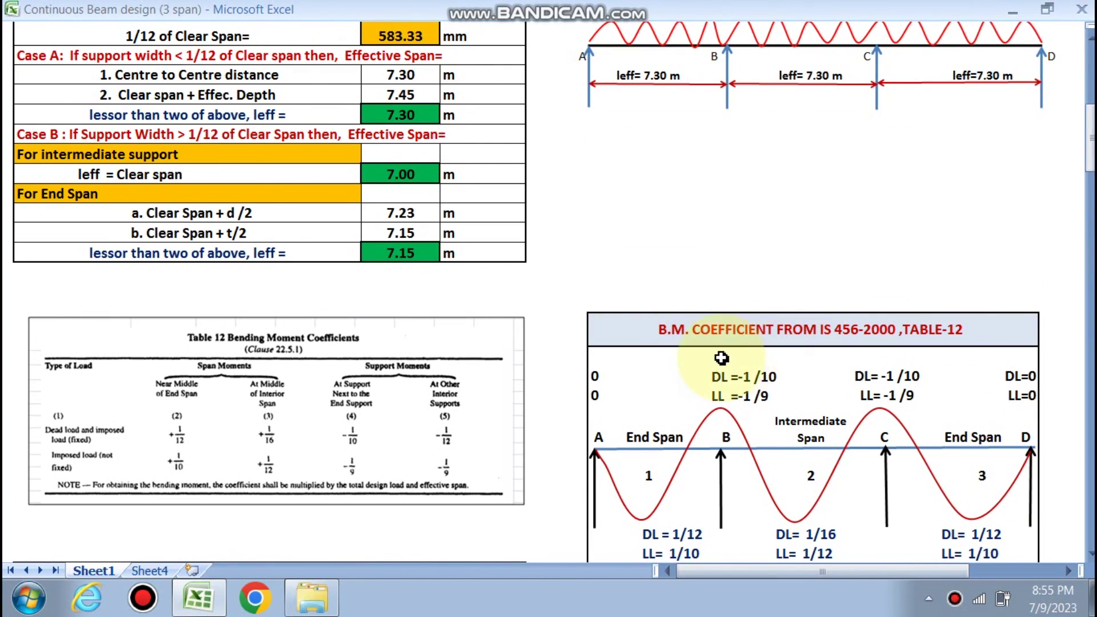
scroll(720, 360, up, 9)
scroll(721, 359, up, 3)
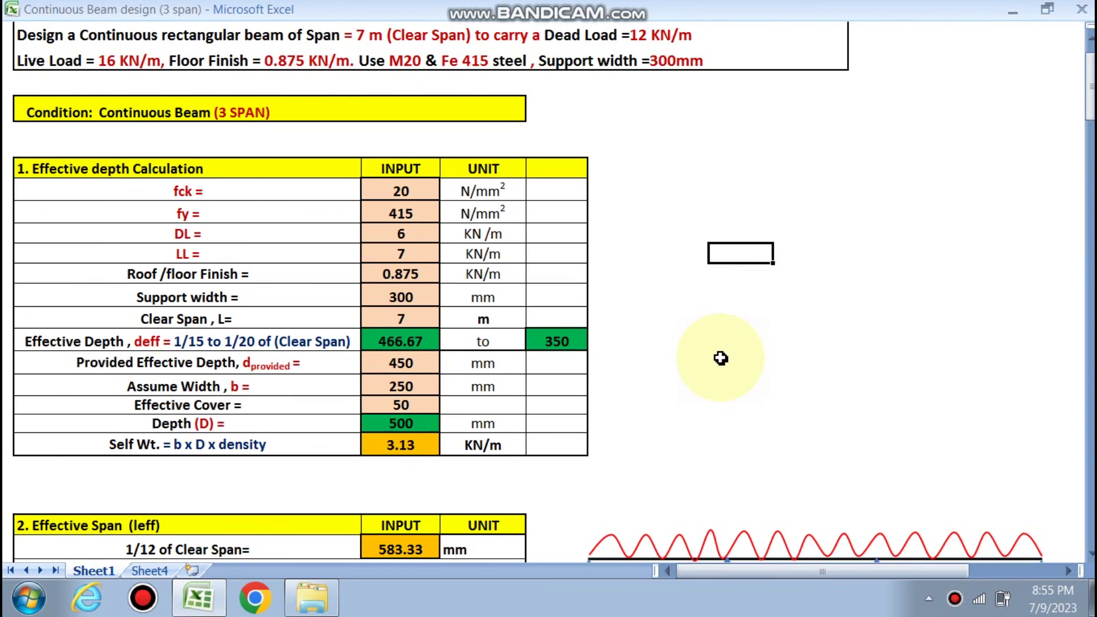